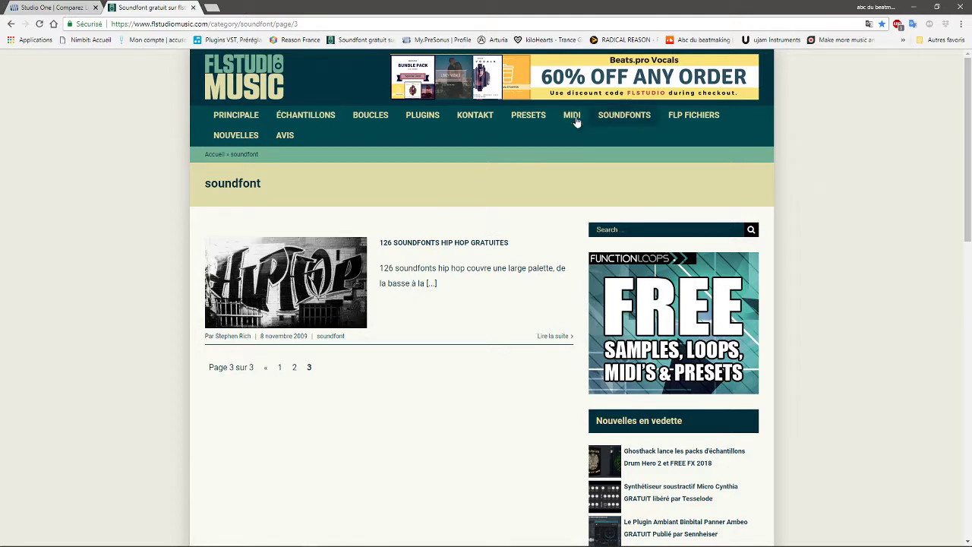
- Open page 1 of the soundfont category and look through the free soundfonts down to the page links
left_click(279, 368)
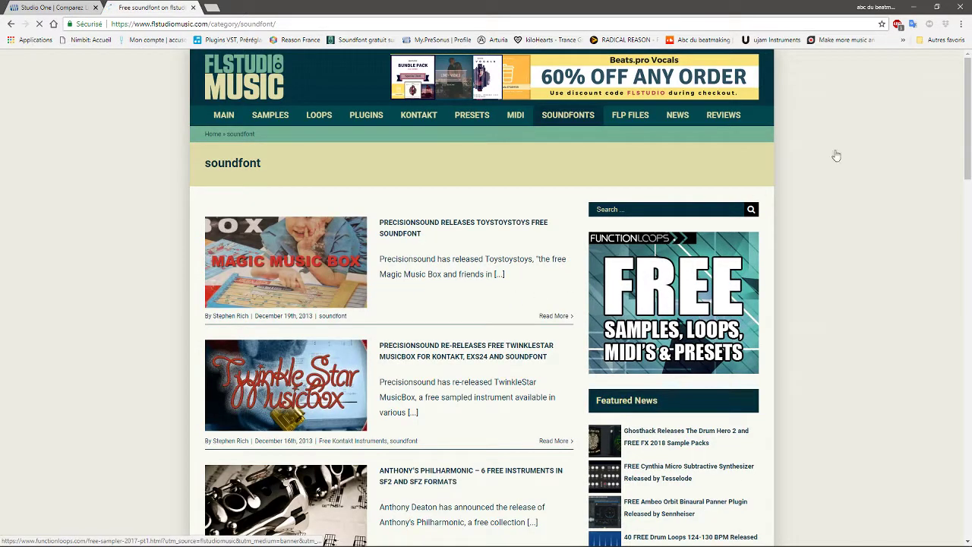
scroll(963, 114, "down", 4)
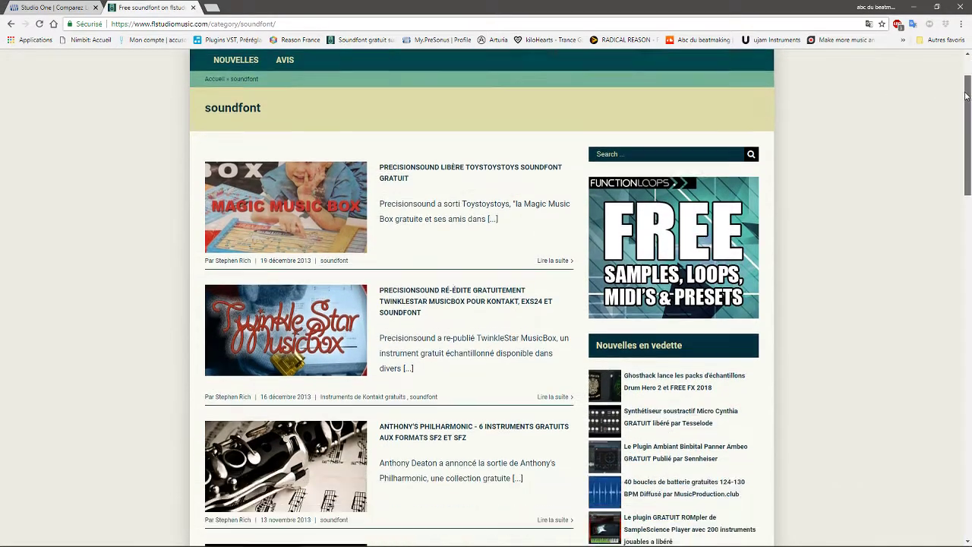
left_click_drag(969, 152, 969, 382)
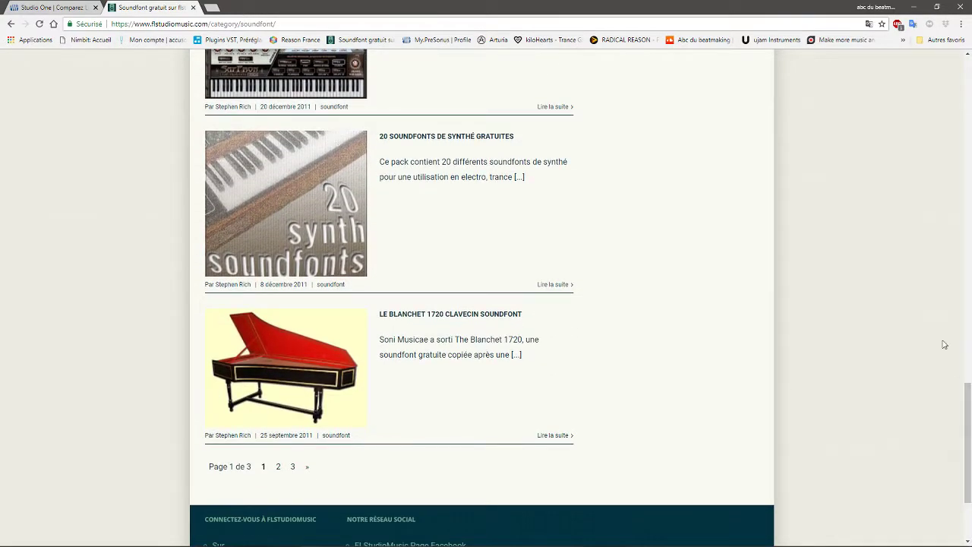
- Switch to Studio One, view the list of Presence XT preset folders, and return to the browser
left_click(914, 6)
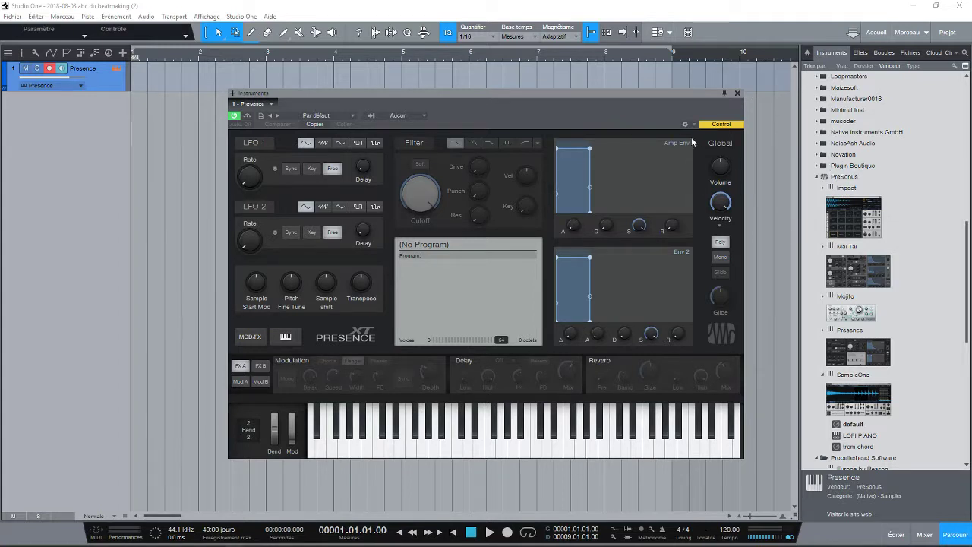
left_click(341, 117)
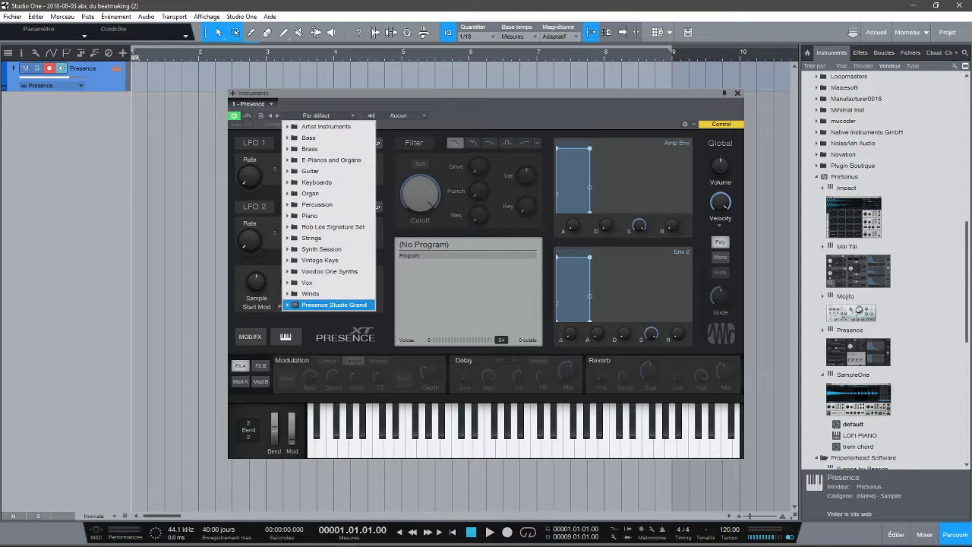
left_click(340, 540)
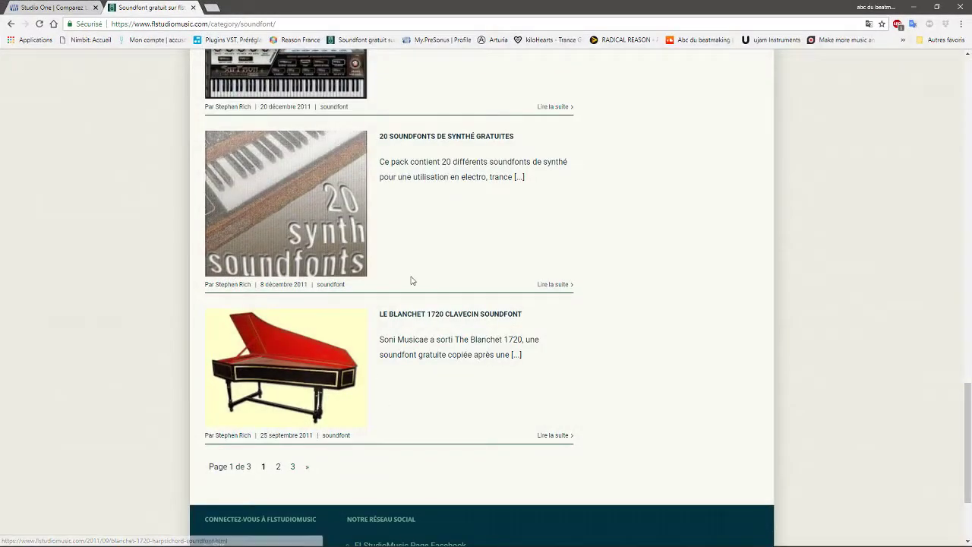
- On the PreSonus site, go to Samples, Loops, and Plug-ins and open the Studio One add-ons shop page
left_click(35, 7)
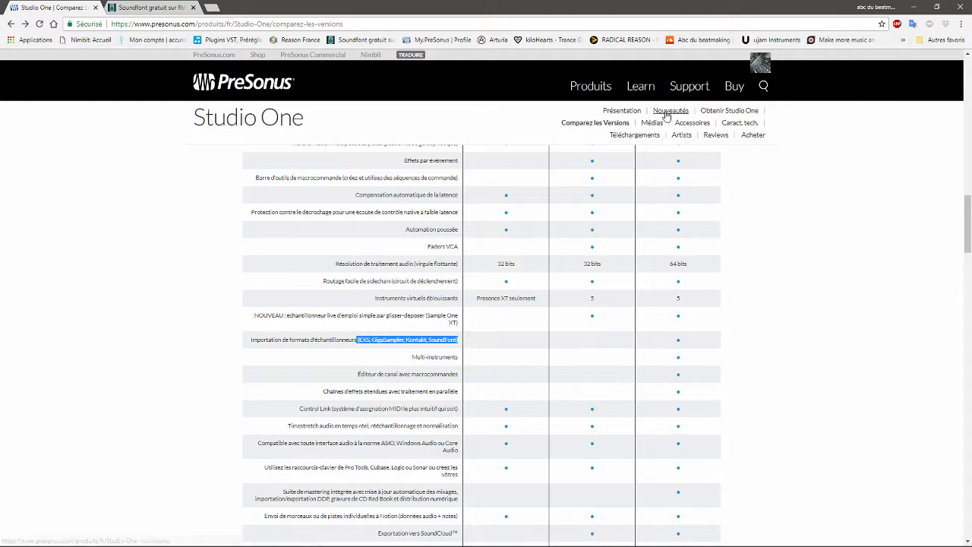
mouse_move(588, 90)
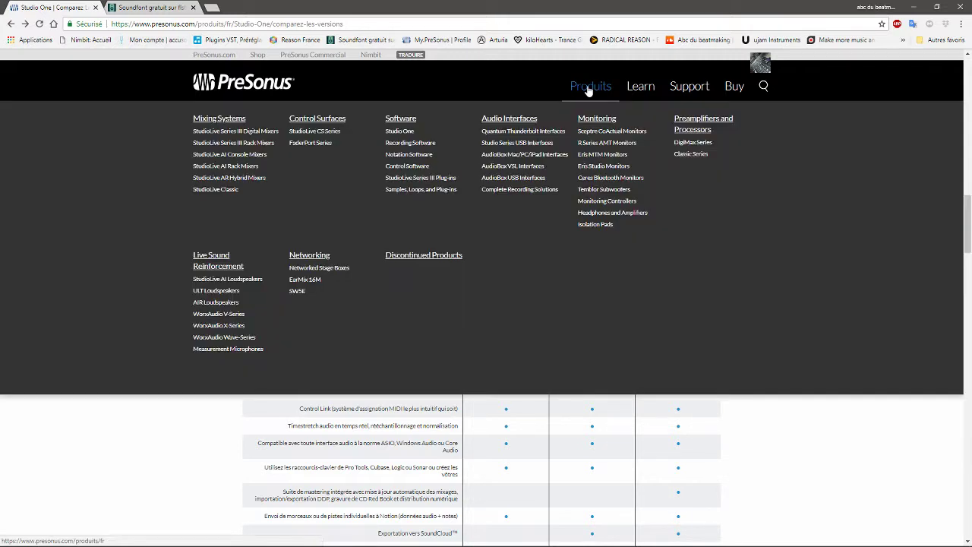
left_click(417, 191)
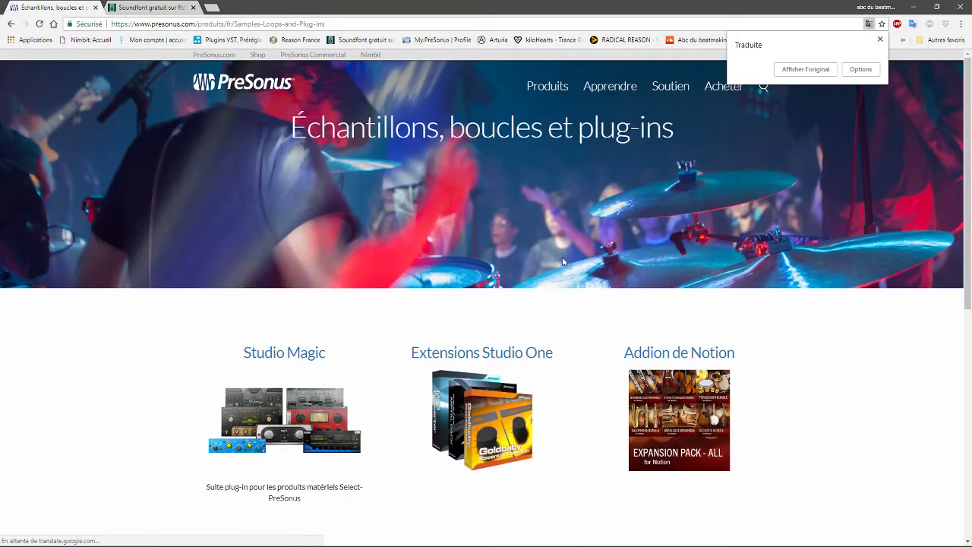
left_click(504, 406)
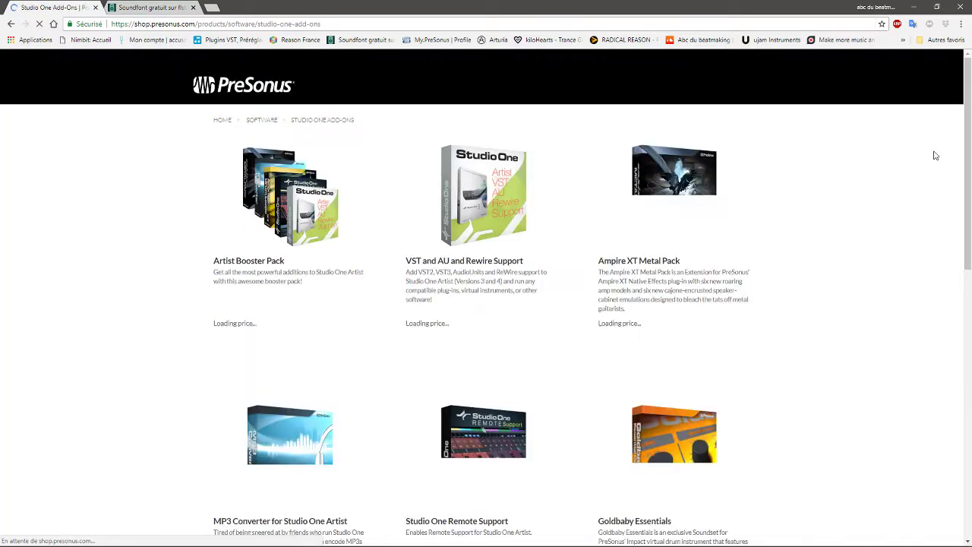
- Find Presence XT Content among the add-ons and open its Presence XT Complete Core Instruments collection
scroll(959, 198, "down", 6)
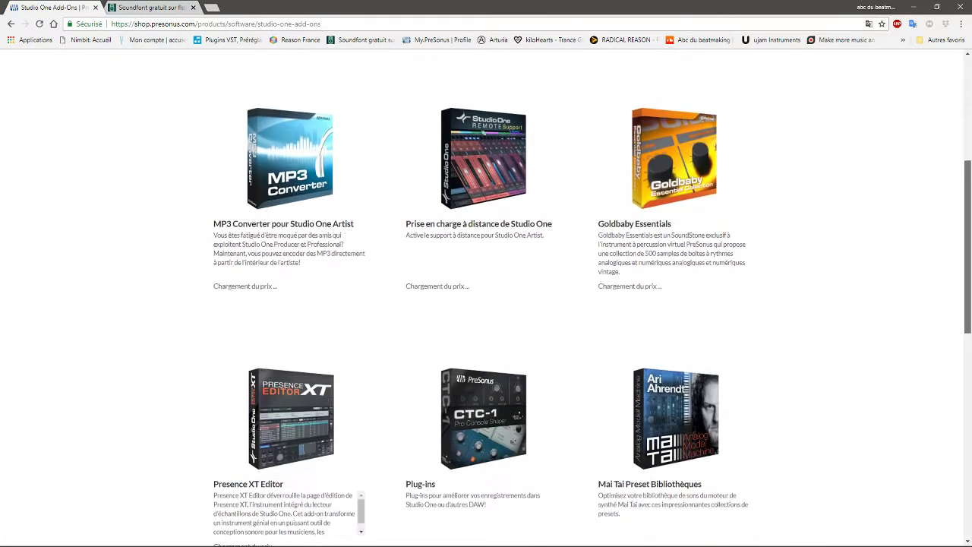
scroll(962, 272, "down", 3)
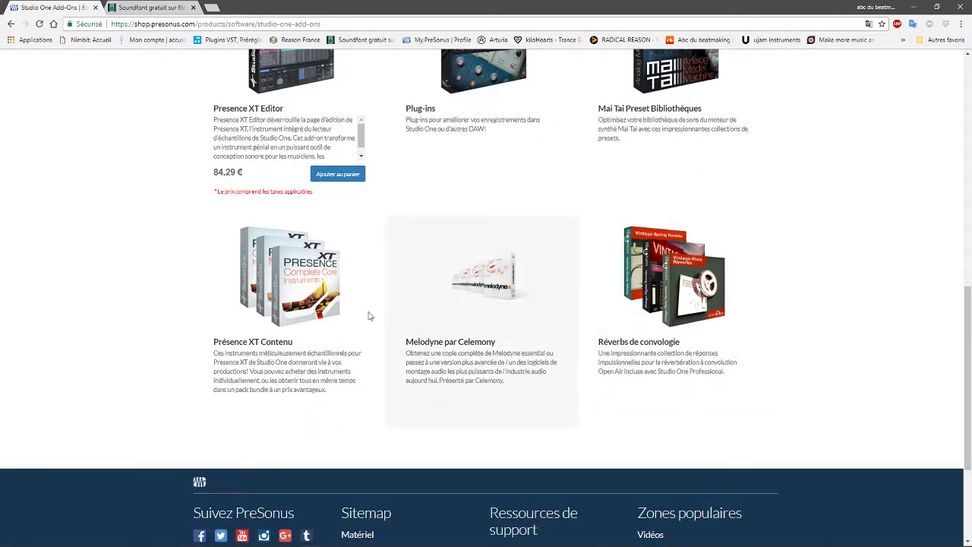
left_click(282, 307)
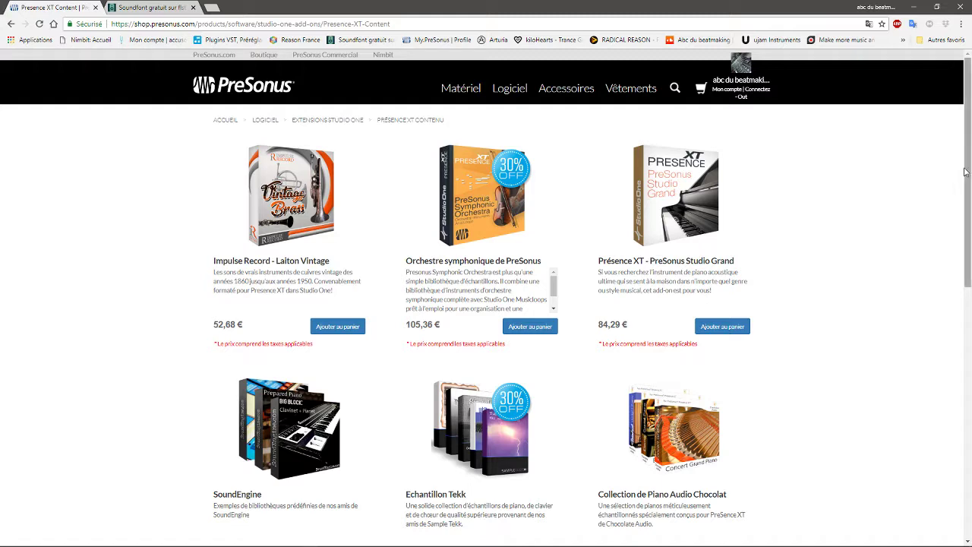
left_click_drag(966, 175, 965, 294)
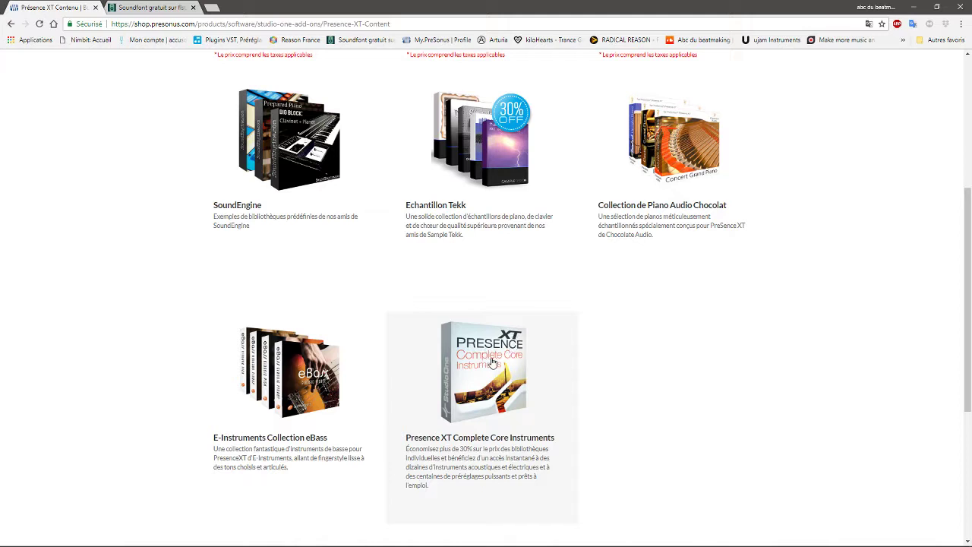
left_click(492, 408)
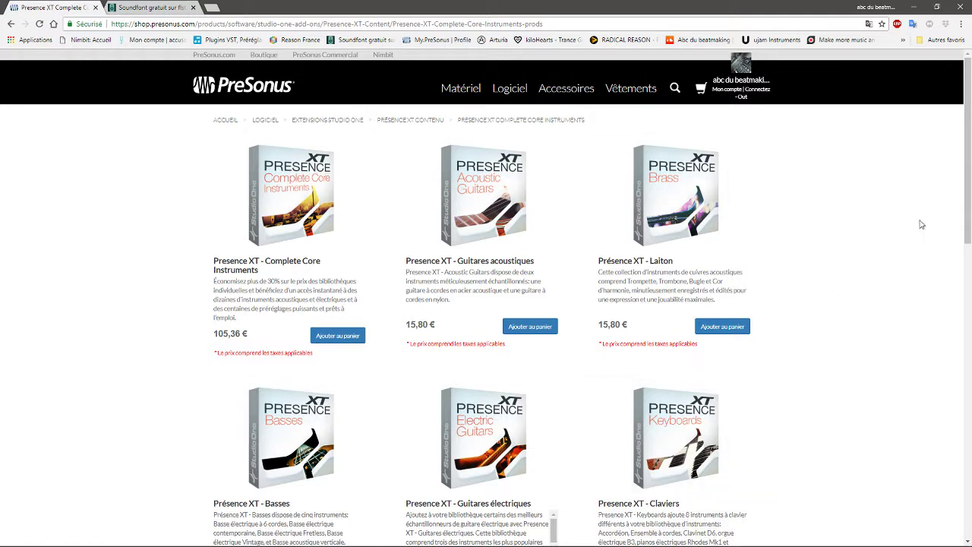
- Look through the Presence XT instrument libraries offered individually and as the Complete Core Instruments bundle
left_click_drag(966, 194, 966, 348)
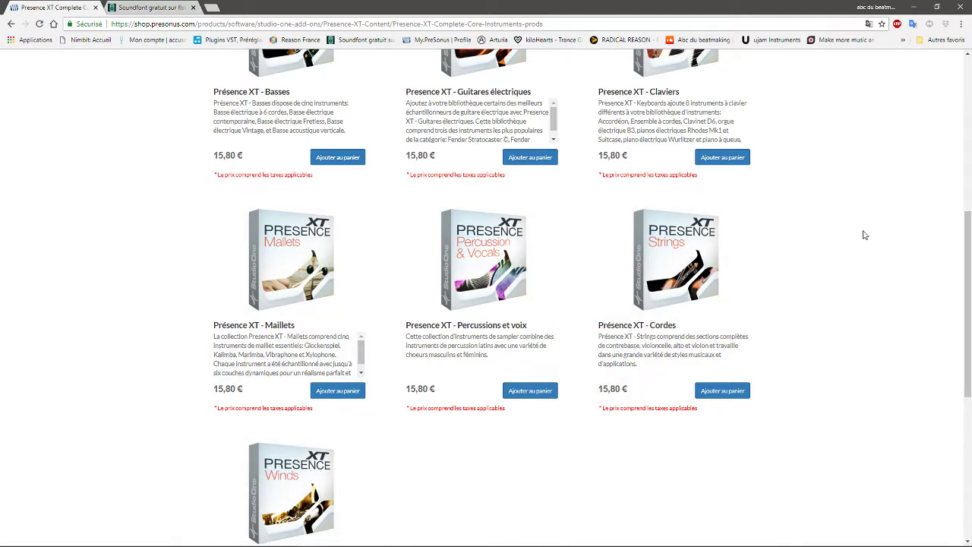
left_click_drag(967, 251, 968, 200)
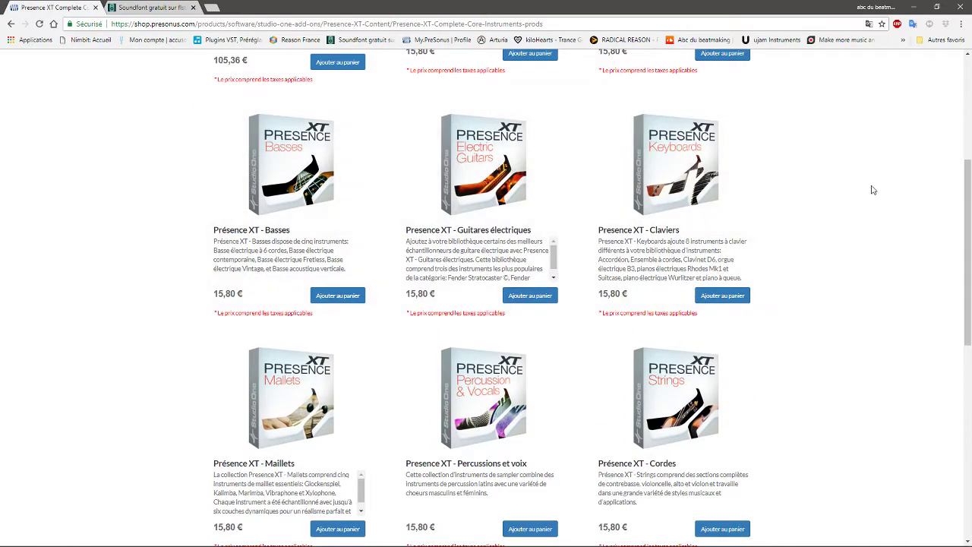
left_click_drag(967, 199, 955, 105)
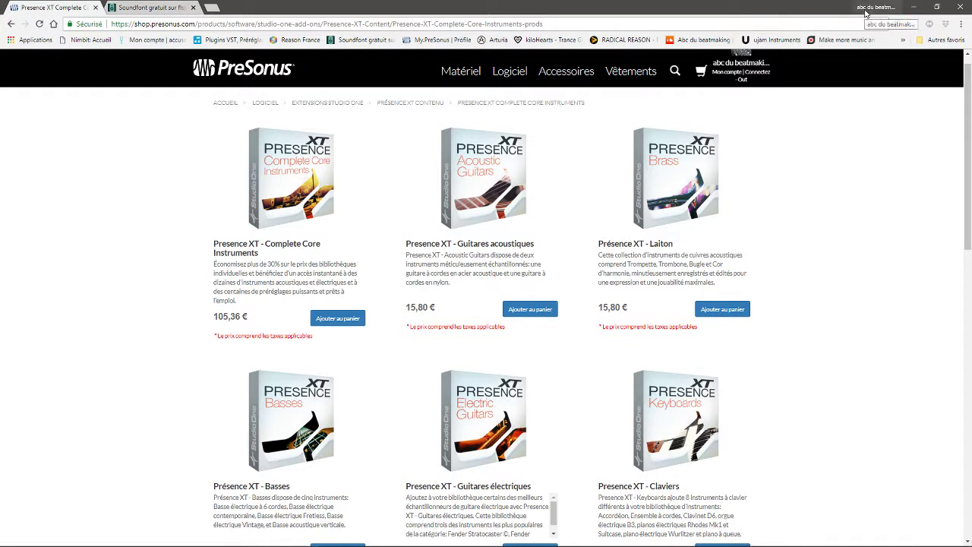
- Switch to Studio One and examine the Artist Instruments, Bass and Brass folders in the Presence XT preset list, then close it
left_click(916, 7)
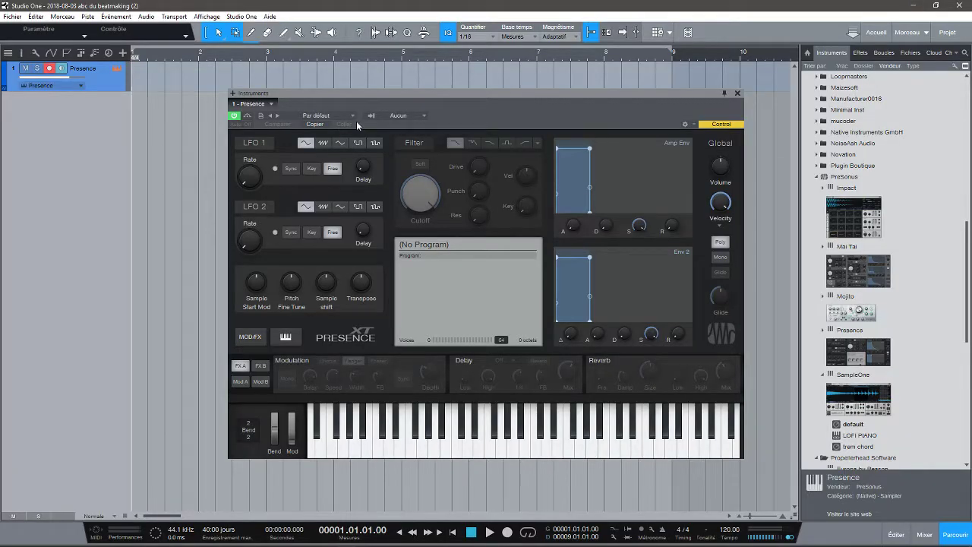
left_click(327, 117)
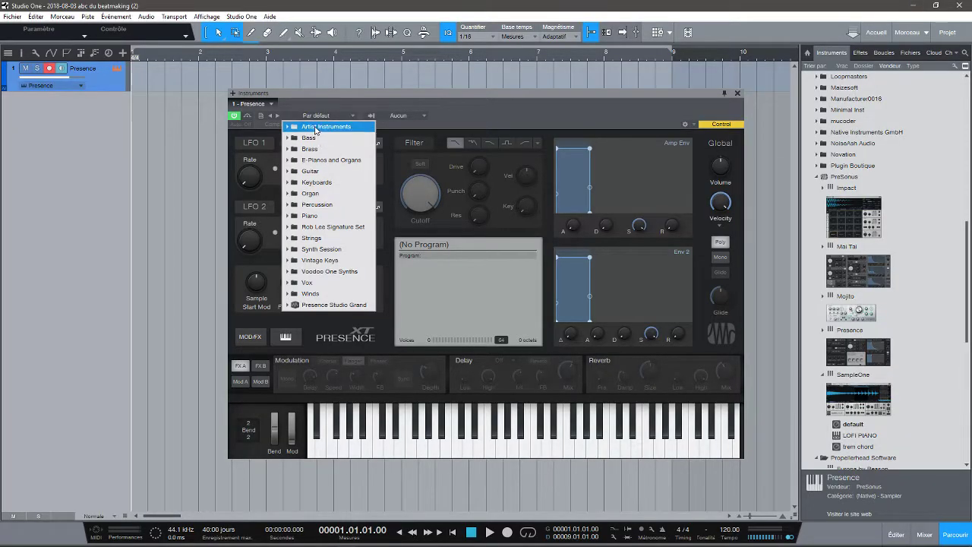
left_click(317, 117)
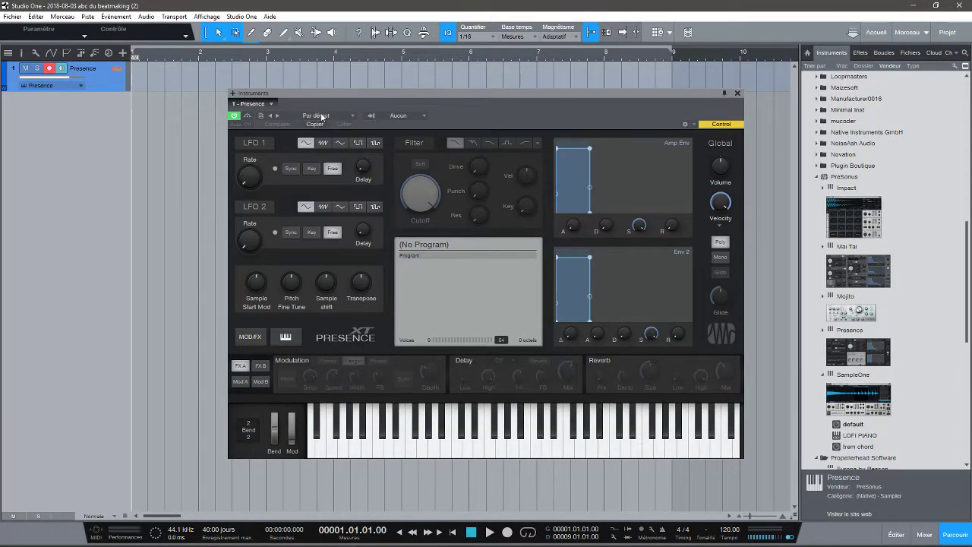
left_click(322, 116)
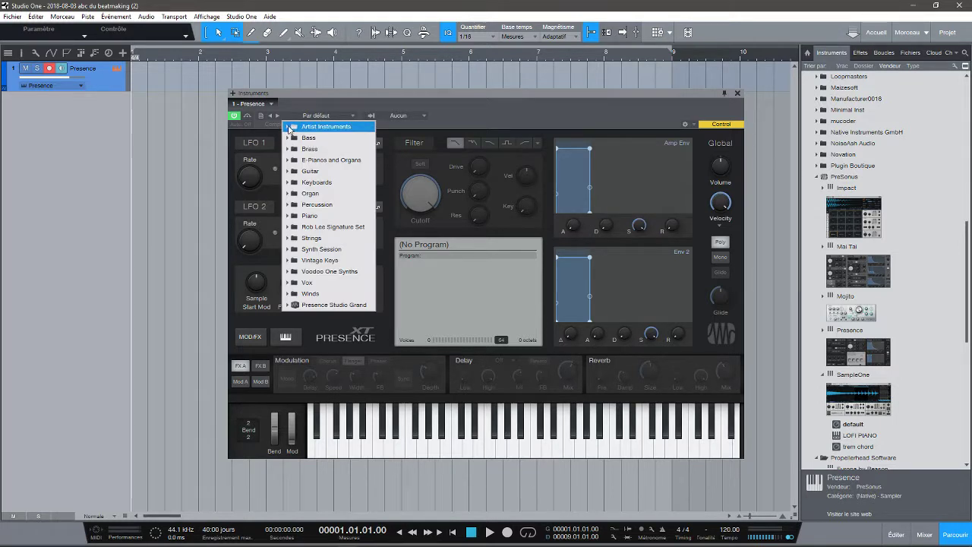
left_click(291, 130)
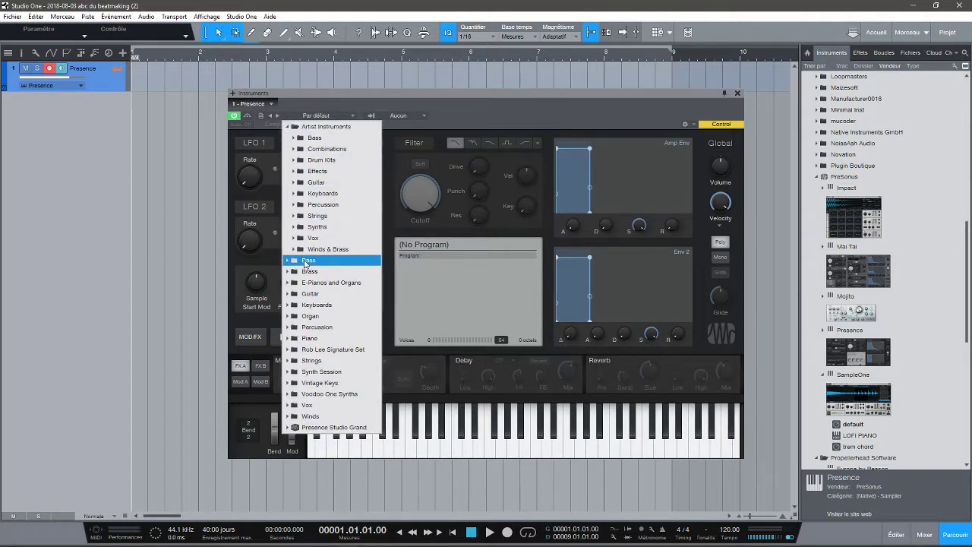
left_click(288, 262)
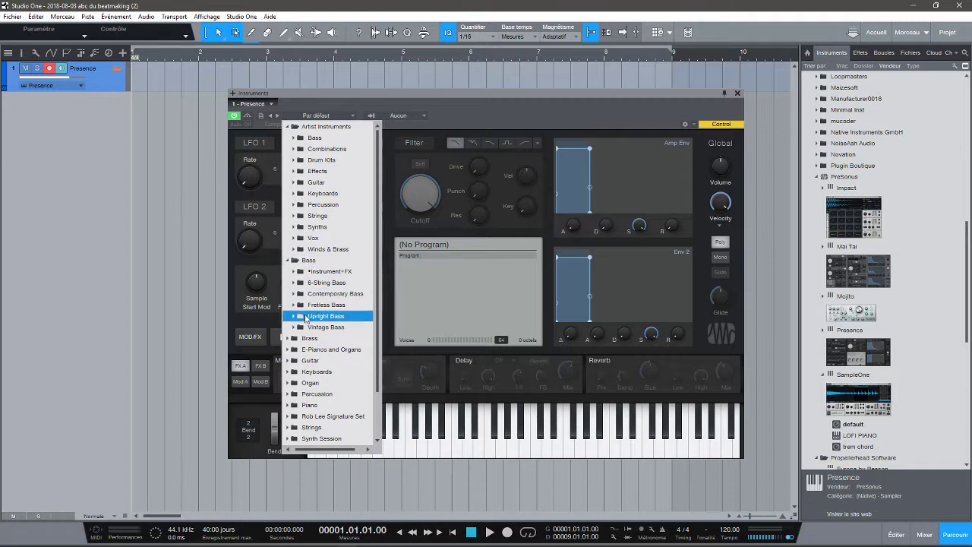
scroll(380, 314, "down", 2)
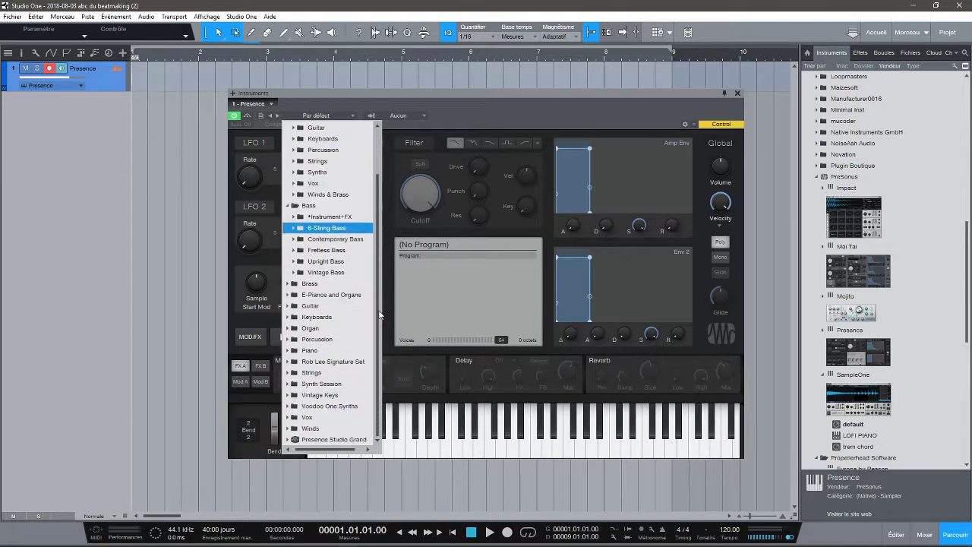
left_click(286, 284)
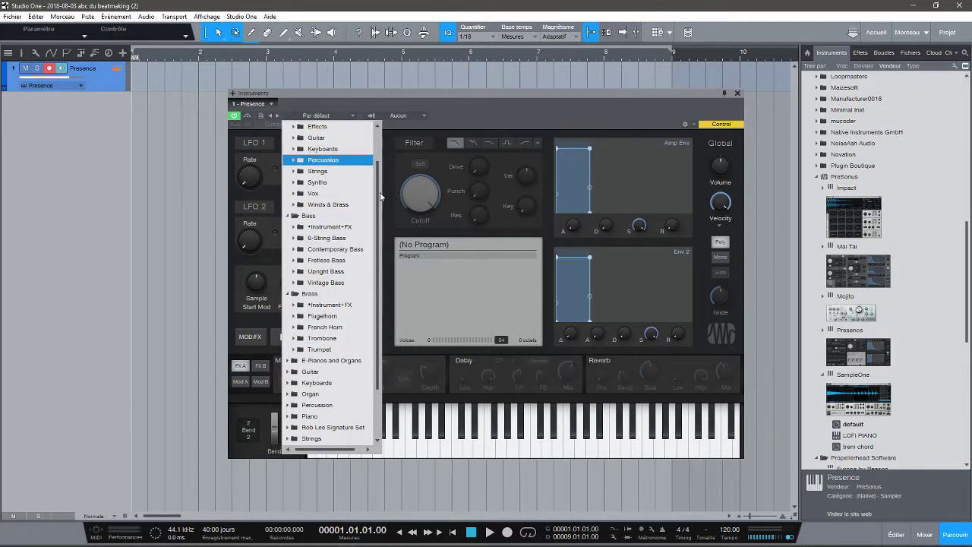
left_click_drag(380, 197, 377, 243)
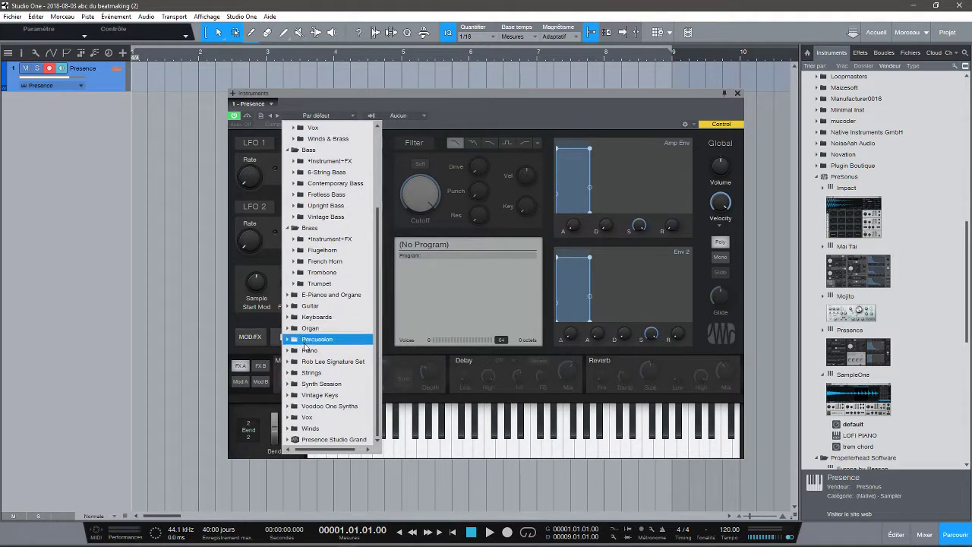
left_click(319, 306)
left_click(613, 102)
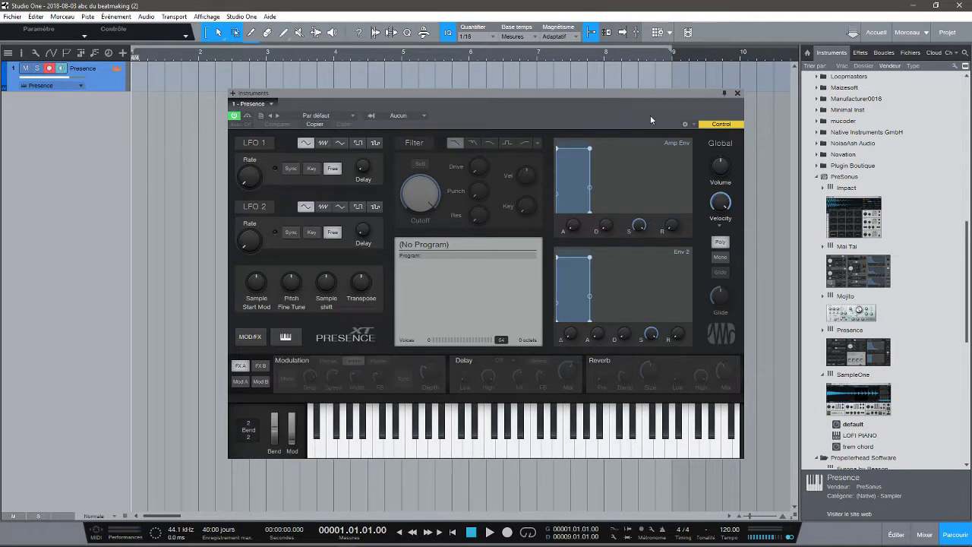
- Browse the SOUNDFONTS folder in the file browser, collapse its Bass subfolder, and load Arco Basses from Soundfonts into Presence XT
left_click(911, 52)
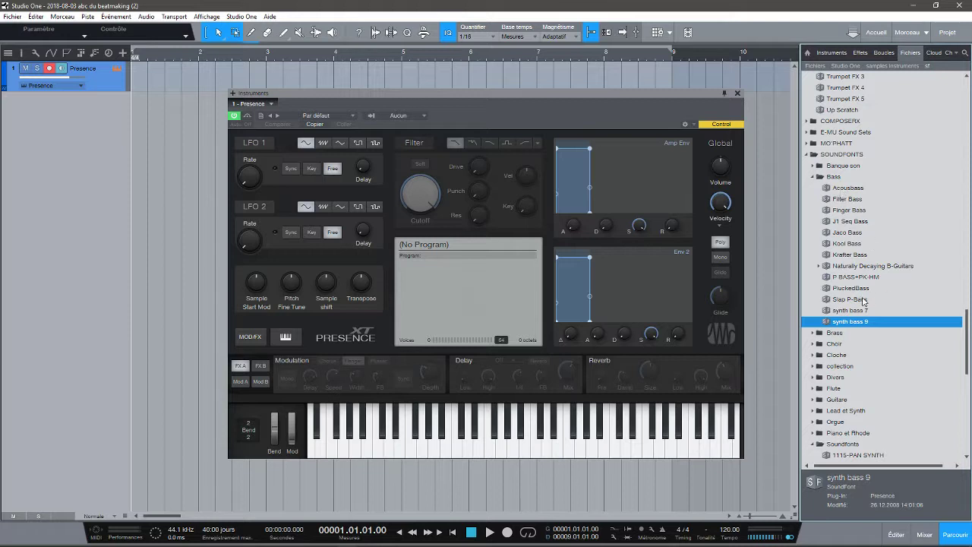
left_click(814, 178)
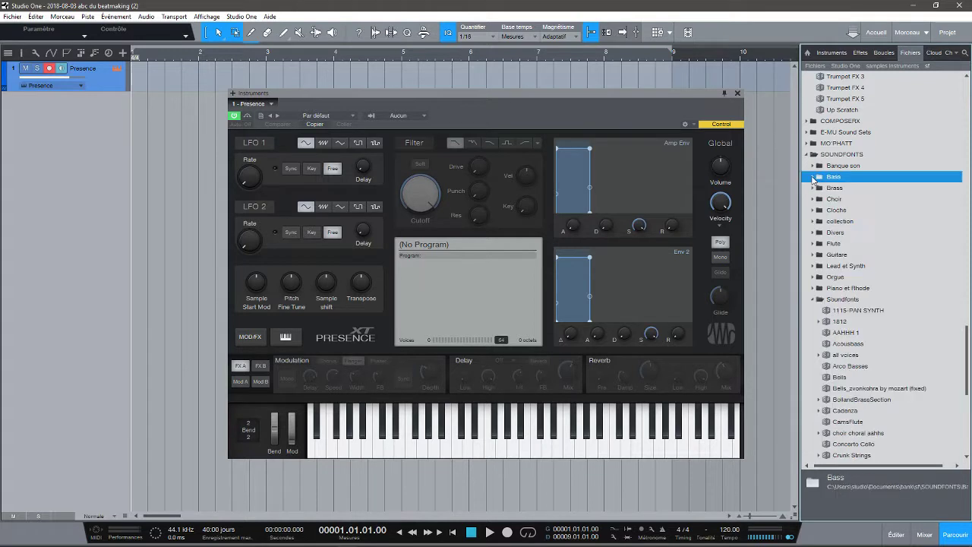
left_click(813, 300)
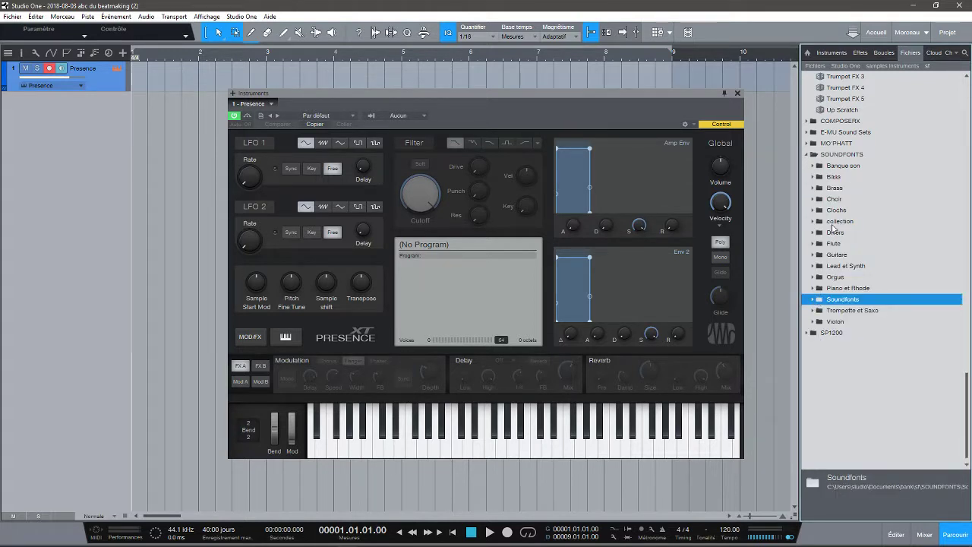
left_click(814, 300)
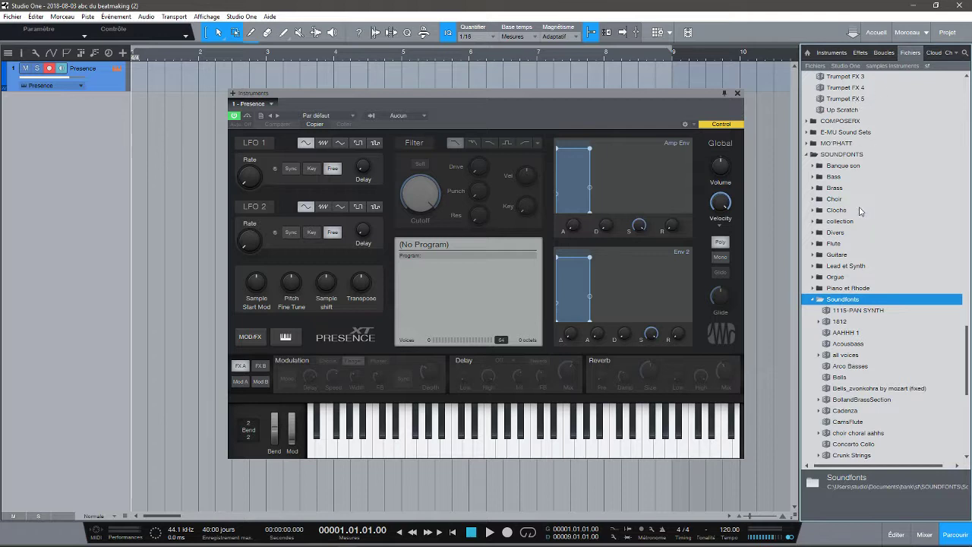
left_click(845, 366)
left_click_drag(845, 366, 465, 288)
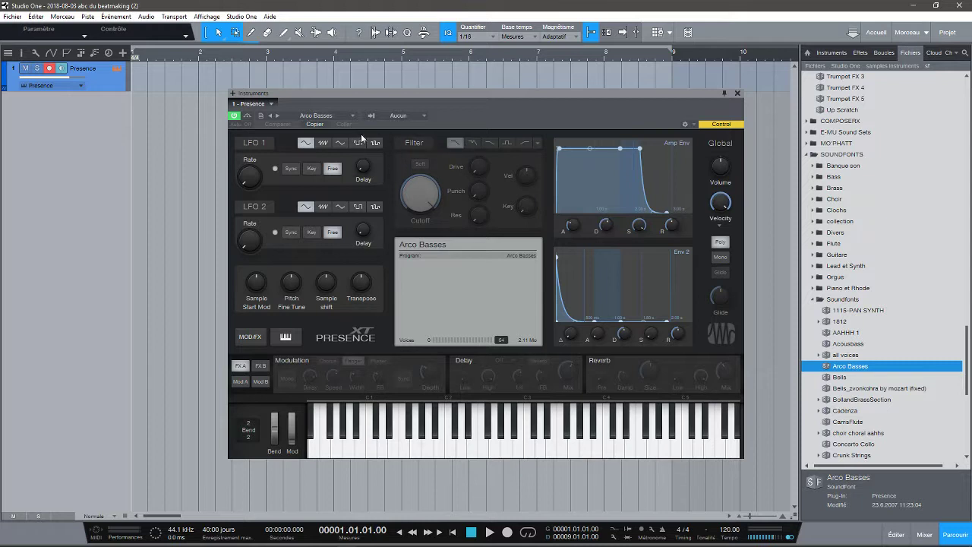
- Switch LFO 1 of Presence XT off and back on
left_click(264, 144)
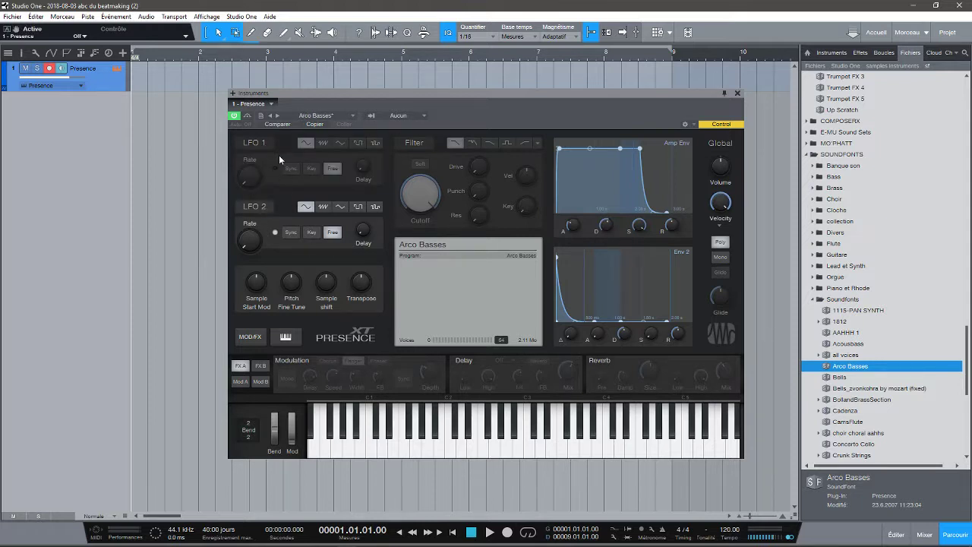
left_click(253, 141)
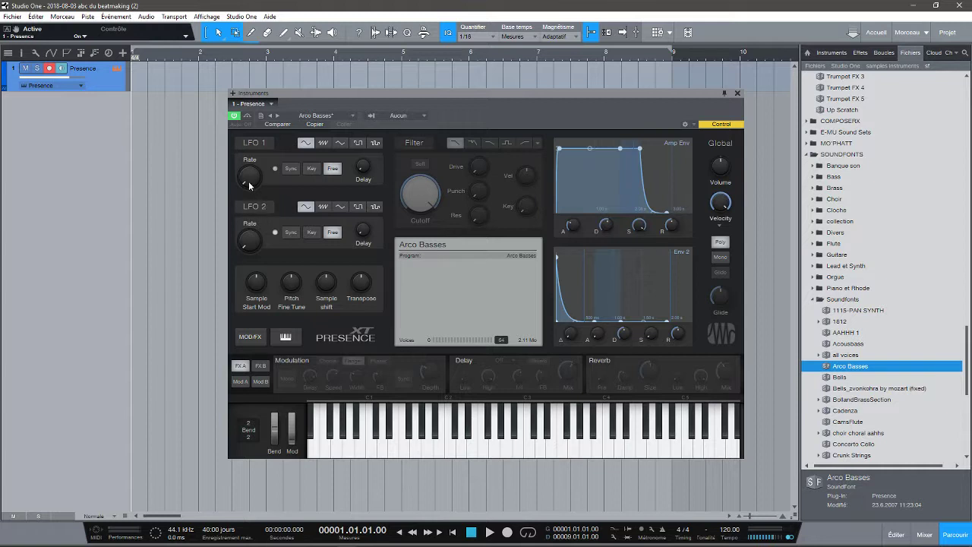
- Raise the LFO 1 rate, enable its tempo sync and set the synced rate to 1/2 T
left_click_drag(250, 181, 250, 140)
mouse_move(250, 139)
left_mouse_down()
mouse_move(249, 129)
mouse_move(251, 174)
mouse_move(242, 95)
mouse_move(243, 148)
left_mouse_up()
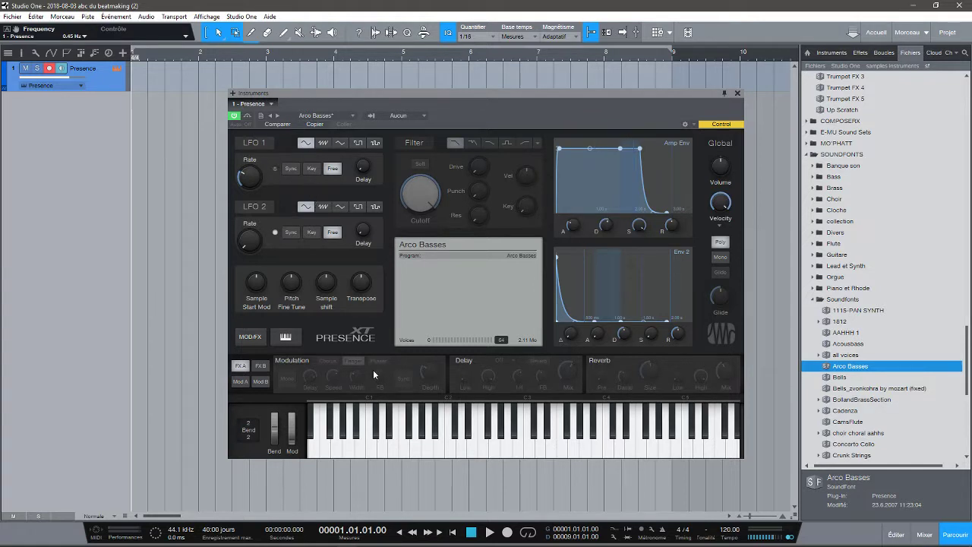
left_click(290, 169)
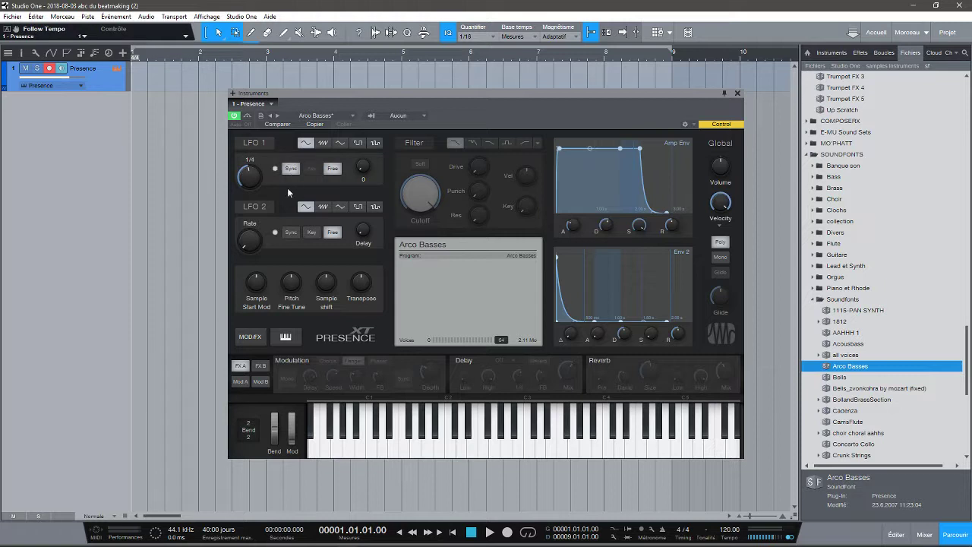
scroll(253, 176, "up", 1)
scroll(253, 176, "up", 1)
- Turn on the filter, lower its cutoff to about 991 Hz and raise it again
left_click(417, 141)
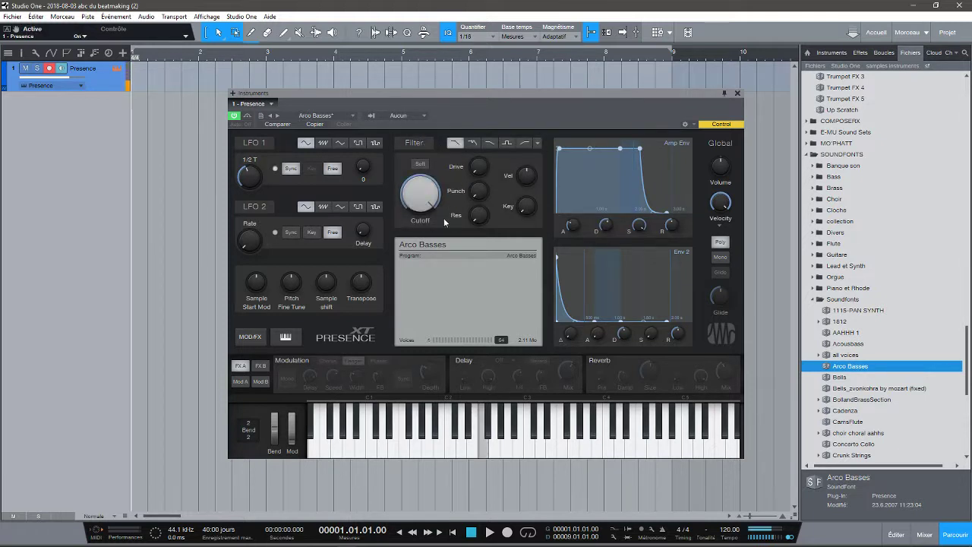
left_click_drag(430, 201, 434, 247)
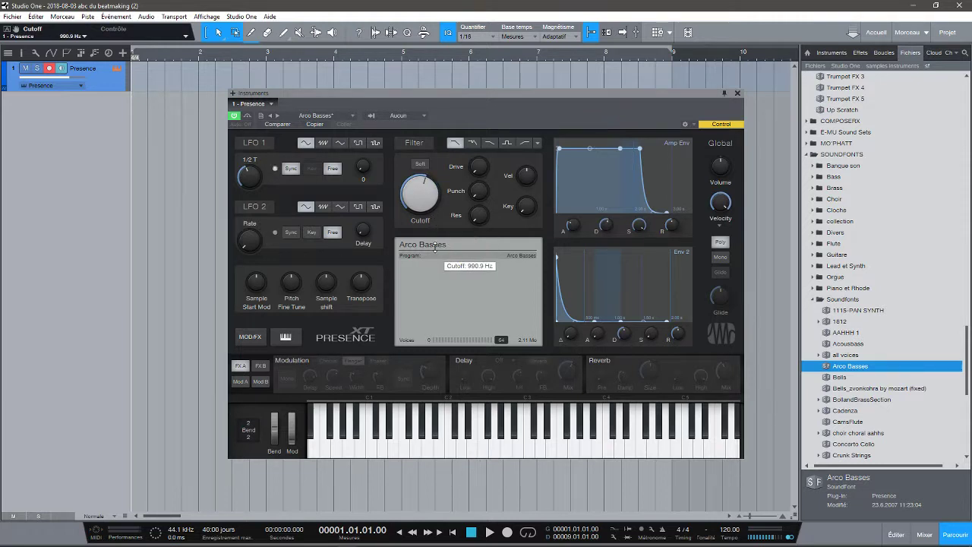
left_click_drag(434, 247, 430, 203)
- Switch the filter off and back on, and lower its cutoff to about 514 Hz
left_click(414, 143)
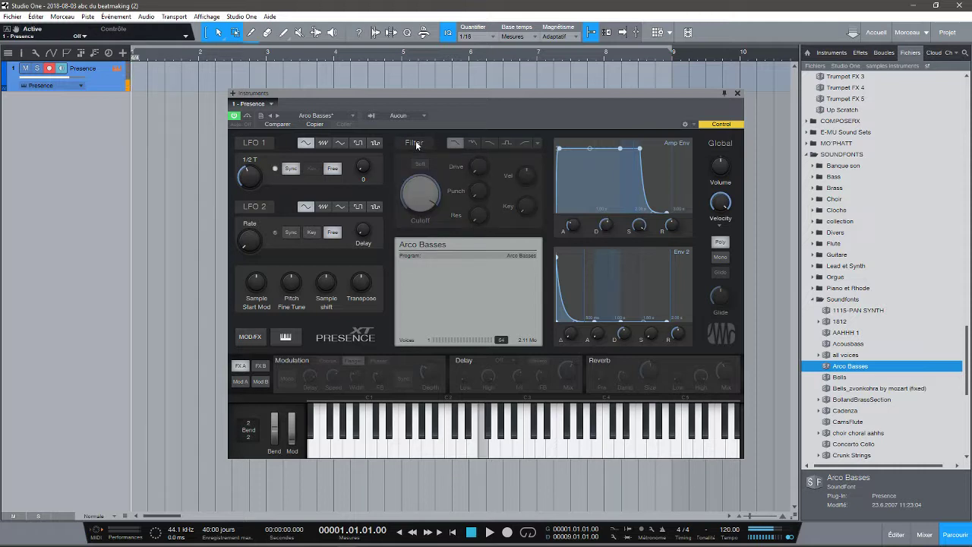
left_click(411, 142)
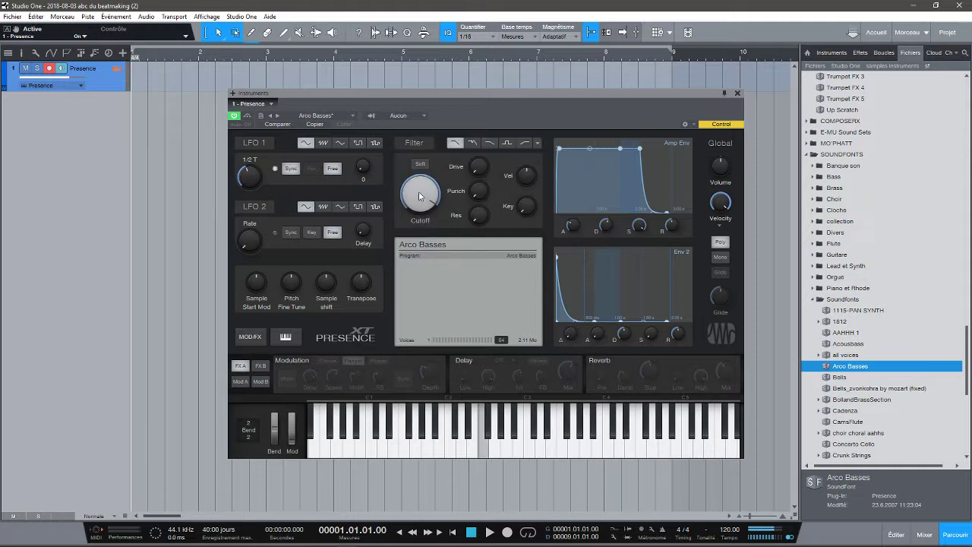
left_click_drag(420, 196, 430, 262)
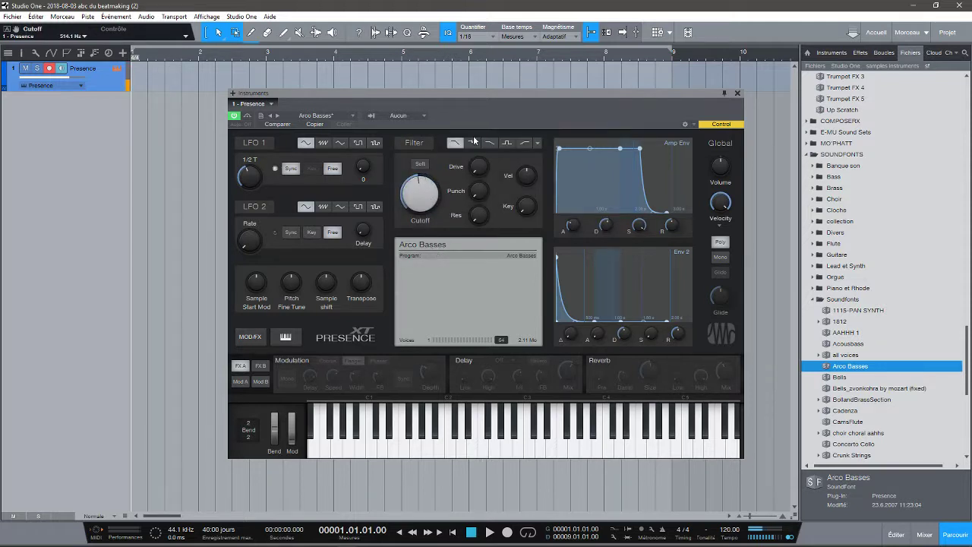
- Try the LP24 Zero, LP12 Ladder, BP12 Ladder and HP12 Ladder filter types, lowering the cutoff to about 154 Hz with the last one
left_click(474, 143)
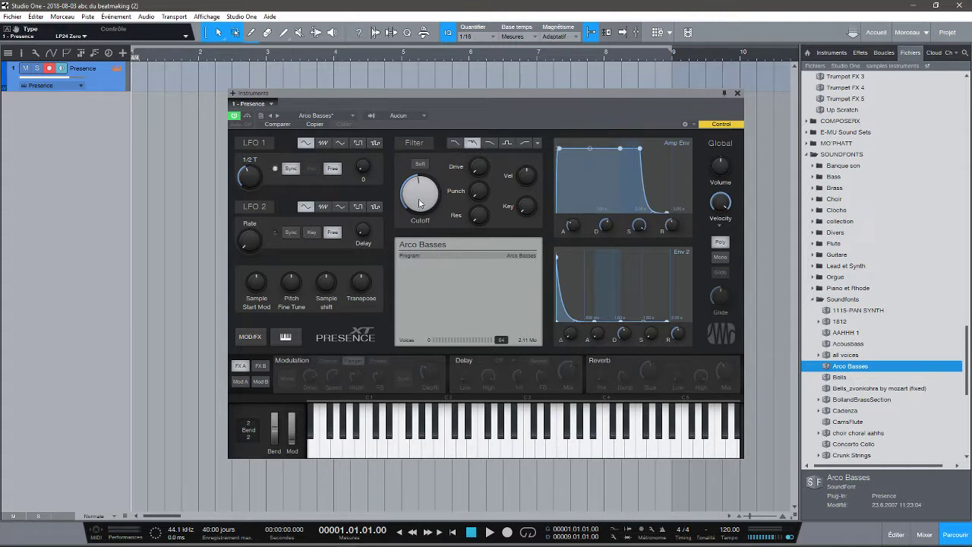
left_click(490, 143)
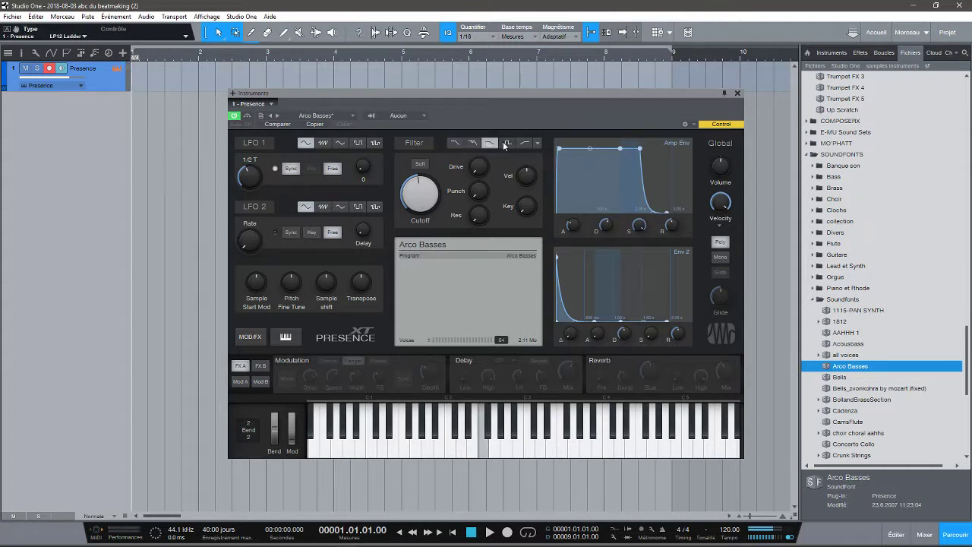
left_click(506, 143)
left_click(524, 143)
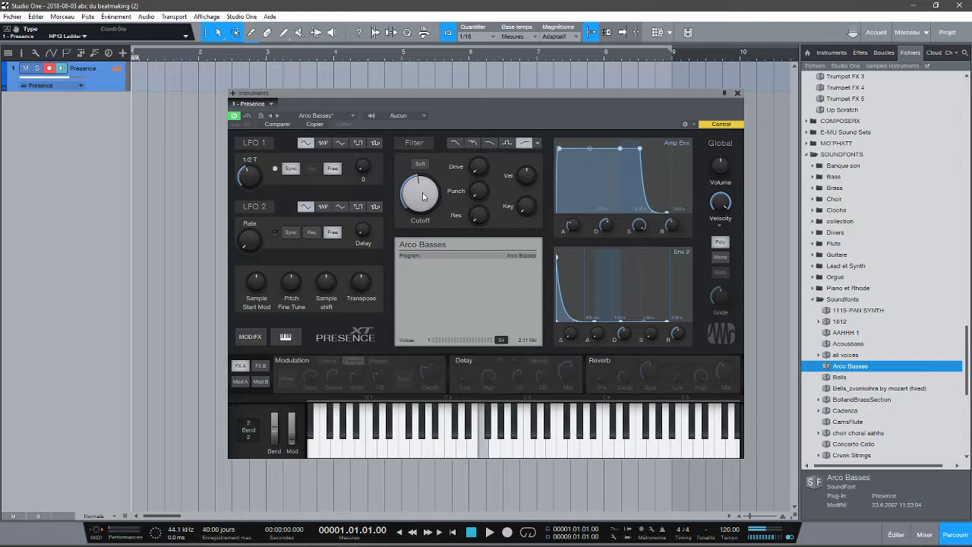
left_click_drag(424, 196, 439, 218)
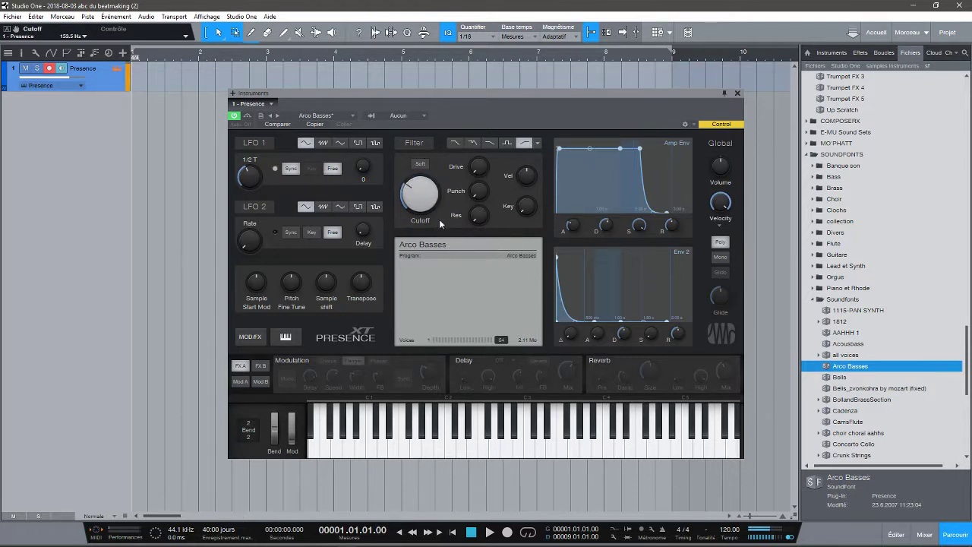
- Set the filter type back to LP24 Ladder
left_click(538, 143)
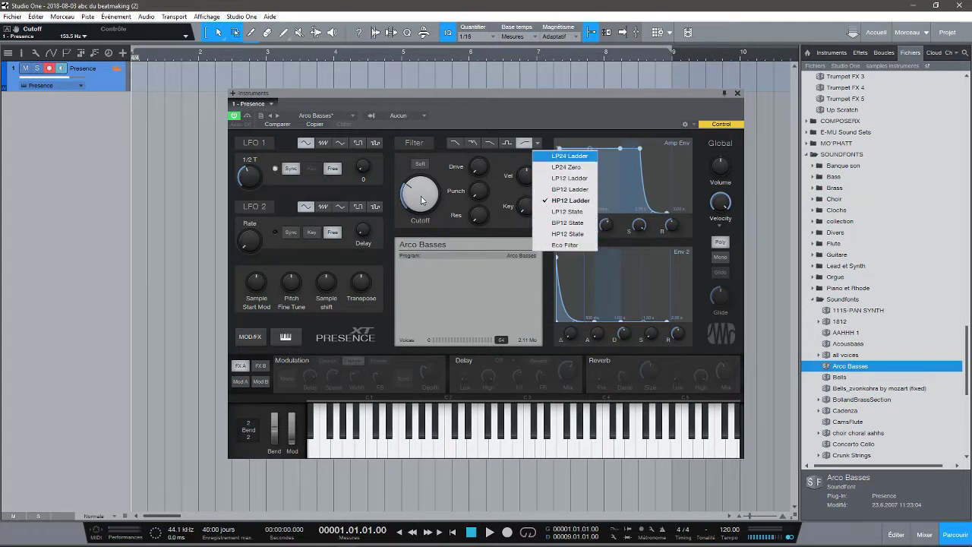
left_click(451, 144)
left_click(455, 144)
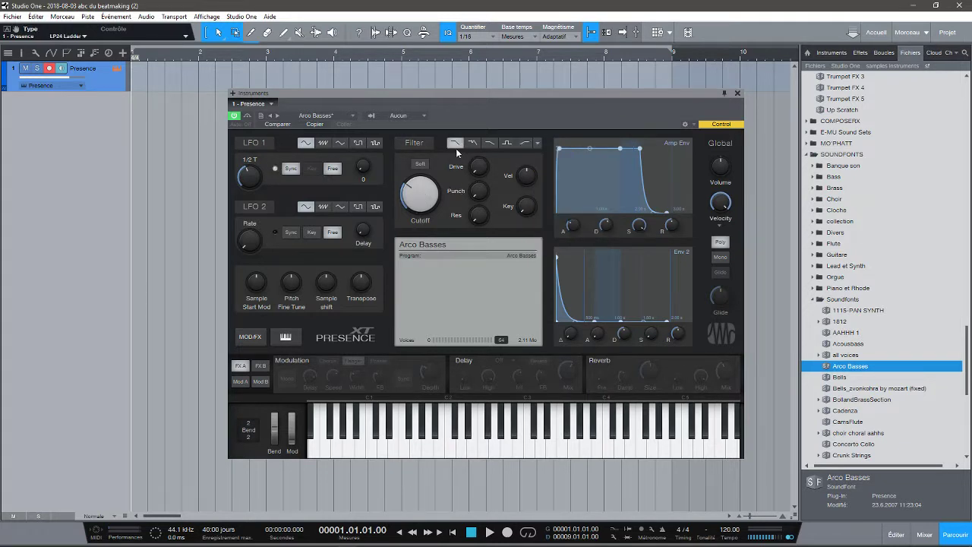
- Enable the filter's Soft option, raise its drive, punch and resonance, and readjust the cutoff to a middle value
left_click_drag(421, 201, 471, 122)
left_click_drag(476, 183, 471, 161)
left_click(426, 164)
left_click_drag(479, 214, 482, 133)
mouse_move(422, 182)
left_mouse_down()
mouse_move(424, 214)
mouse_move(421, 136)
mouse_move(421, 199)
left_mouse_up()
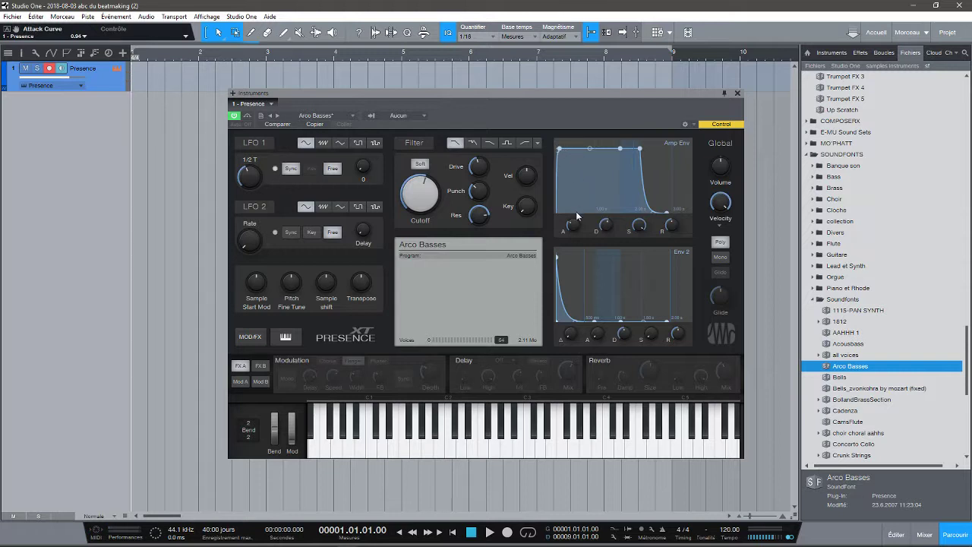
- Raise the Amp Env attack to about 15.5 s and bring it down to the minimum
left_click_drag(577, 216, 576, 205)
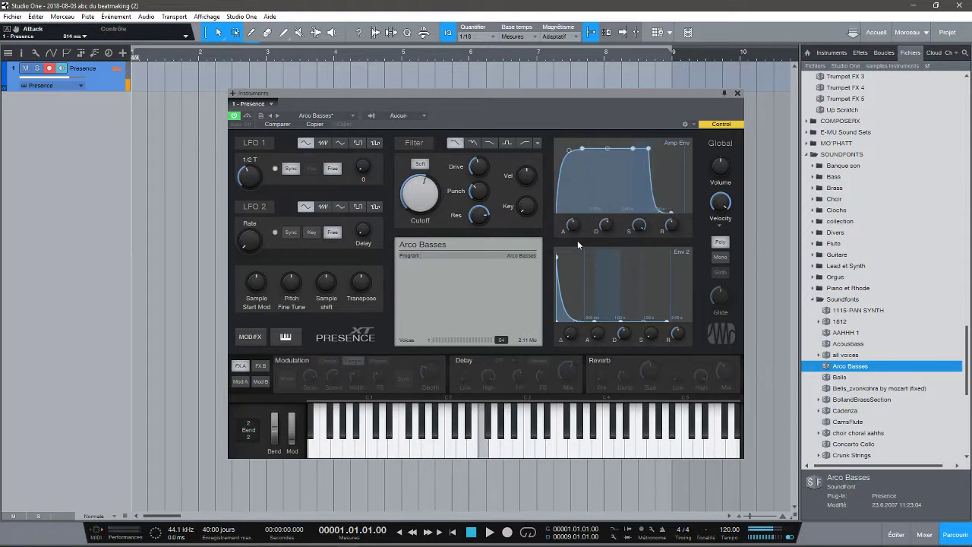
left_click_drag(578, 240, 576, 185)
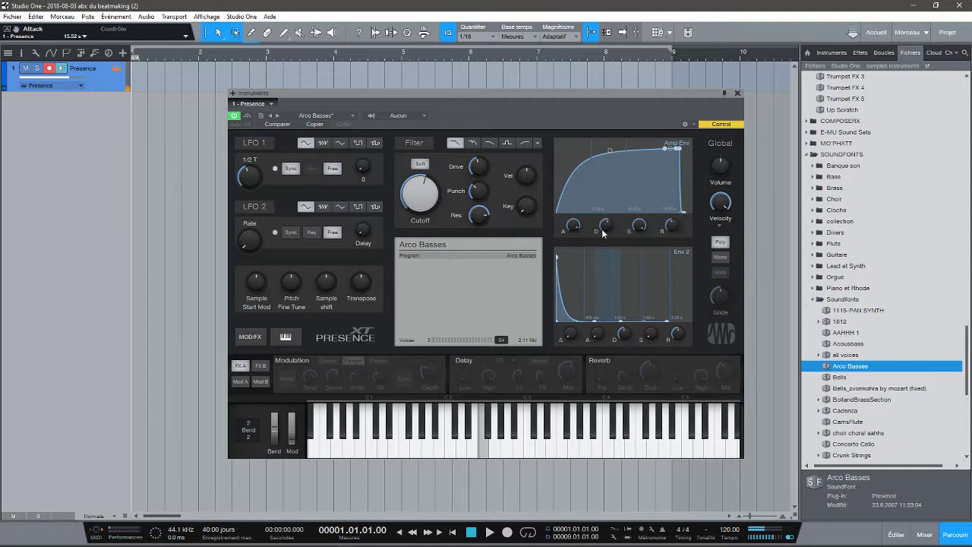
left_click_drag(574, 226, 574, 315)
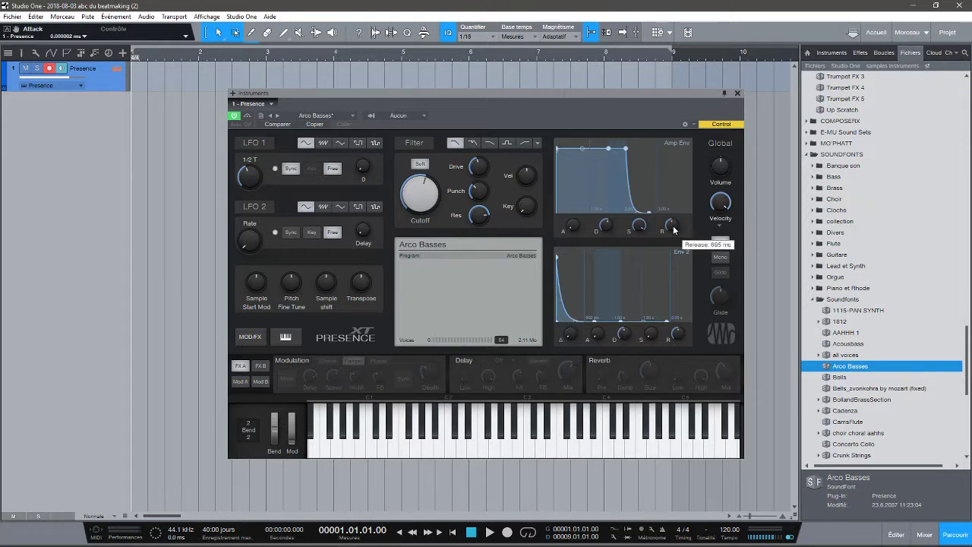
- Vary the Amp Env release from about 2.1 s to about 74 ms, and set it to about 2 s
left_click_drag(674, 229, 670, 211)
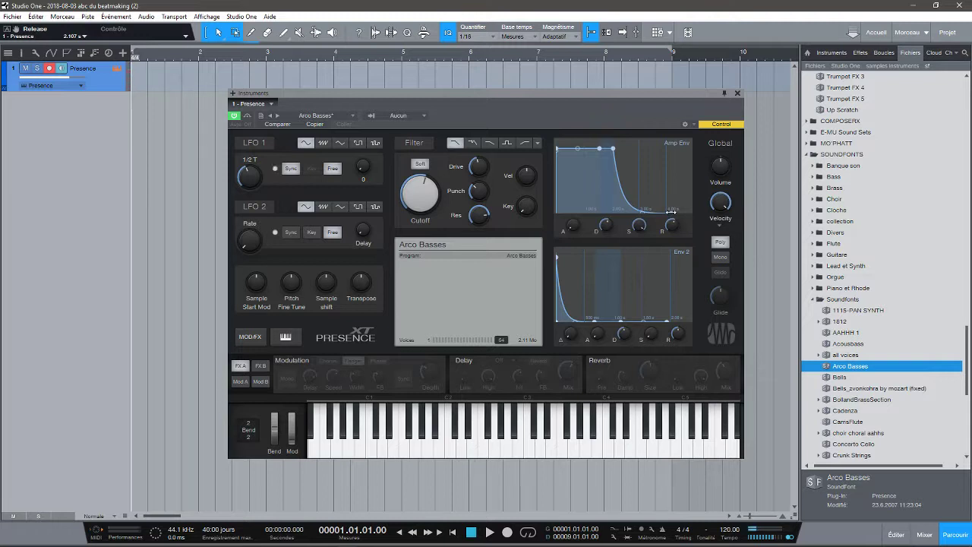
left_click_drag(671, 225, 670, 252)
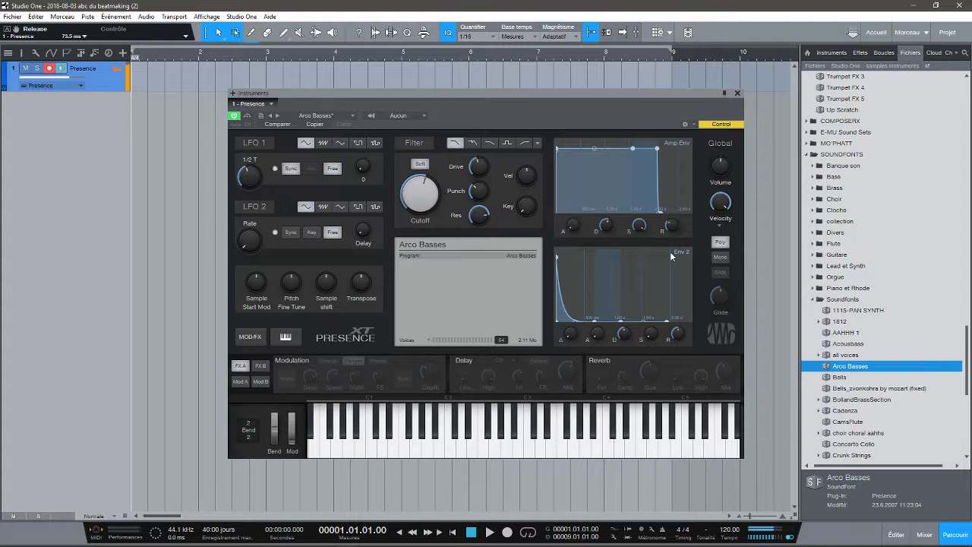
left_click_drag(678, 229, 678, 198)
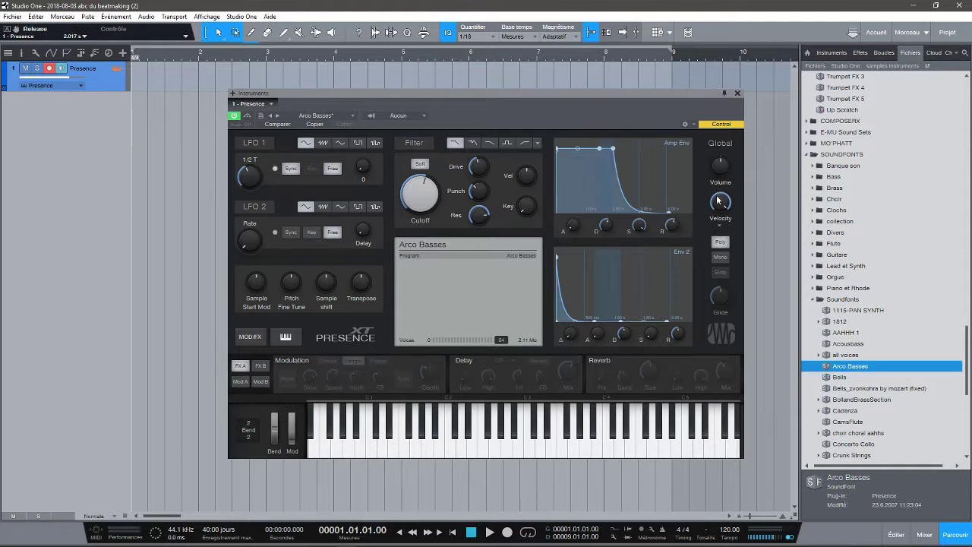
- Set the velocity strength to 0.97, change from polyphonic to monophonic mode, and switch glide on and off
mouse_move(718, 201)
left_mouse_down()
mouse_move(727, 240)
mouse_move(718, 210)
left_mouse_up()
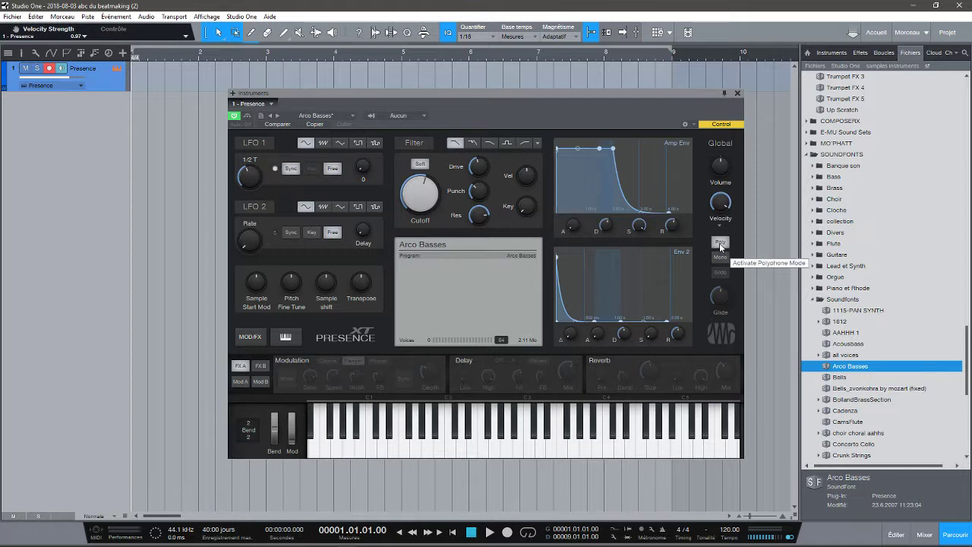
left_click(720, 244)
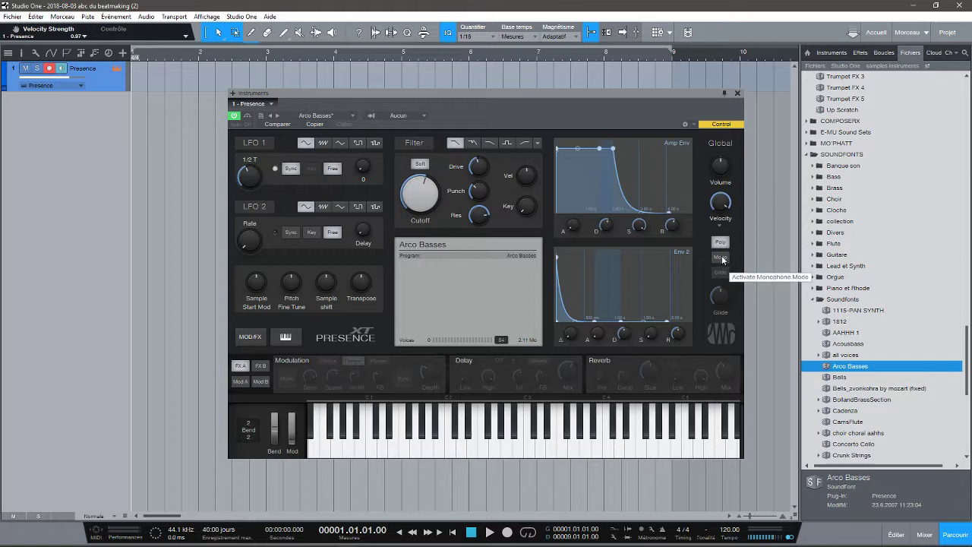
left_click(720, 260)
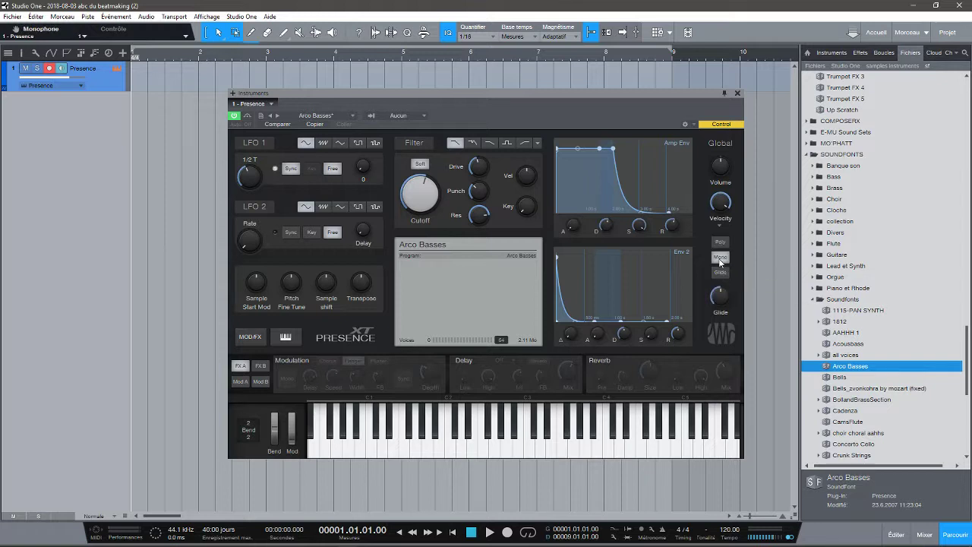
left_click(721, 272)
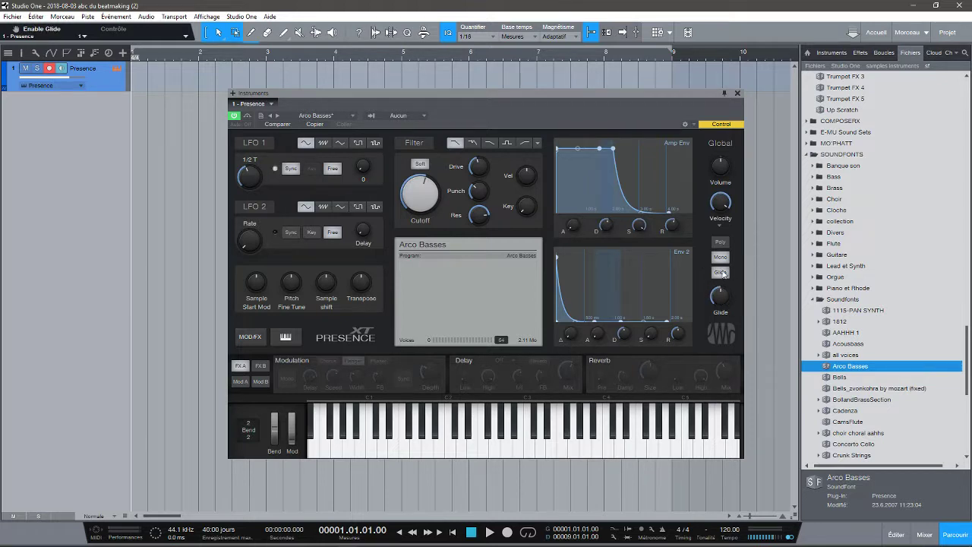
left_click(722, 274)
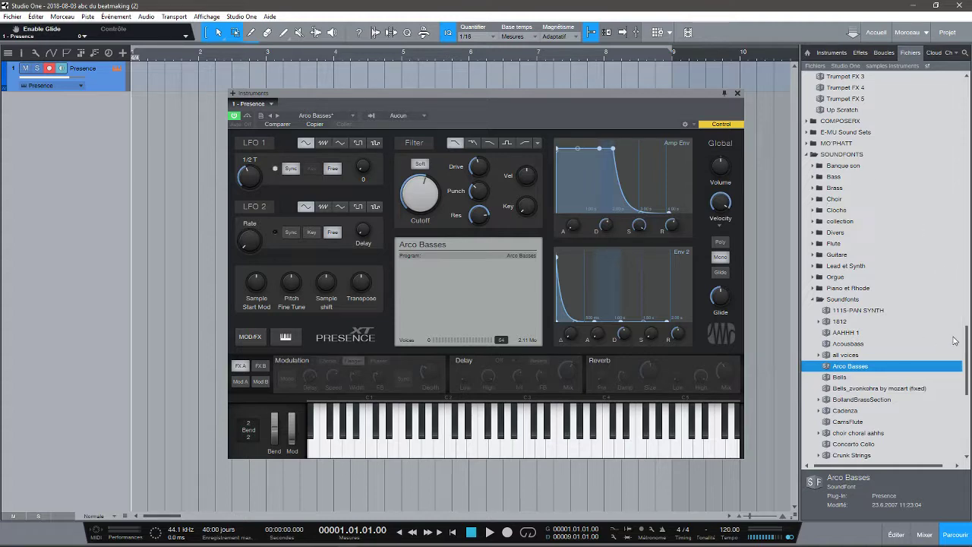
- Expand the Bass subfolder of SOUNDFONTS and load synth bass 9 into Presence XT
mouse_move(967, 347)
left_mouse_down()
mouse_move(969, 427)
mouse_move(959, 331)
left_mouse_up()
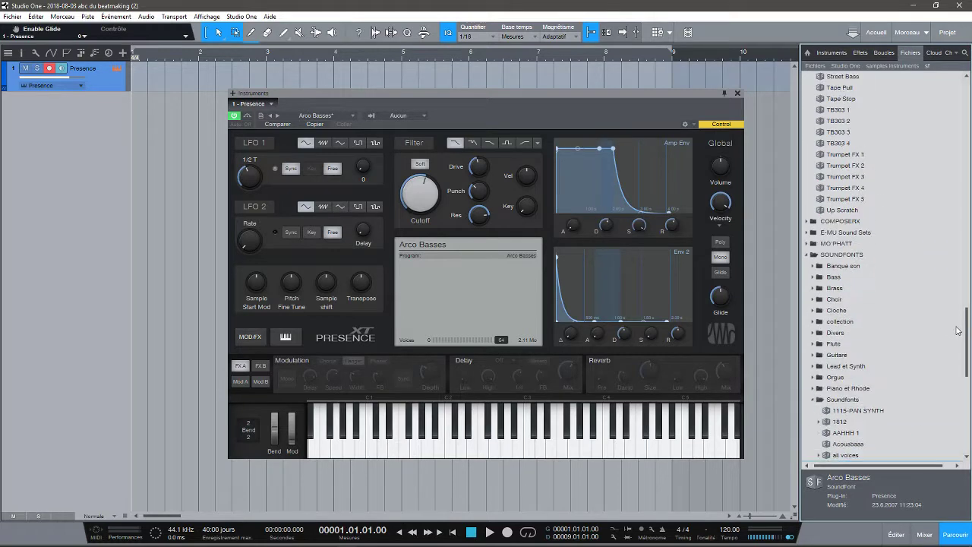
left_click(815, 279)
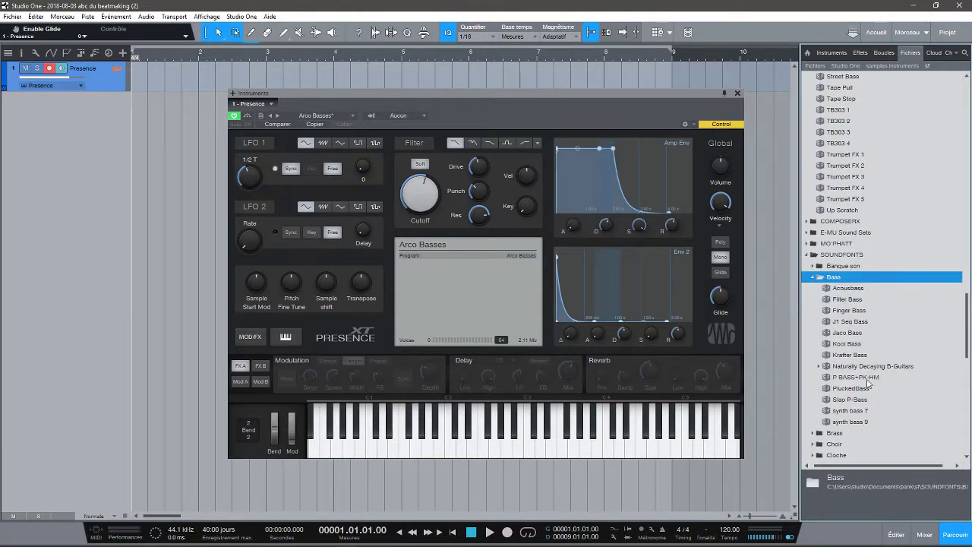
left_click_drag(847, 423, 465, 291)
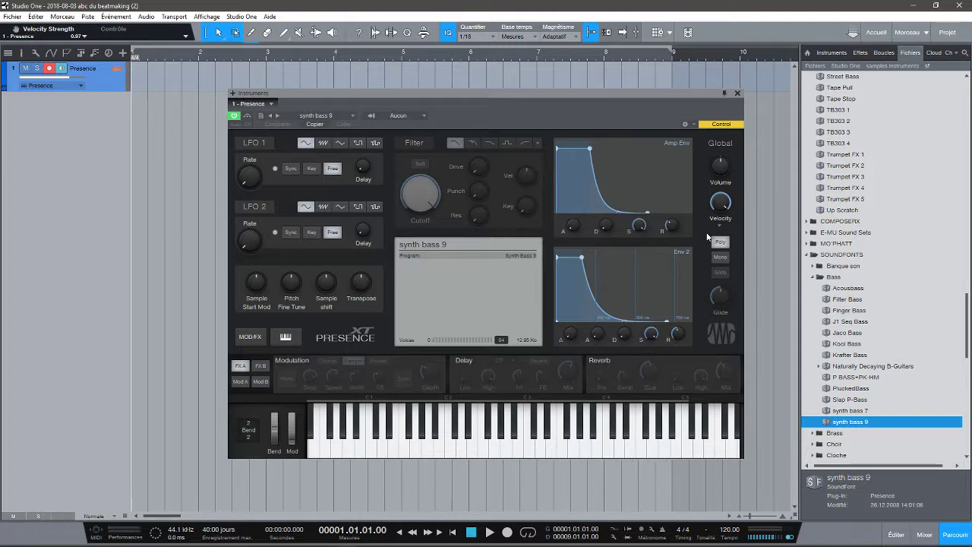
- Switch synth bass 9 to monophonic mode and enable glide with a glide time of about 19 ms
left_click(719, 259)
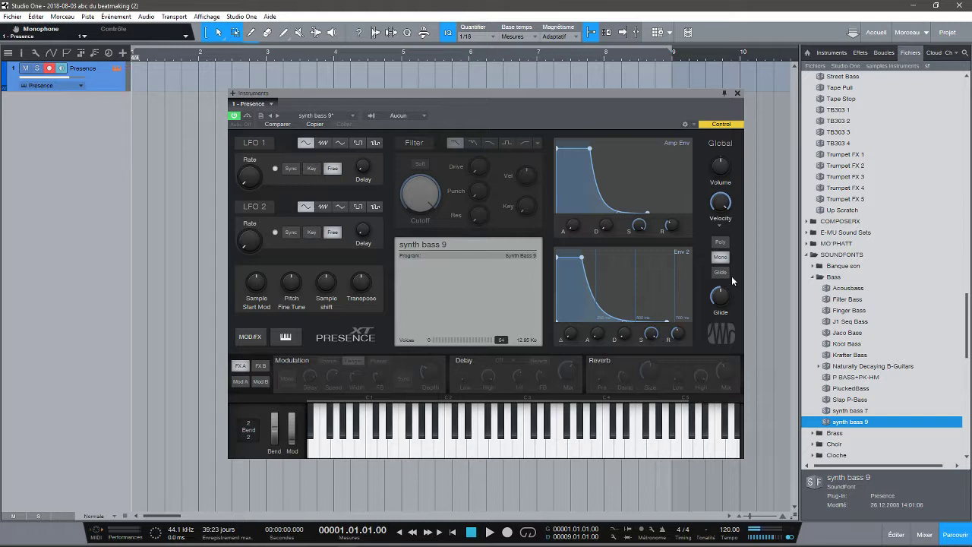
left_click(722, 274)
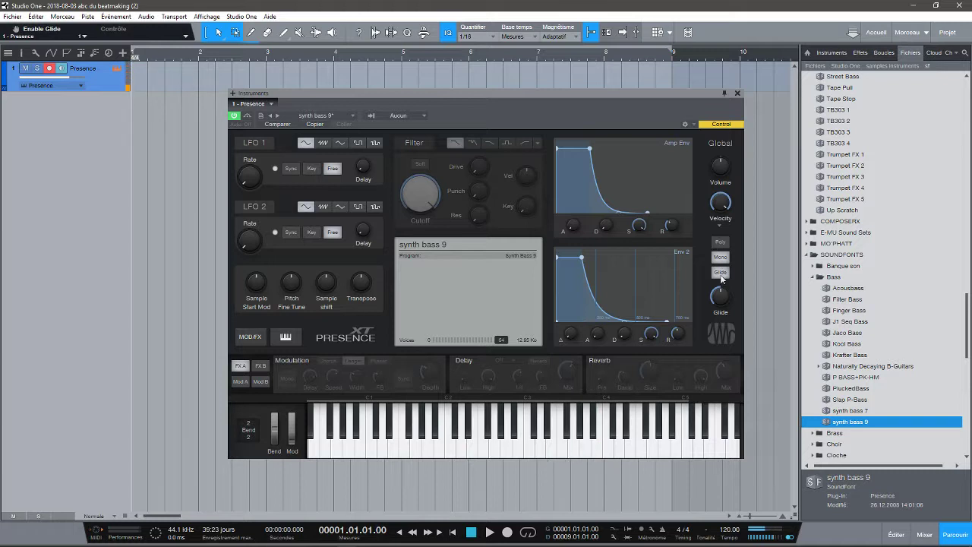
left_click_drag(724, 296, 736, 331)
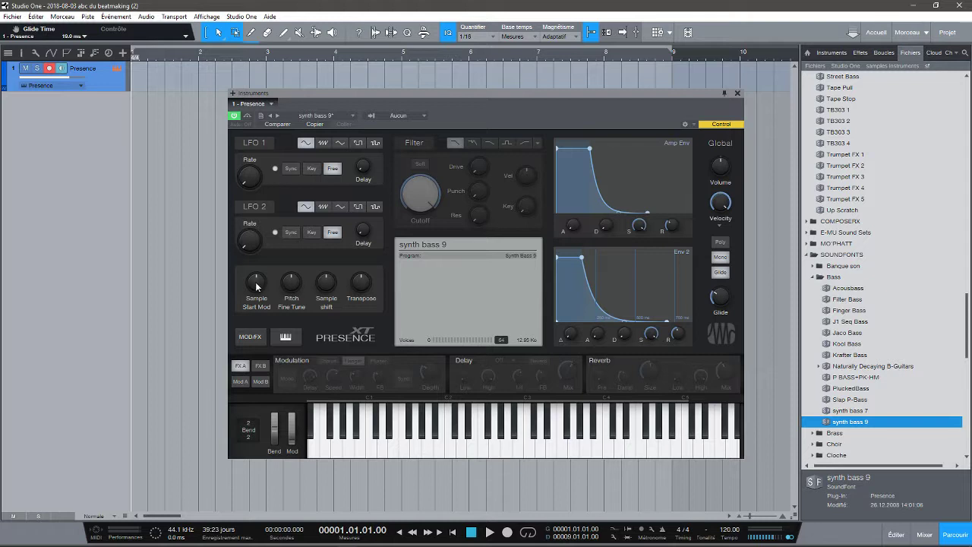
- Set Sample Start Mod to -3000 and Pitch Fine Tune to 3.00 ct
mouse_move(257, 285)
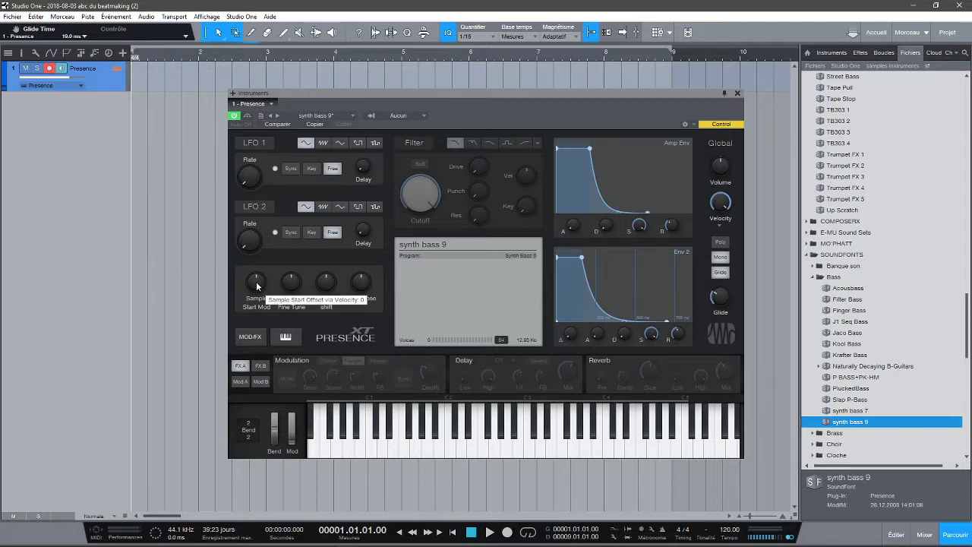
mouse_move(257, 285)
left_mouse_down()
mouse_move(252, 302)
mouse_move(257, 258)
mouse_move(261, 296)
mouse_move(255, 291)
left_mouse_up()
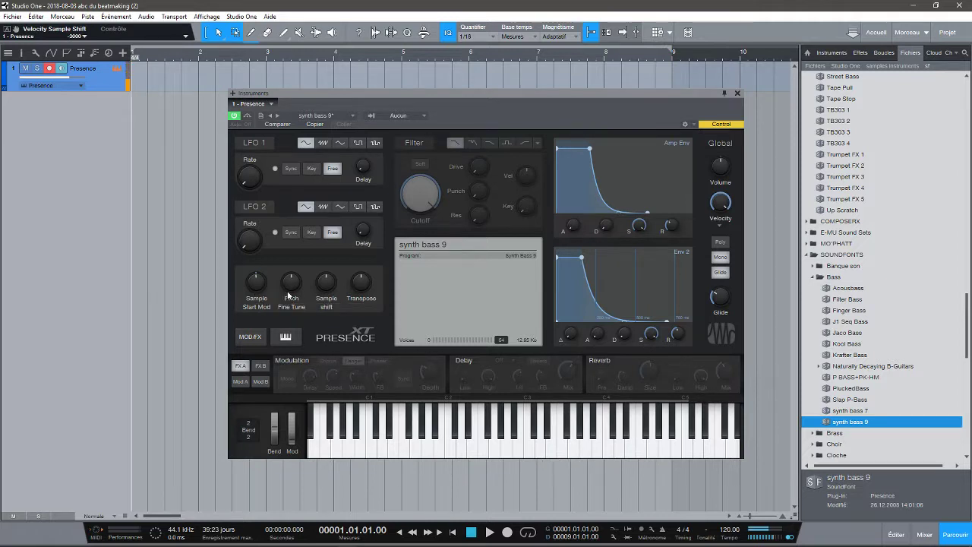
mouse_move(291, 287)
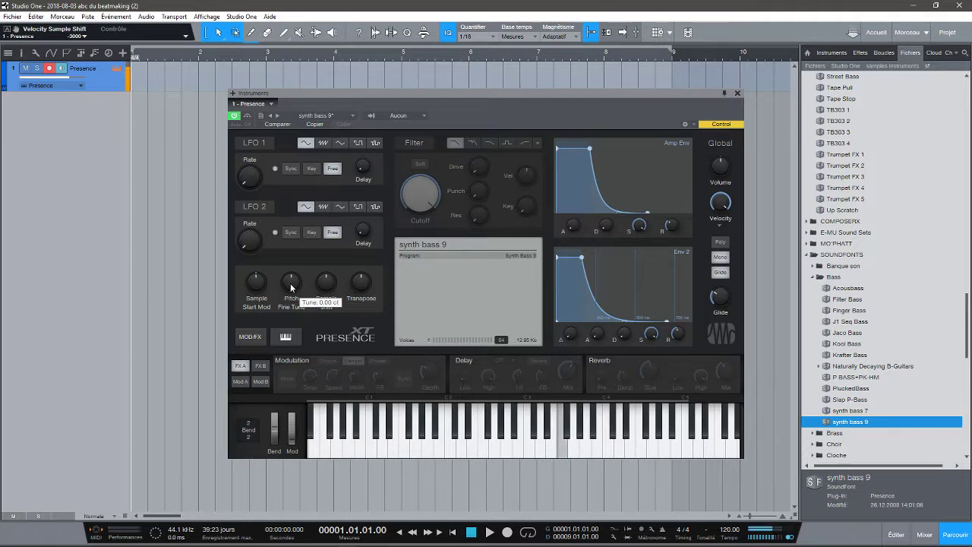
mouse_move(291, 287)
left_mouse_down()
mouse_move(280, 235)
mouse_move(296, 282)
left_mouse_up()
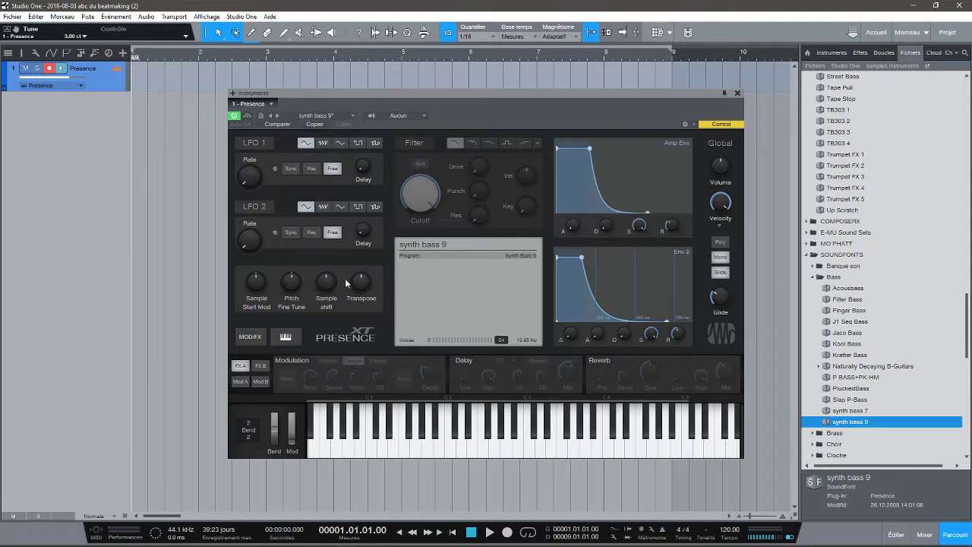
- Load Slap P-Bass into Presence XT, try its Modulation effect, and replace it with Finger Bass from the Bass folder
left_click_drag(354, 276, 371, 311)
left_click_drag(847, 399, 466, 303)
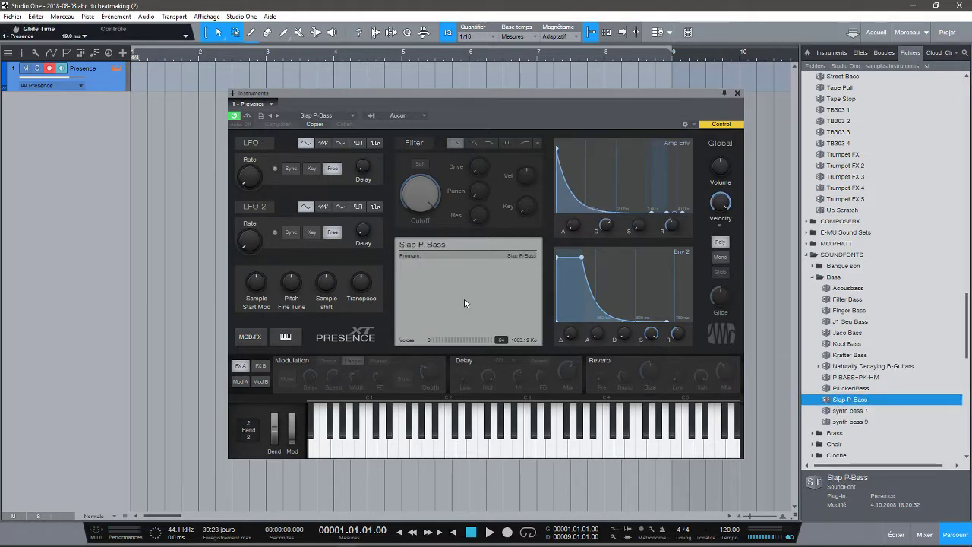
left_click(245, 338)
left_click(256, 337)
left_click(285, 360)
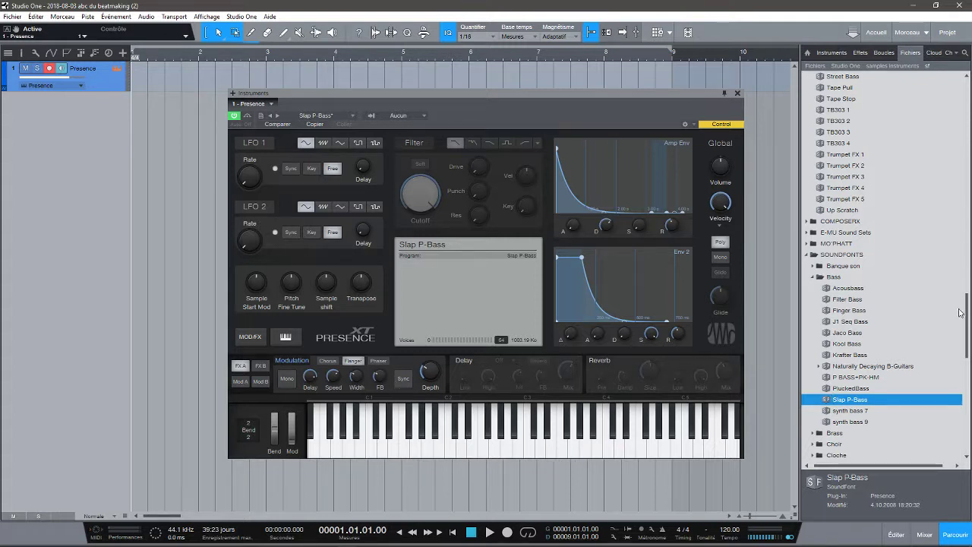
left_click_drag(856, 311, 472, 282)
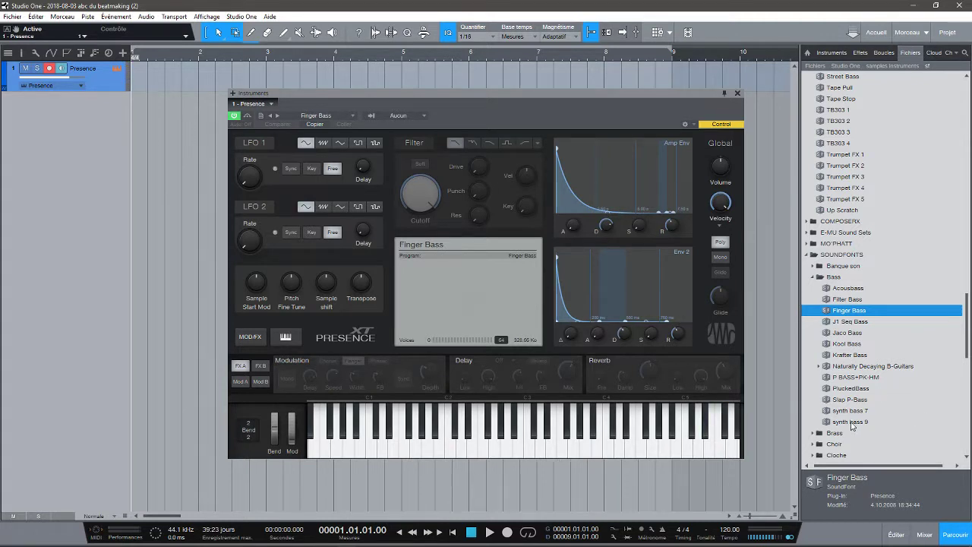
- Load synth bass 9 into Presence XT and shape it with a flanger at 81% depth and a filter cutoff of about 1.66 kHz
left_click_drag(850, 422, 492, 285)
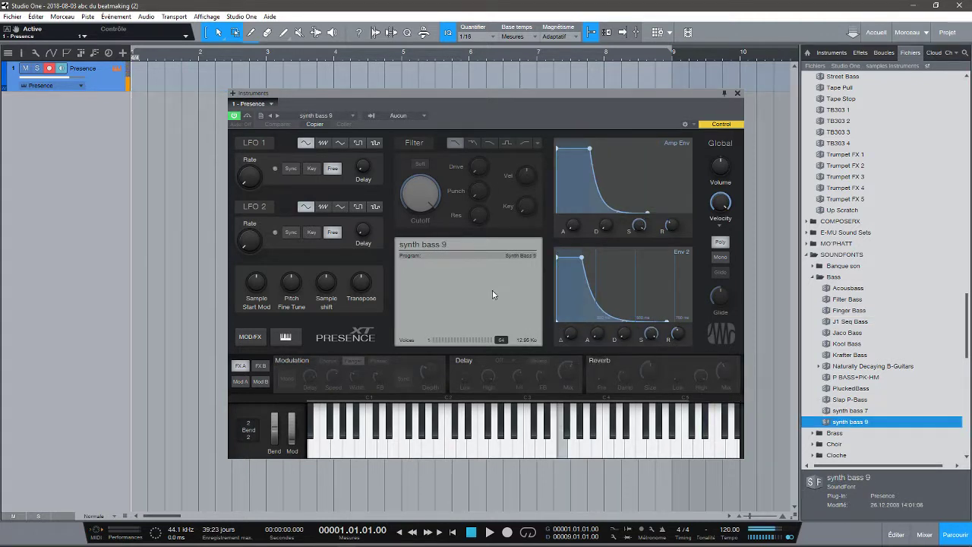
left_click(291, 360)
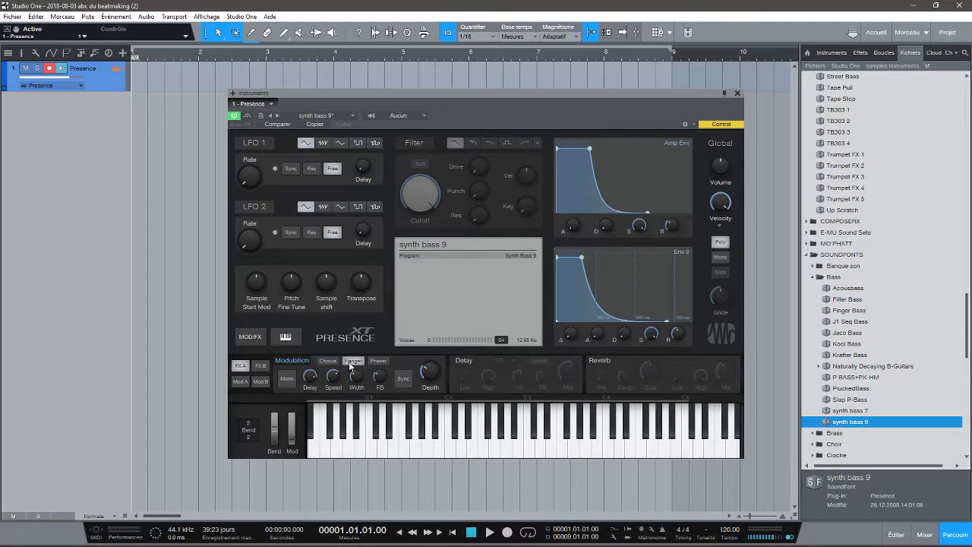
left_click_drag(424, 374, 416, 311)
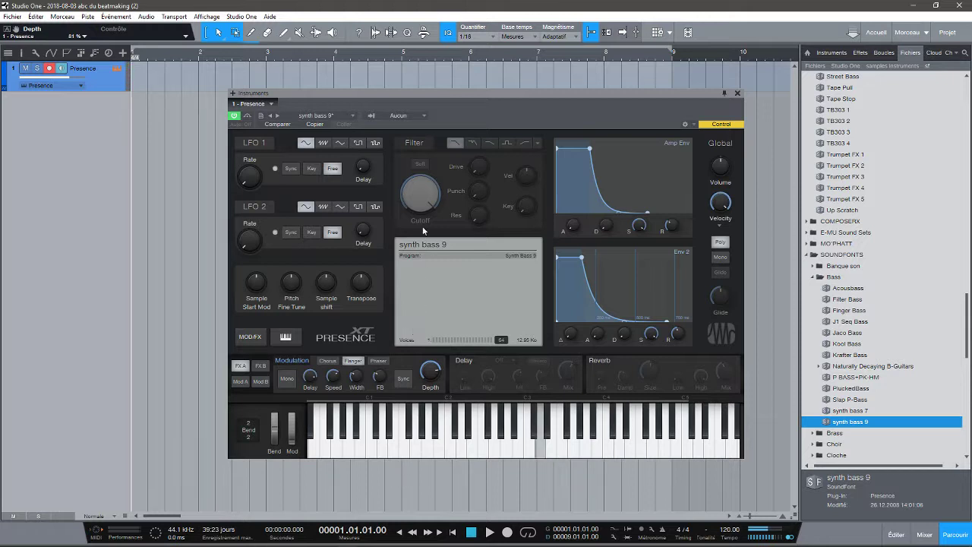
left_click_drag(423, 195, 426, 225)
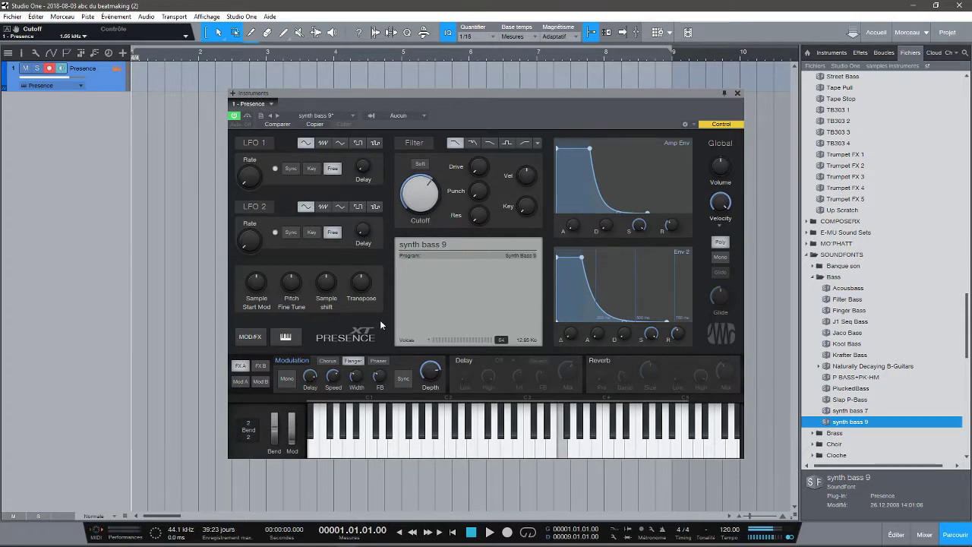
- Change the modulation type to Chorus with a speed of 0.90 and a depth of 66%
left_click(329, 361)
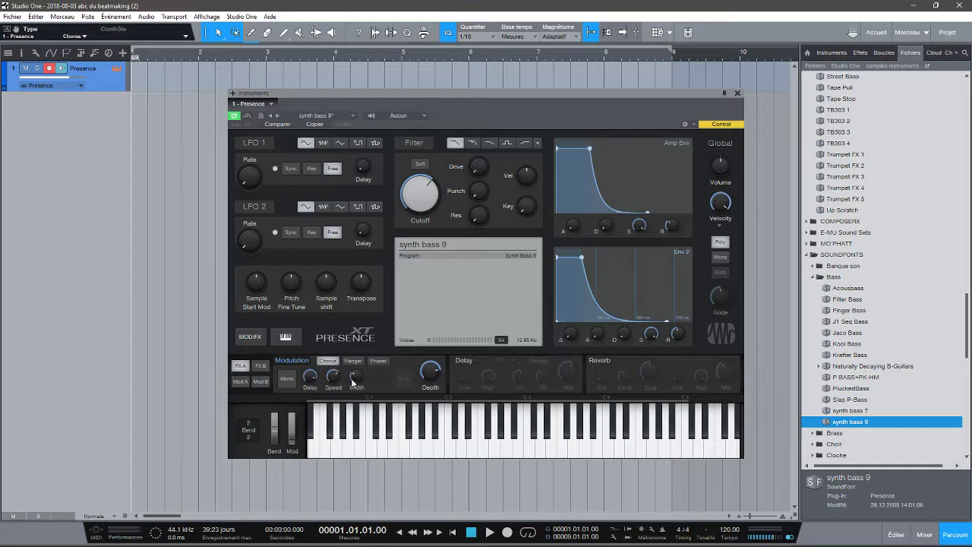
left_click_drag(430, 371, 427, 398)
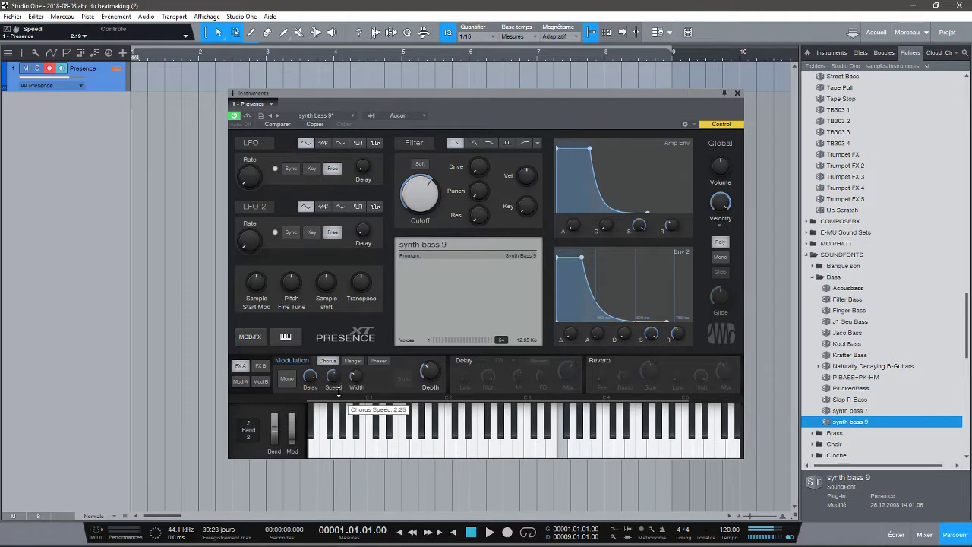
left_click_drag(339, 391, 340, 426)
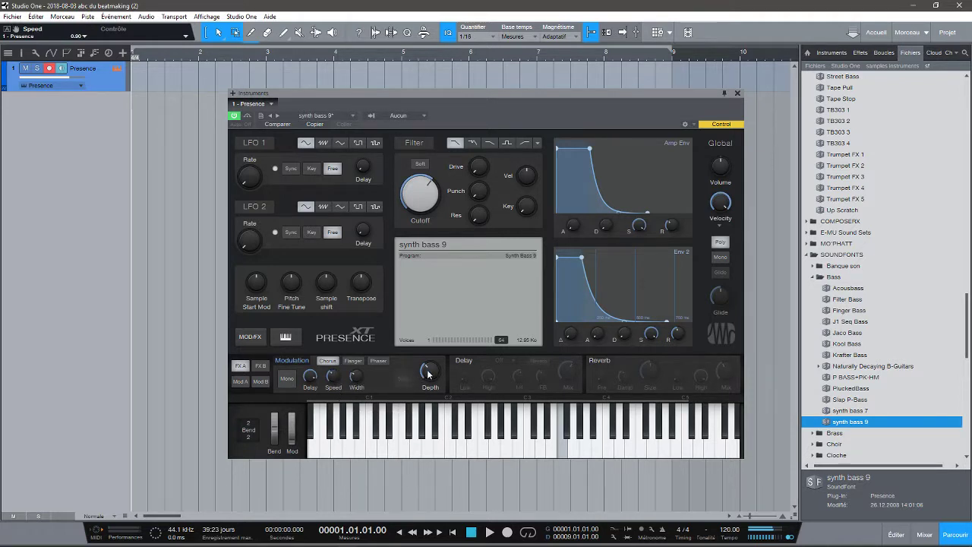
left_click_drag(428, 374, 411, 325)
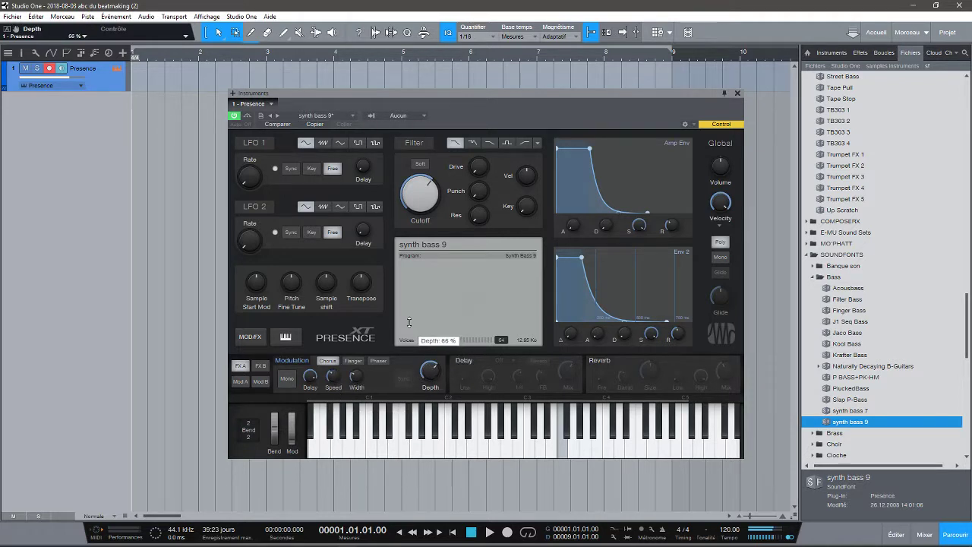
- Change the modulation type to Phaser, sync its speed to 1 Bar, and set the depth to 47%
left_click(377, 361)
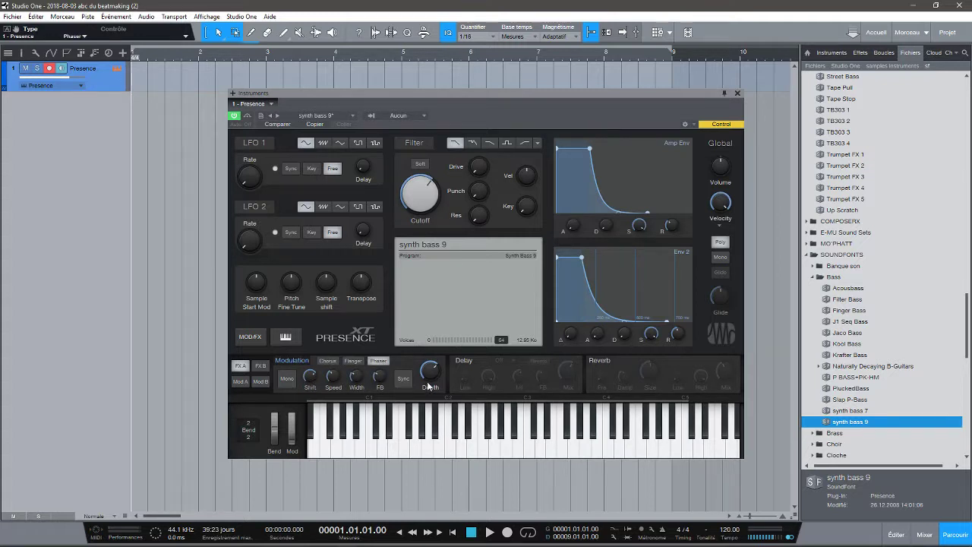
left_click(403, 379)
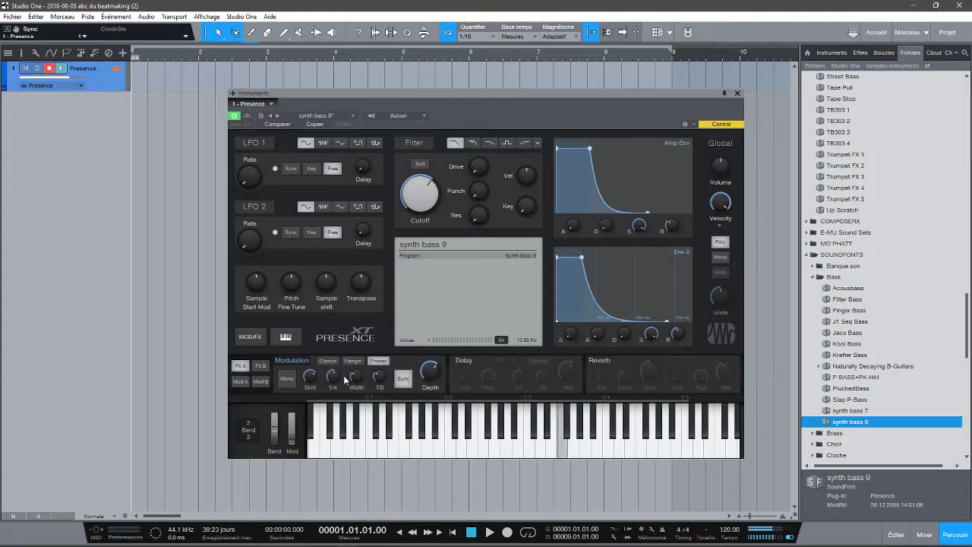
left_click_drag(333, 376, 331, 348)
mouse_move(436, 372)
left_mouse_down()
mouse_move(424, 310)
mouse_move(431, 389)
left_mouse_up()
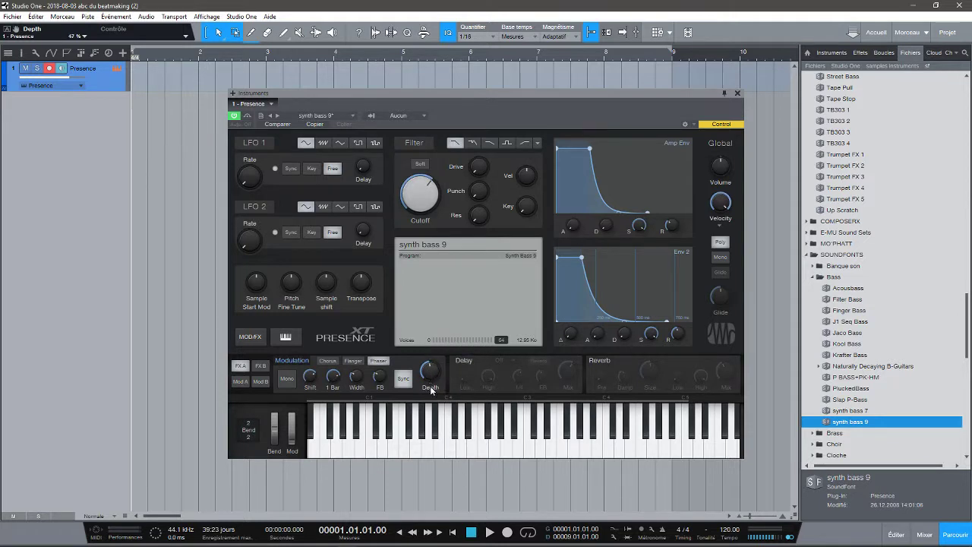
- Toggle the phaser's Mono option, leaving it off, and bypass the Modulation effect
left_click(287, 384)
left_click(287, 382)
left_click(293, 385)
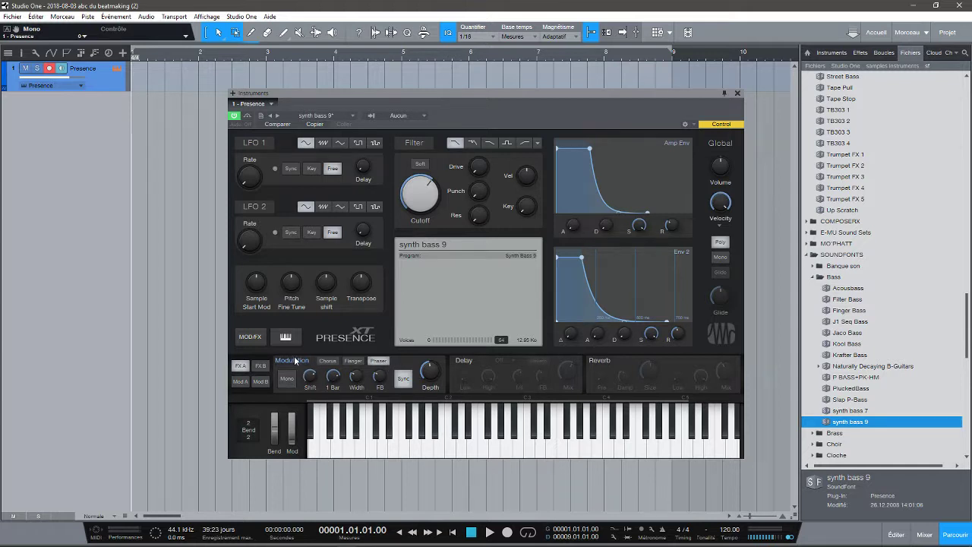
left_click(292, 360)
- Try the Delay effect in Panned mode with a raised mix and 74% feedback, and bypass it
left_click(460, 360)
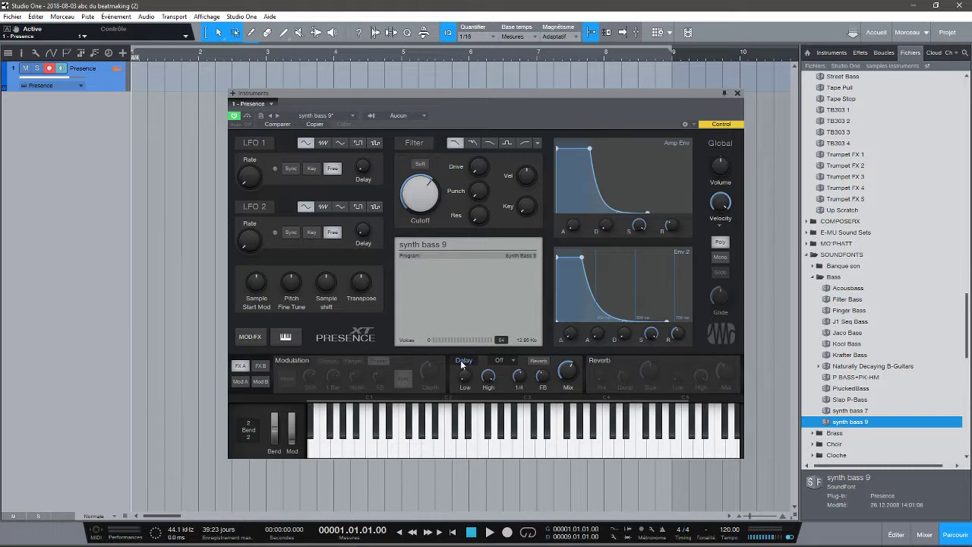
left_click(512, 362)
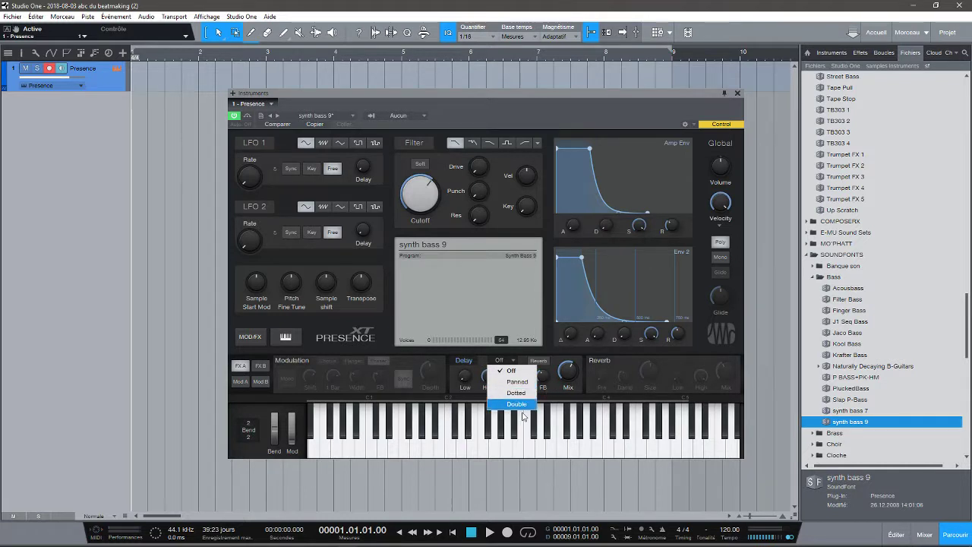
left_click(518, 381)
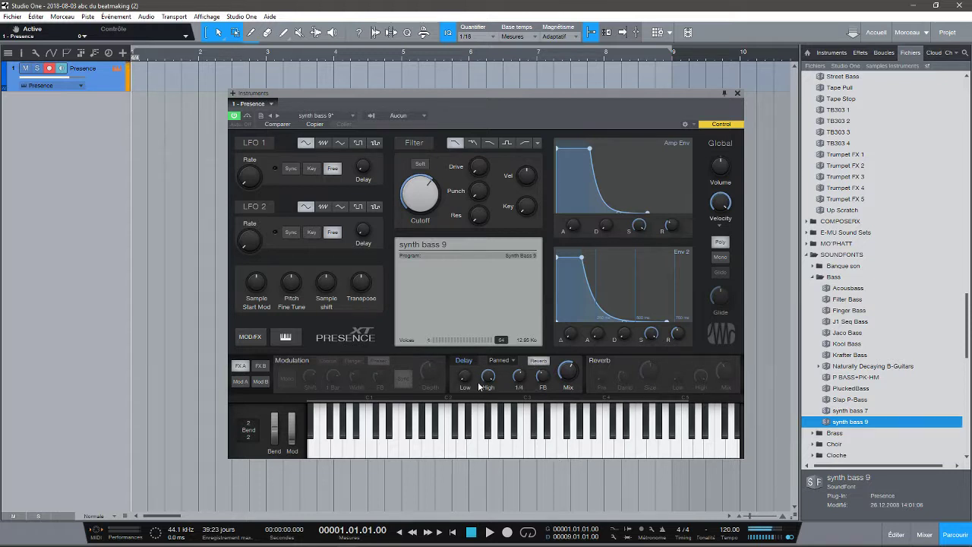
left_click_drag(567, 374, 561, 342)
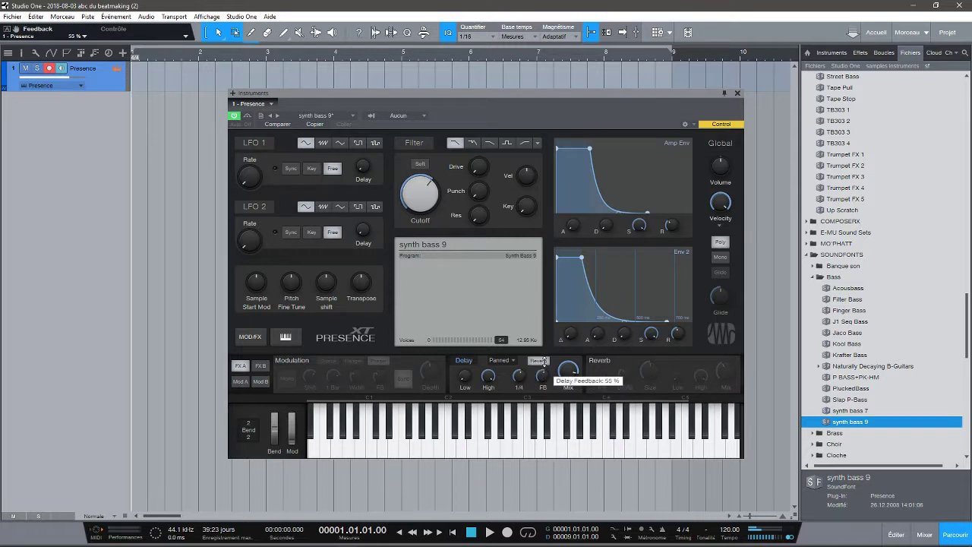
left_click_drag(544, 362, 543, 343)
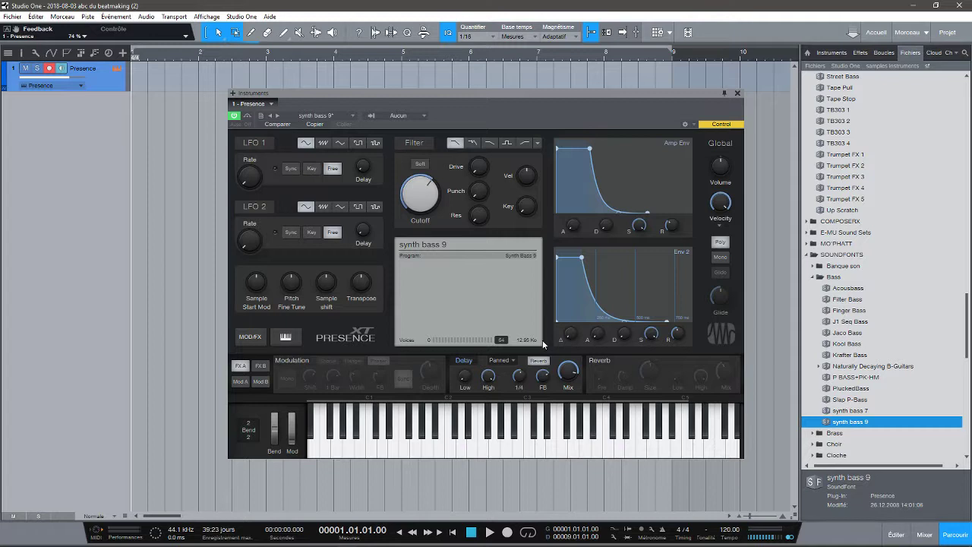
left_click(465, 360)
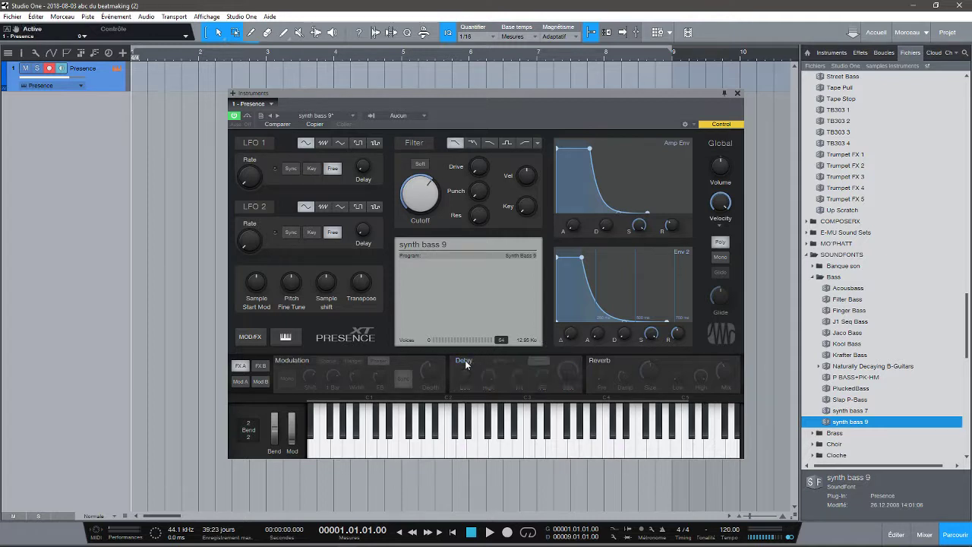
- Try the Reverb effect with an 89% mix, a size of 124 ms and a pre-delay of 155 ms, and bypass it
left_click(604, 362)
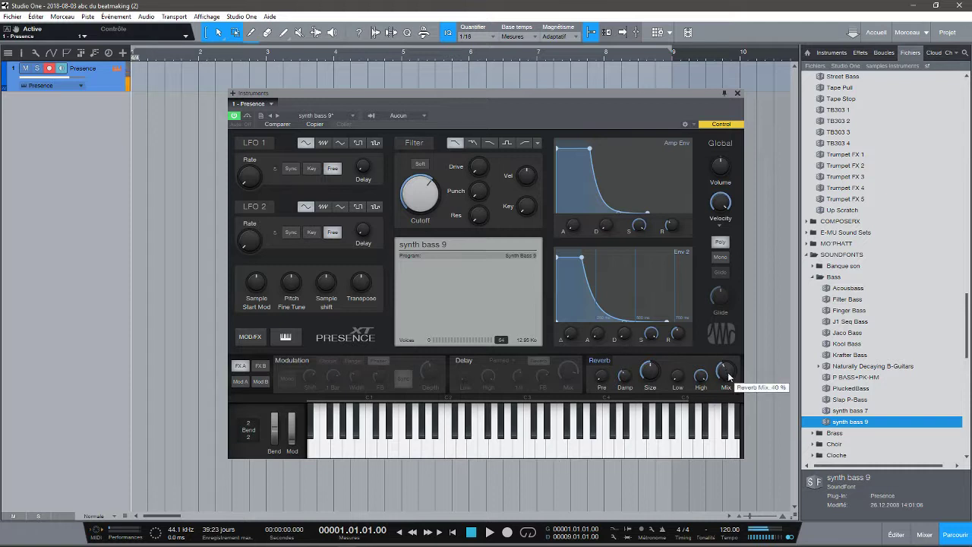
left_click_drag(726, 373, 727, 322)
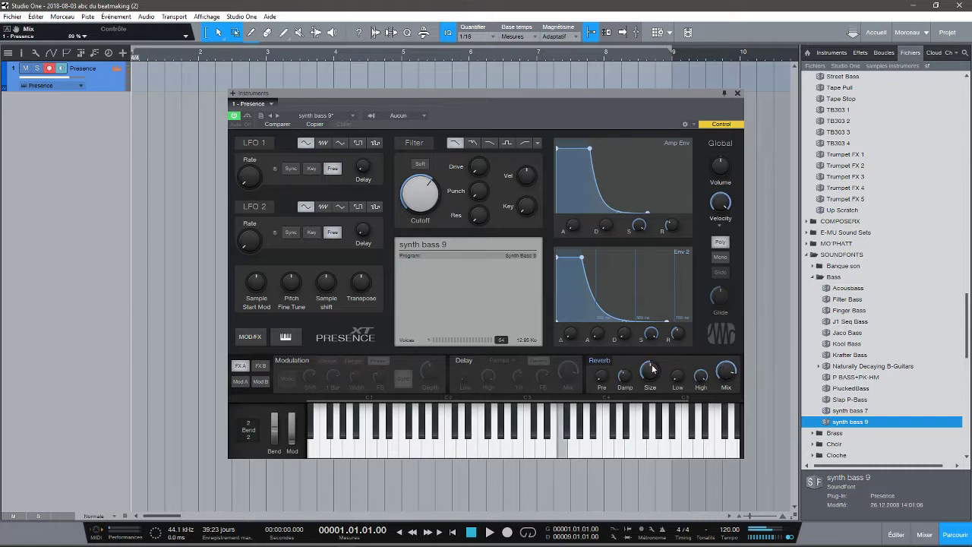
left_click_drag(651, 372, 664, 408)
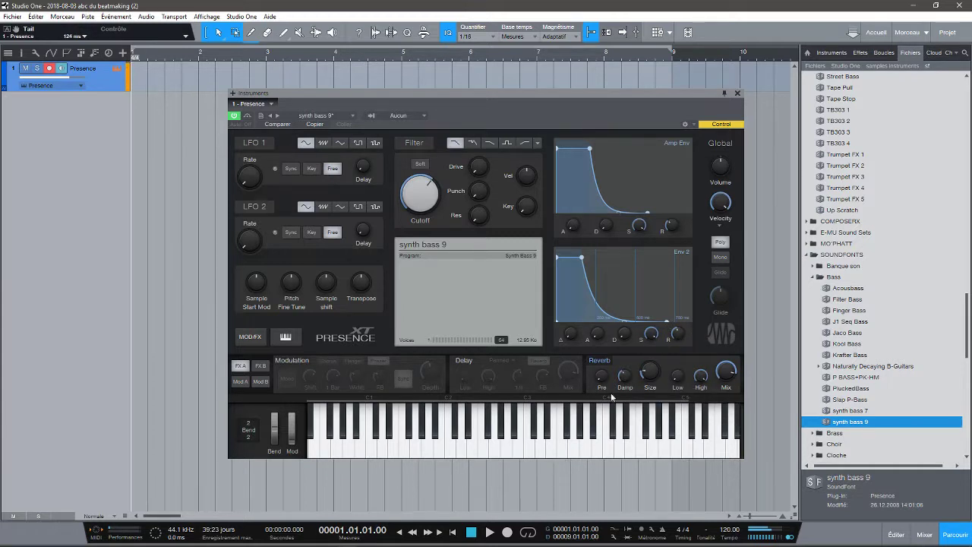
left_click_drag(601, 375, 604, 345)
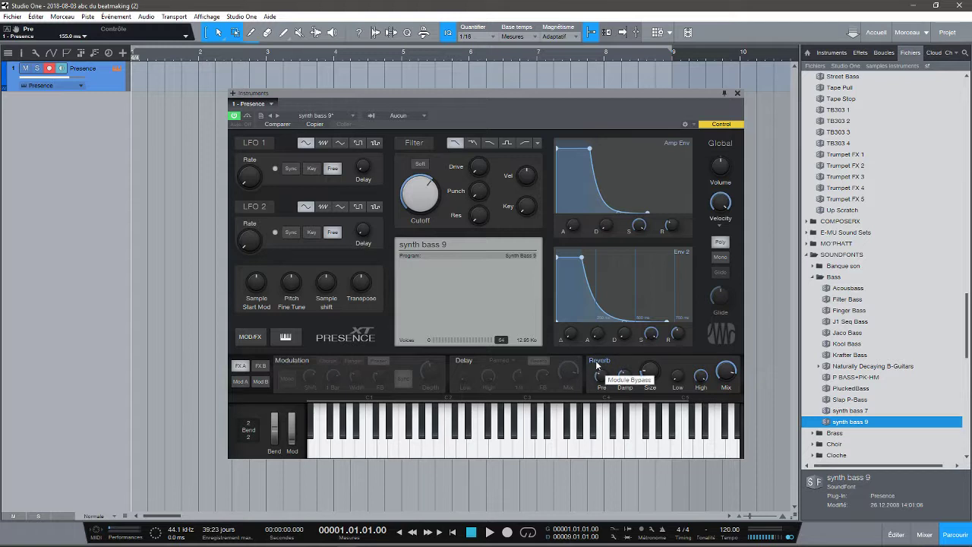
left_click(596, 363)
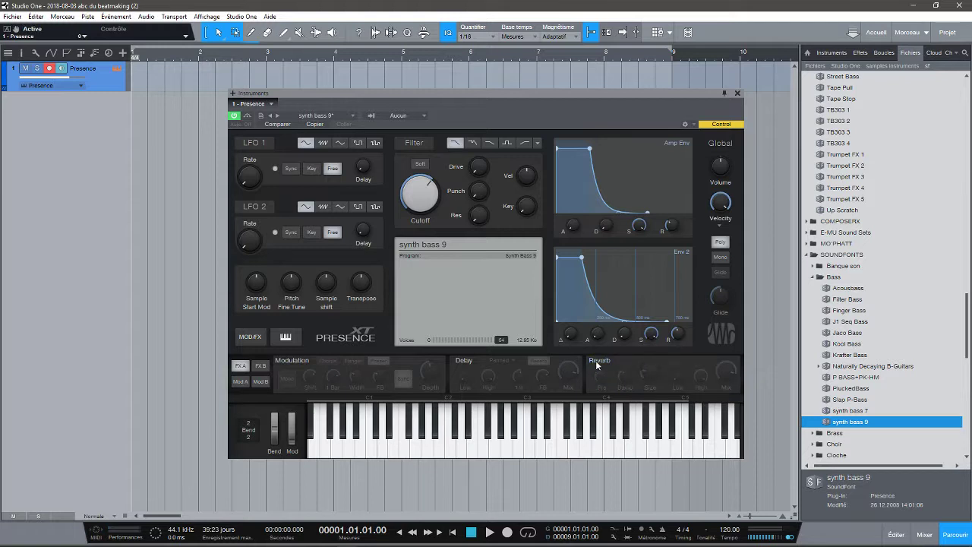
- Show the FX B effects and enable the Gater with the Clear pattern
left_click(260, 368)
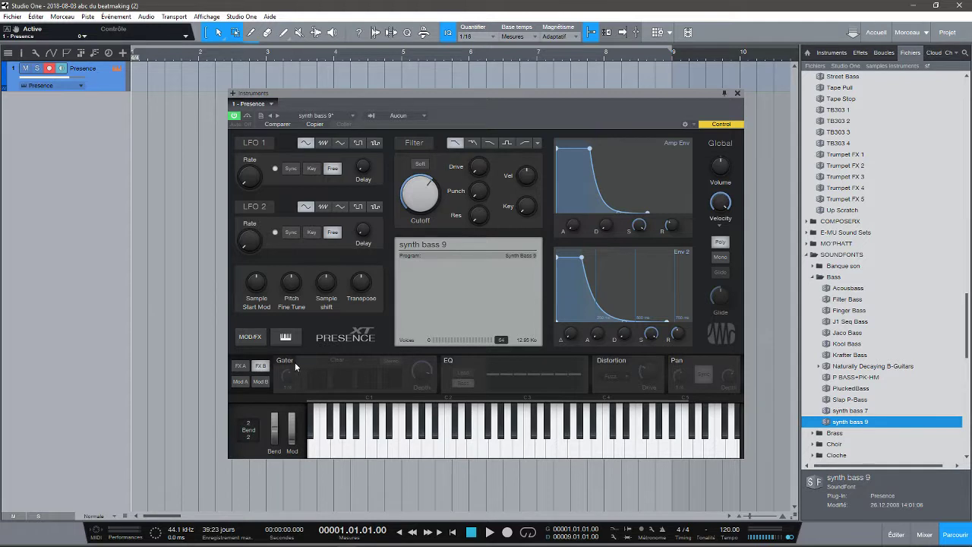
left_click(285, 359)
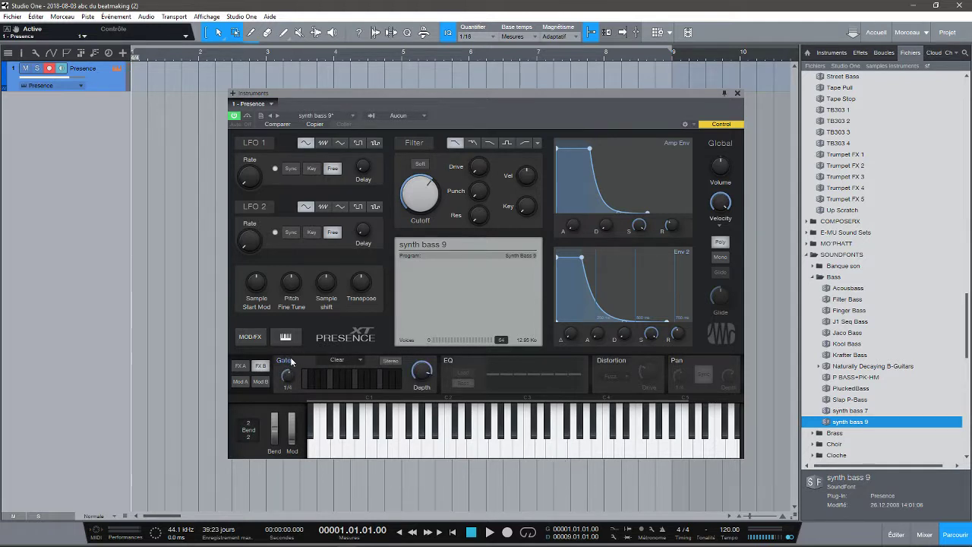
left_click(344, 360)
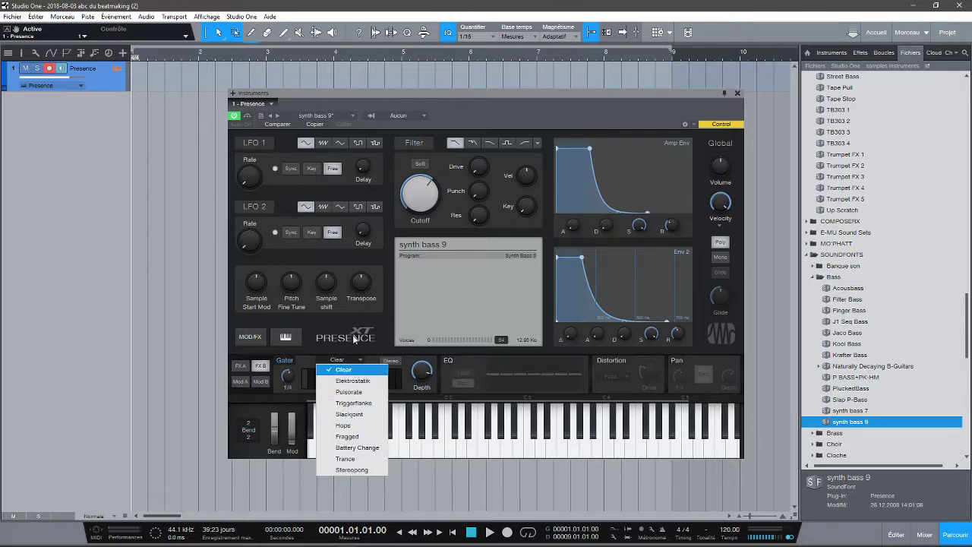
left_click(347, 370)
- Try a Gater pattern with steps 1, 4, 8, 11 and 15, and erase all its steps
left_click(307, 377)
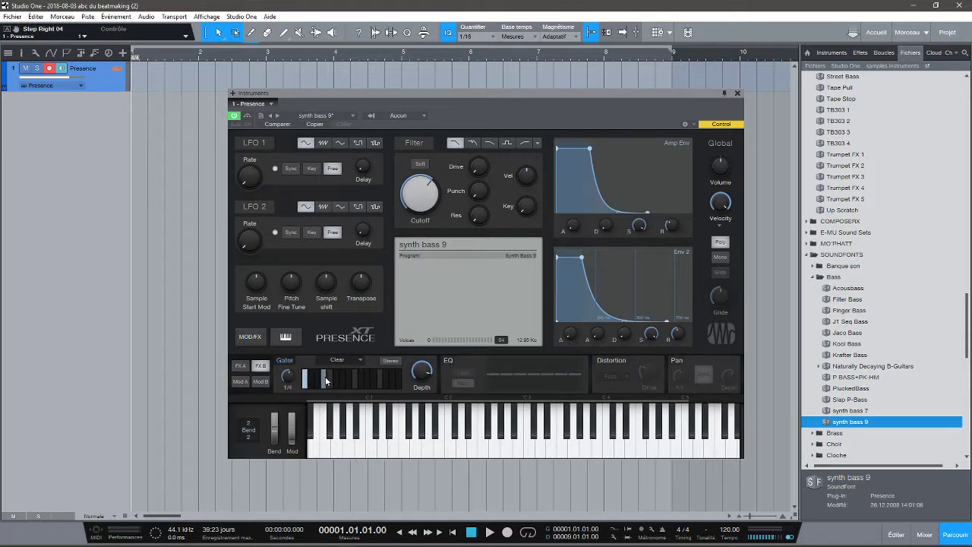
left_click(392, 378)
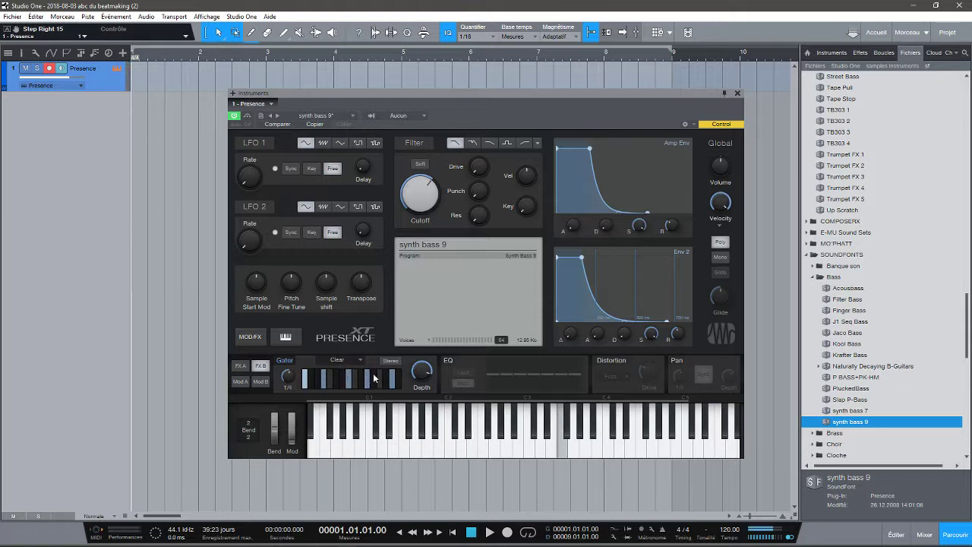
left_click_drag(392, 376, 365, 378)
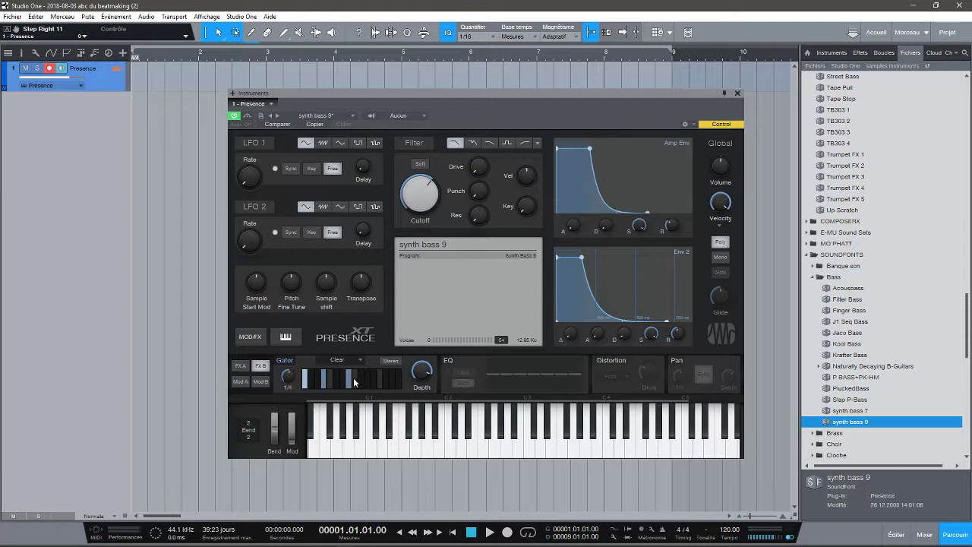
left_click(322, 380)
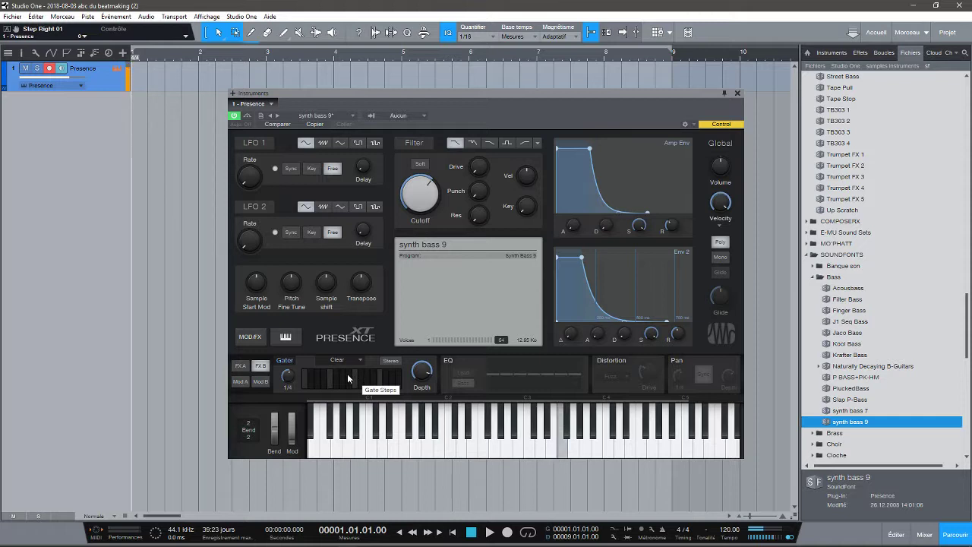
- Build a Gater pattern by activating steps 1, 4, 7, 12 and 15
left_click(304, 376)
left_click(323, 380)
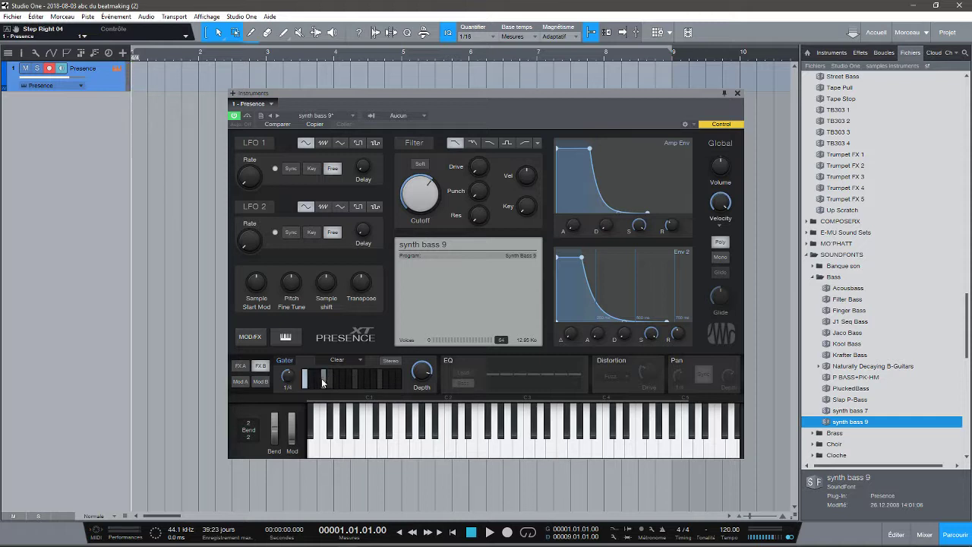
left_click(375, 377)
left_click(393, 379)
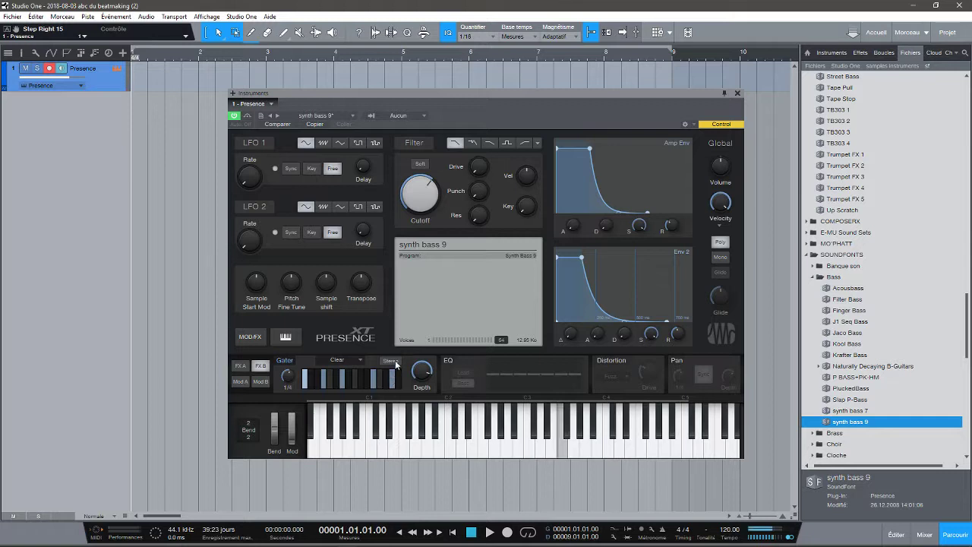
- Switch the Gater pattern to stereo and bypass the Gater
left_click(395, 362)
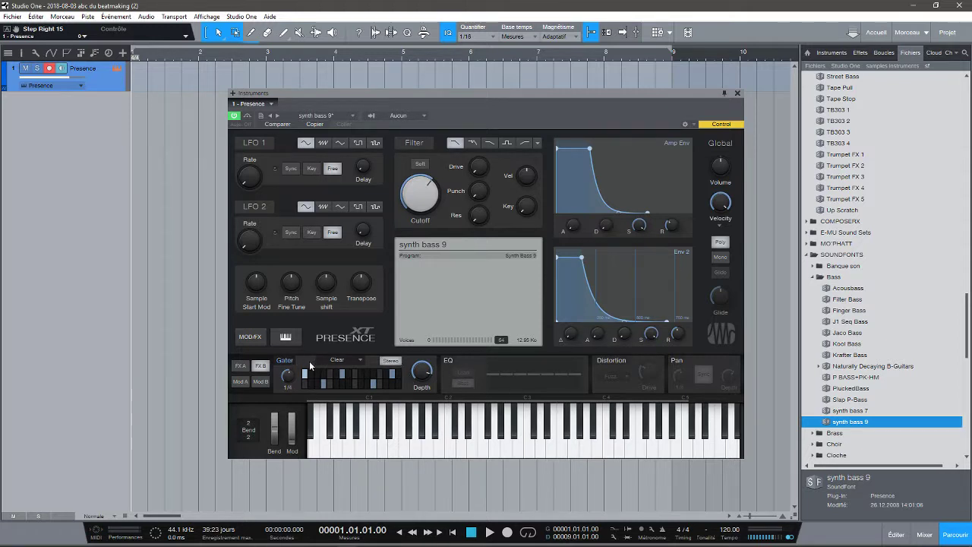
left_click(285, 360)
- Enable the EQ, boost its two lowest bands to roughly +9.5 dB and cut the three highest bands to -15 dB
left_click(449, 362)
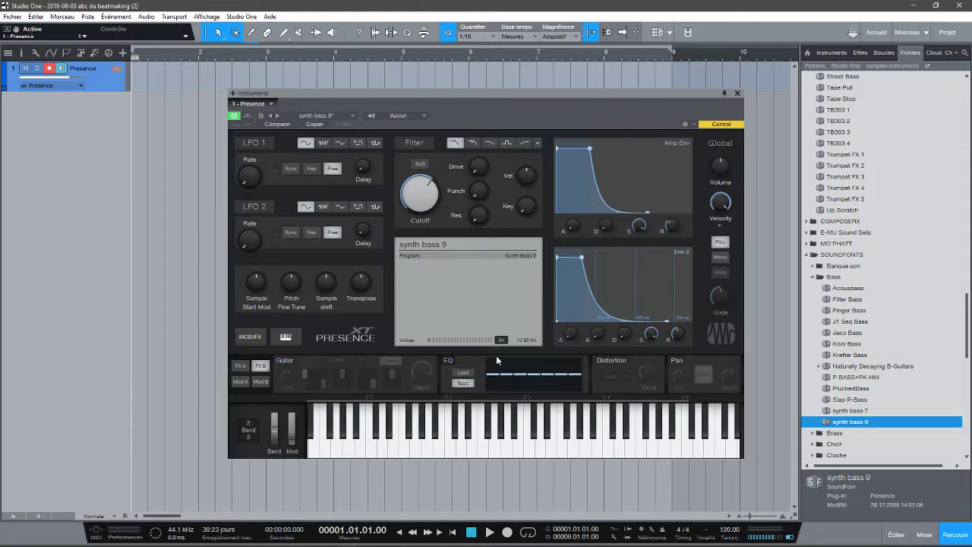
left_click_drag(493, 375, 502, 370)
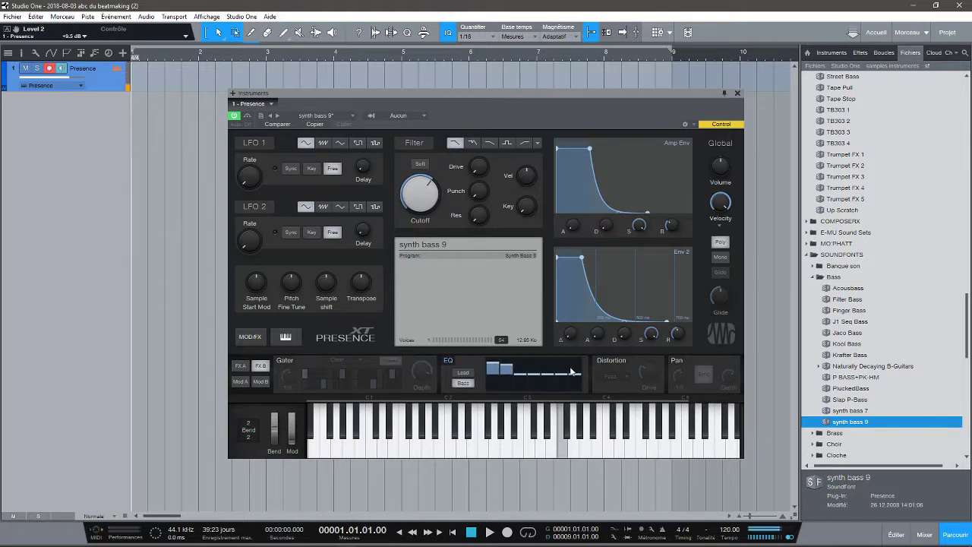
mouse_move(562, 374)
left_mouse_down()
mouse_move(581, 393)
mouse_move(549, 375)
mouse_move(556, 413)
left_mouse_up()
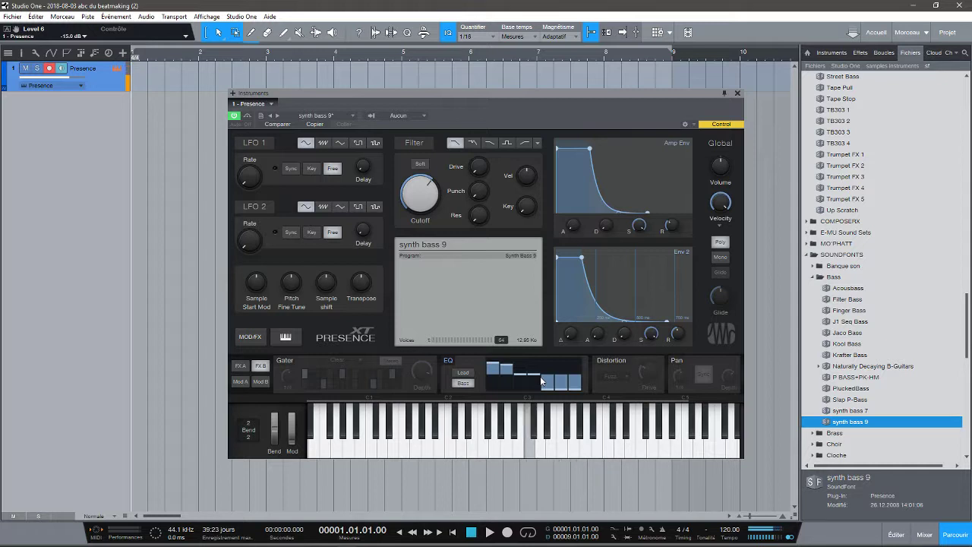
- Try the Distortion effect with more drive on the Fuzz and Transistor types, and bypass it
left_click(603, 360)
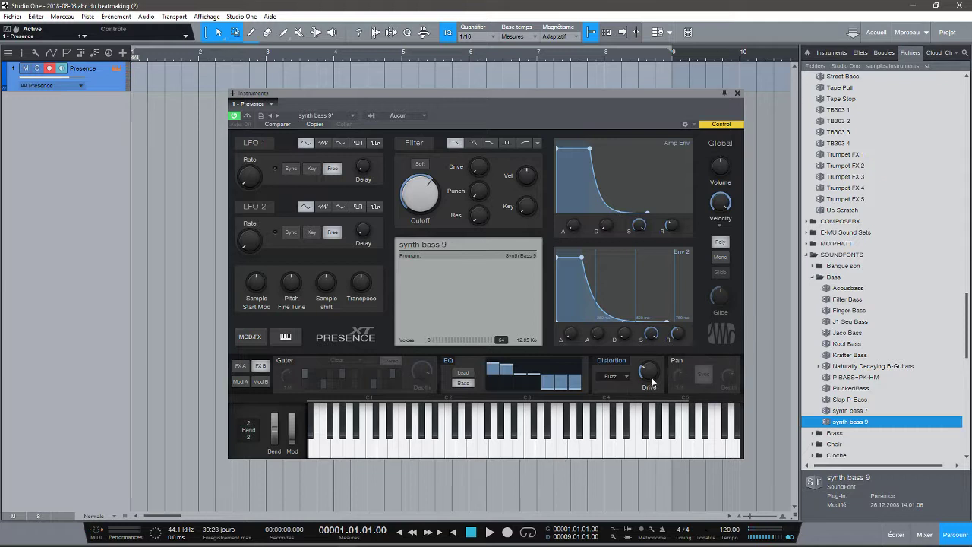
left_click_drag(650, 371, 650, 347)
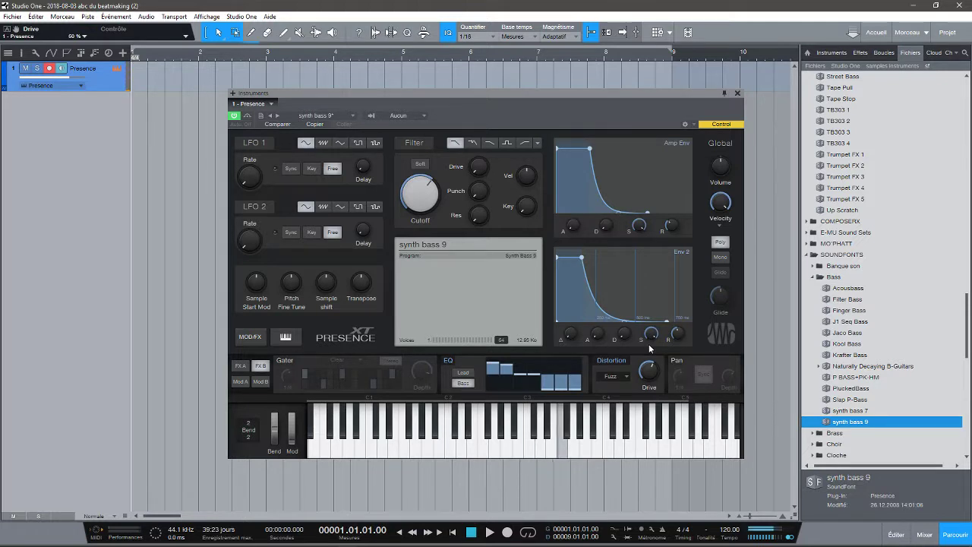
left_click(620, 377)
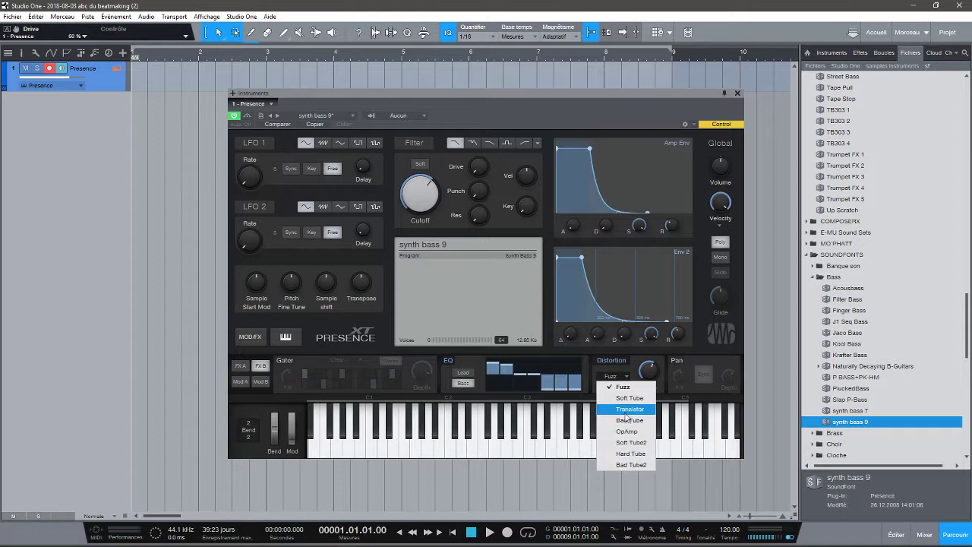
left_click(634, 409)
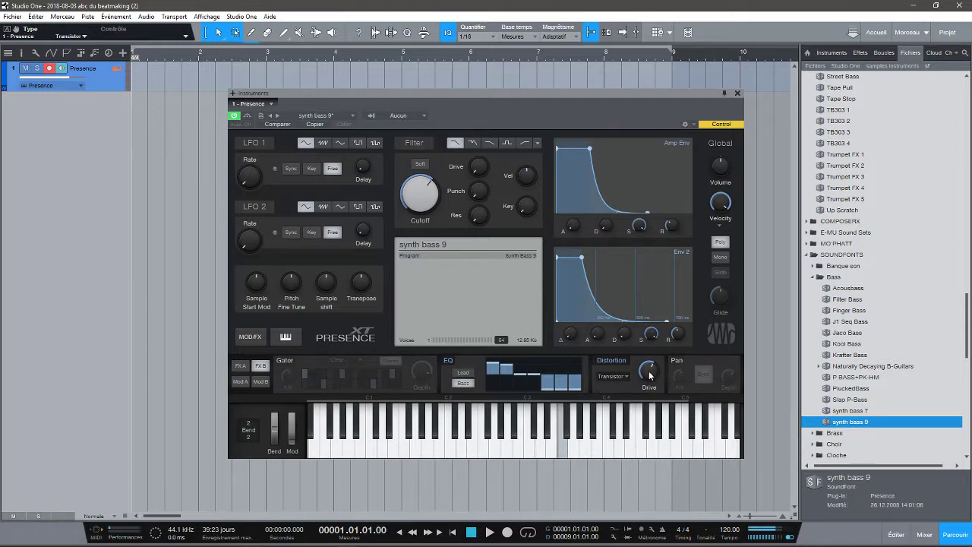
left_click_drag(649, 371, 655, 335)
left_click(612, 361)
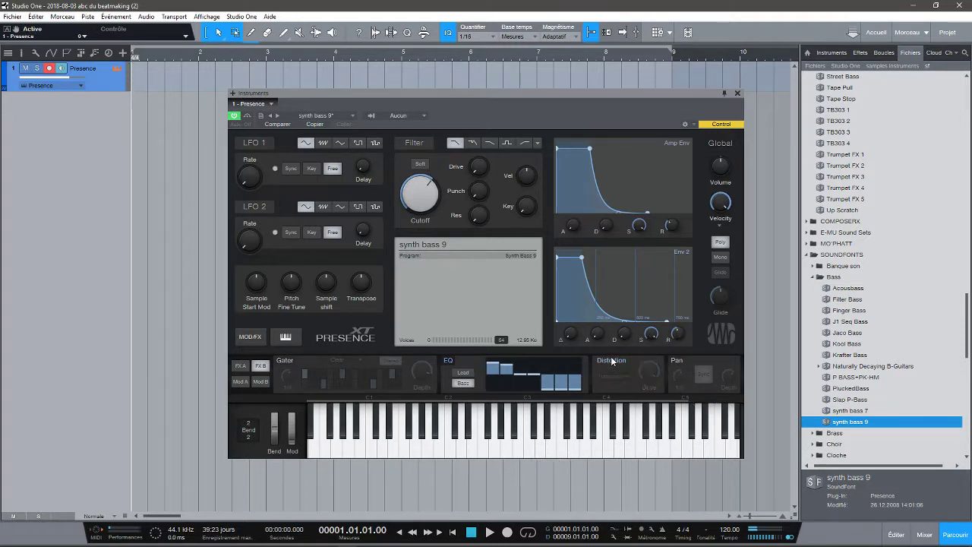
- Enable the Pan effect, lower its speed and sync it to the tempo at 1/4
left_click(677, 362)
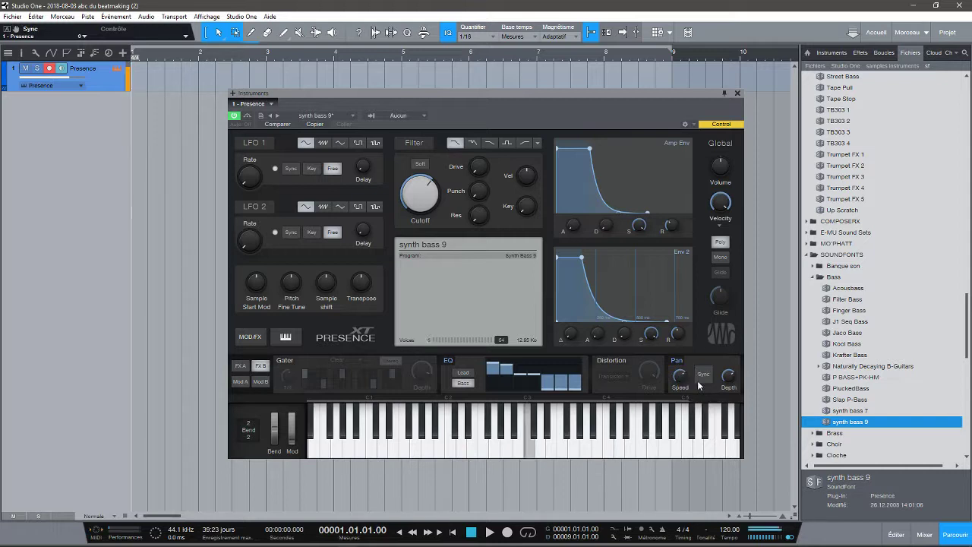
left_click_drag(680, 380, 678, 448)
left_click(705, 377)
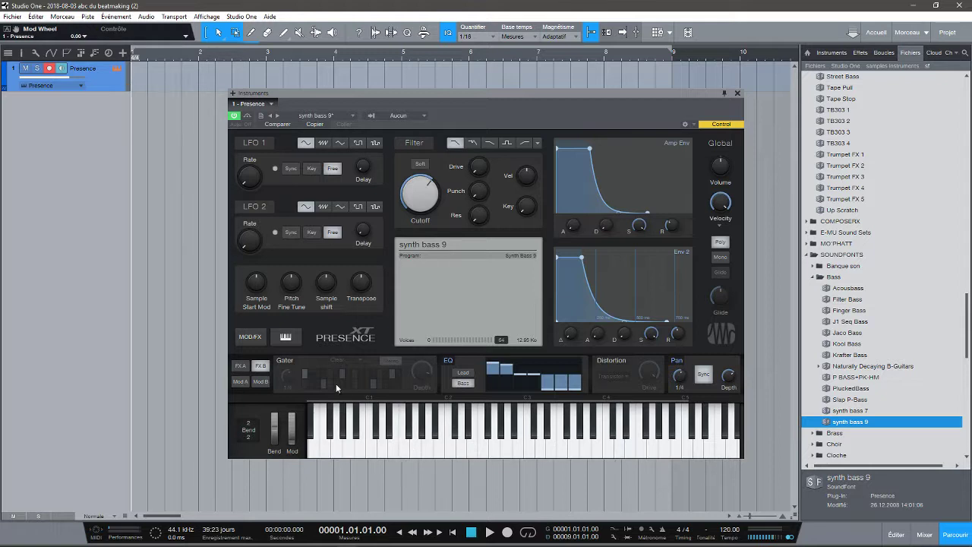
- Assign LFO 1 as the source of slot 1 in Mod A and raise the LFO 1 rate to about 2.01 Hz
left_click(241, 383)
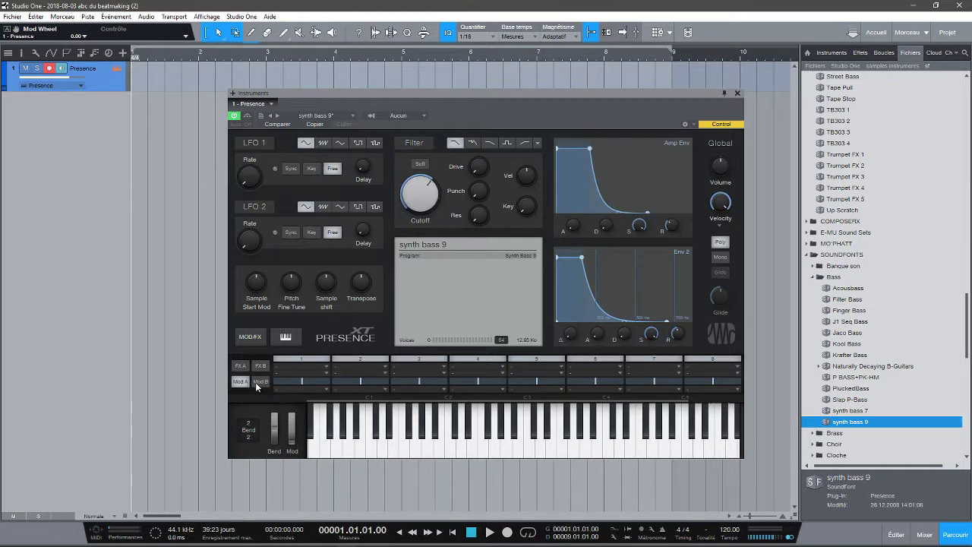
left_click(287, 365)
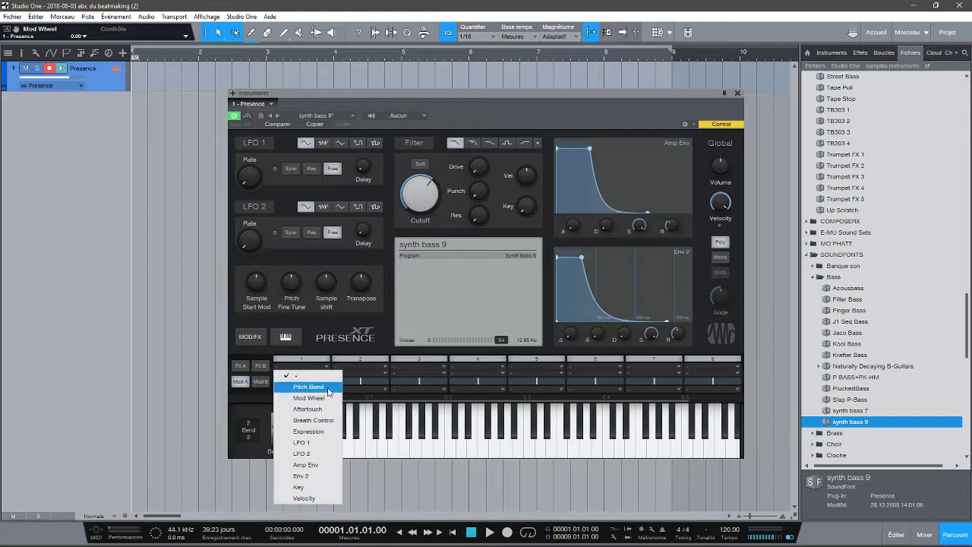
left_click(323, 446)
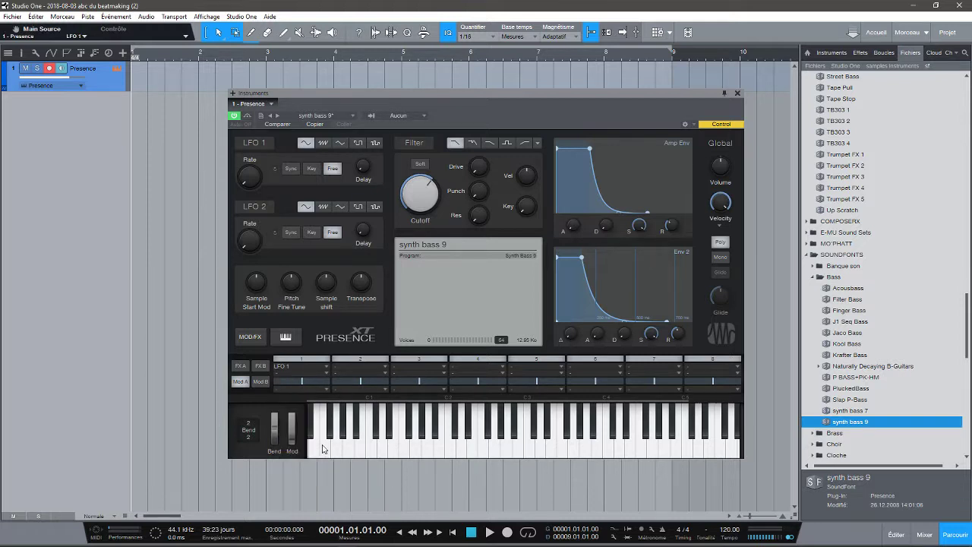
left_click(265, 145)
left_click(265, 145)
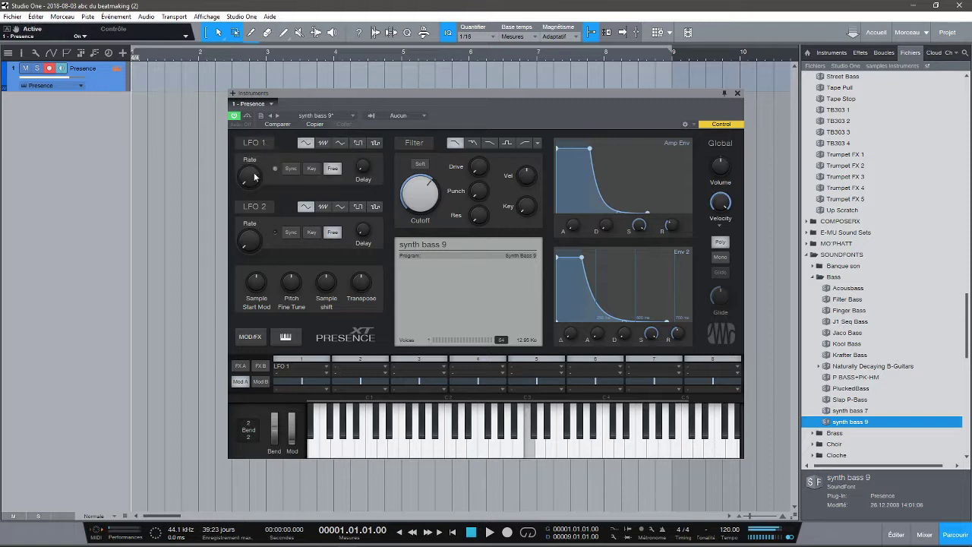
left_click_drag(254, 178, 255, 133)
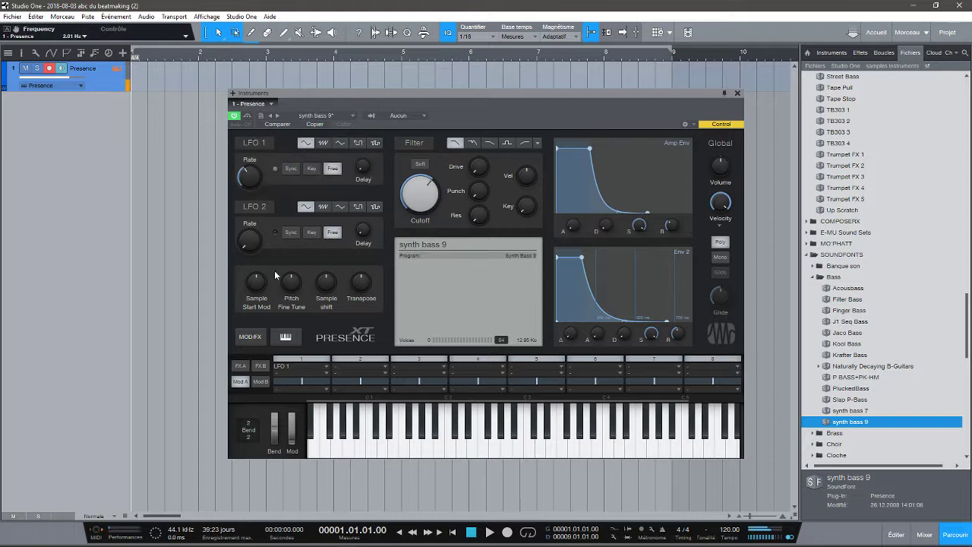
- Set the target of modulation slot 1 to Filter - Cutoff with an amount of 70%
left_click(314, 391)
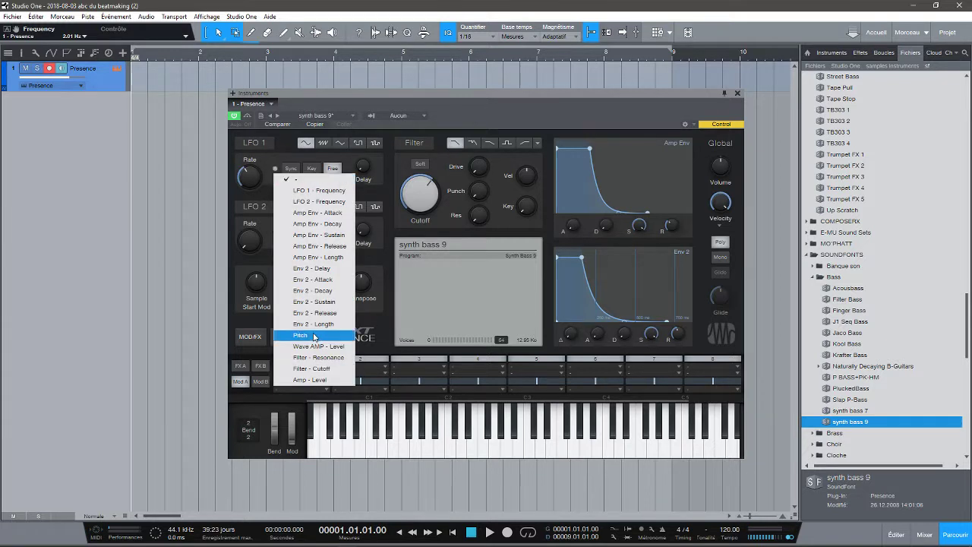
left_click(320, 369)
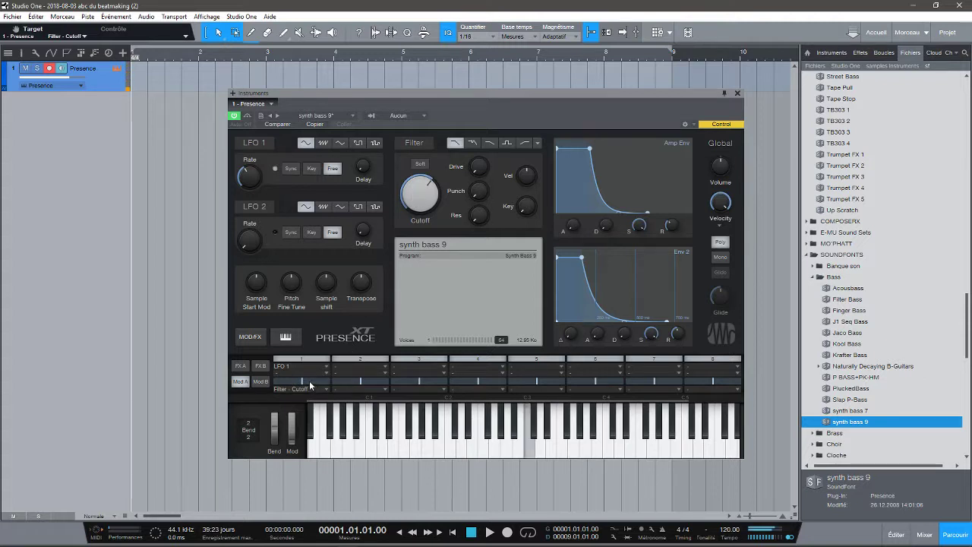
mouse_move(306, 379)
left_mouse_down()
mouse_move(329, 382)
mouse_move(317, 382)
left_mouse_up()
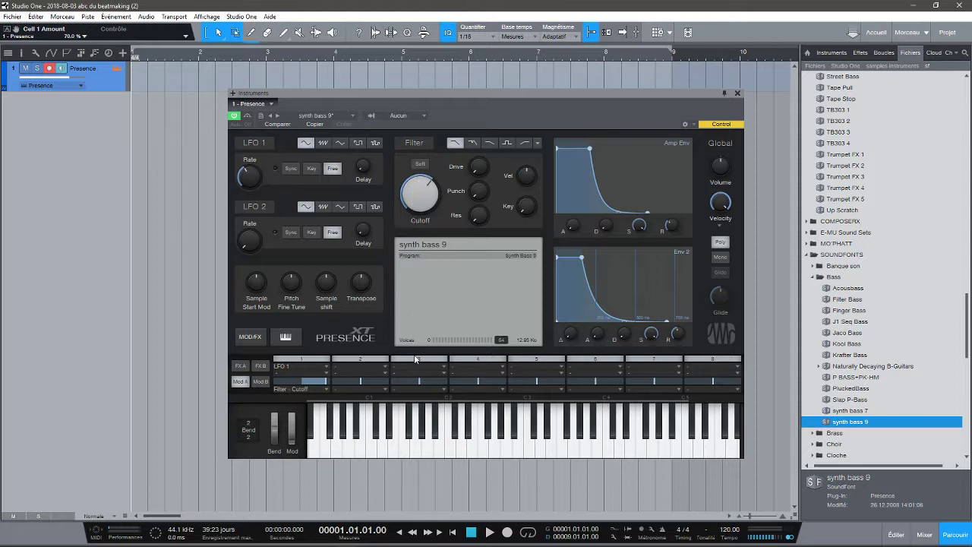
- Route LFO 2 to Filter - Resonance in modulation slot 2 with an amount of 100%
left_click(384, 370)
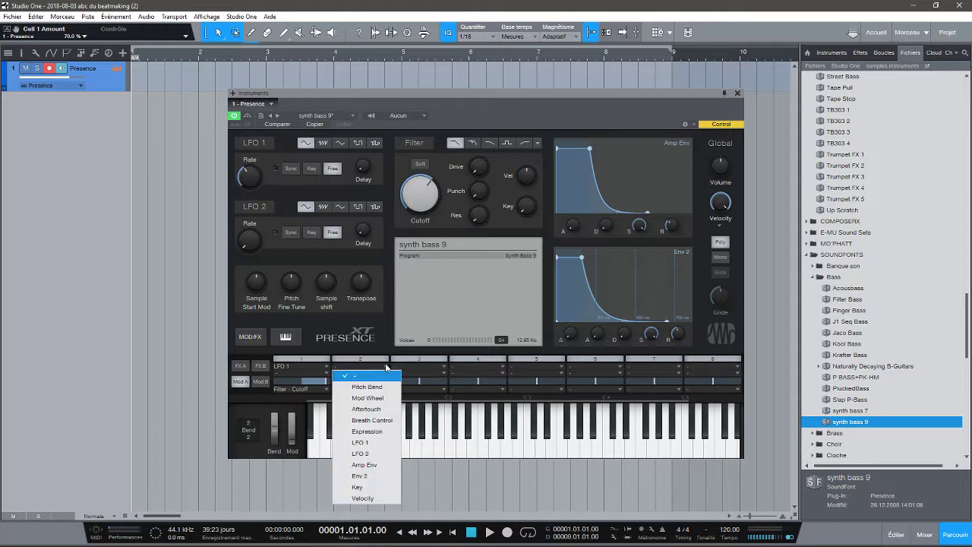
left_click(370, 458)
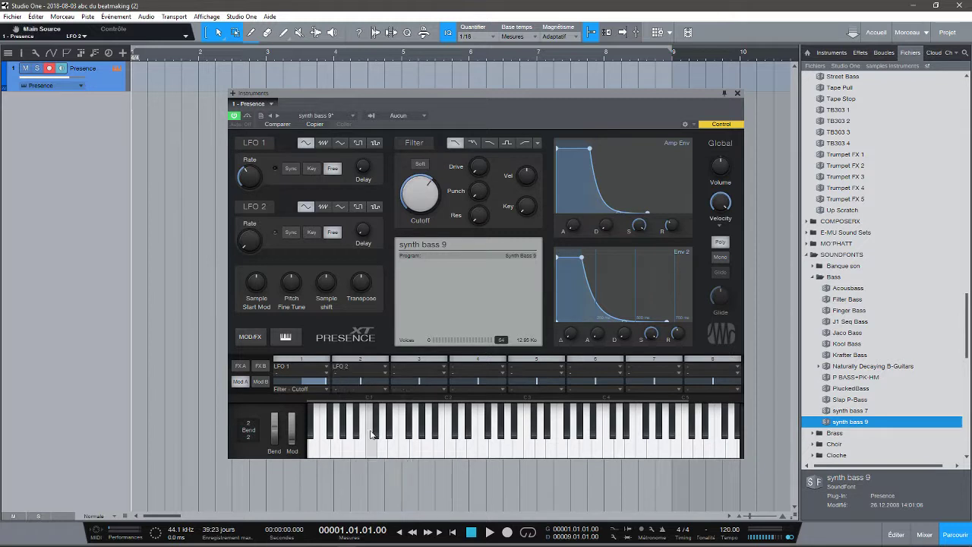
left_click(380, 387)
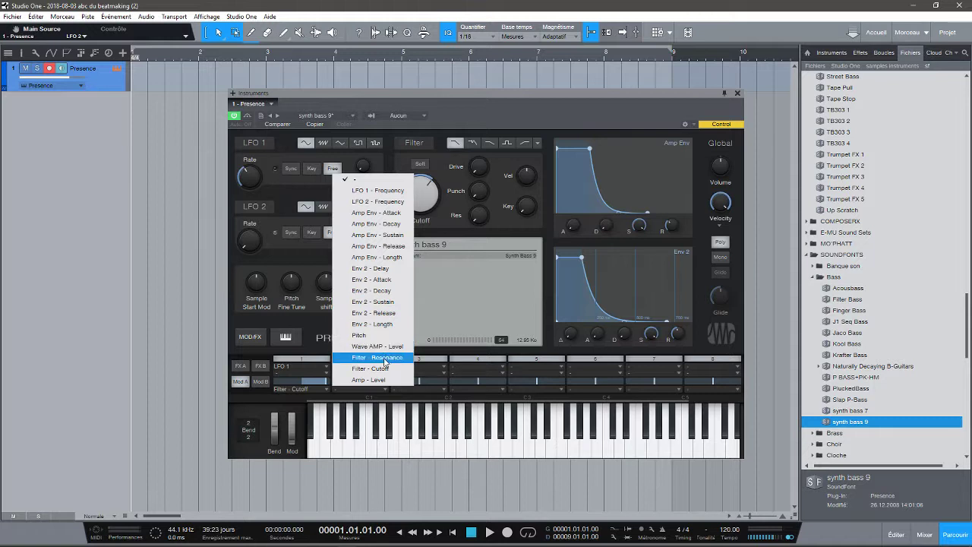
left_click(387, 358)
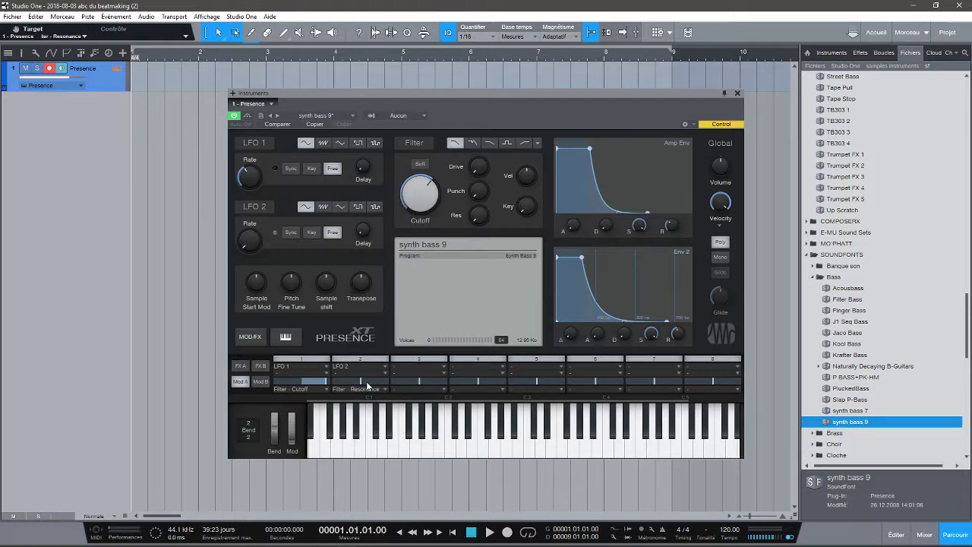
left_click_drag(366, 382, 395, 387)
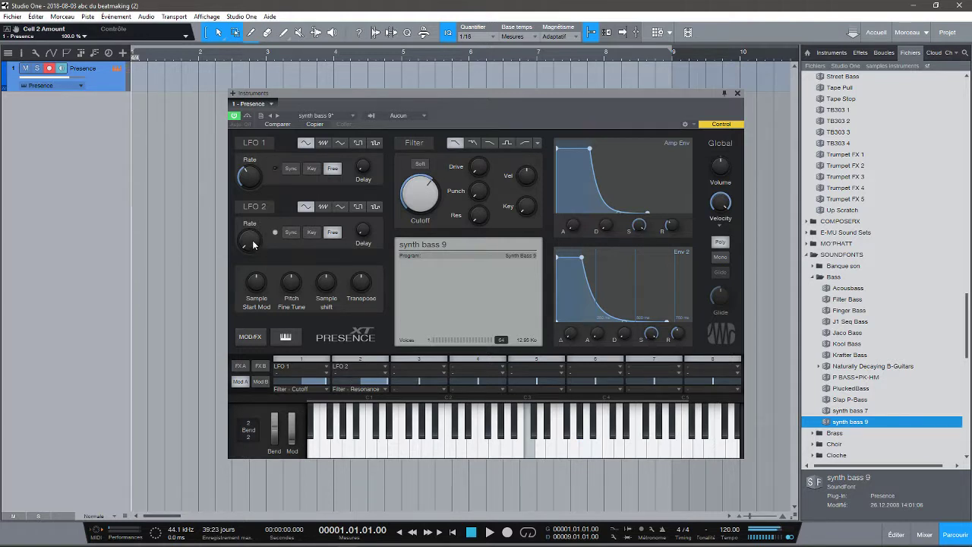
- Sync both LFOs to the tempo, with LFO 2 at 1/64 D and LFO 1 at 1/2 D
left_click(294, 231)
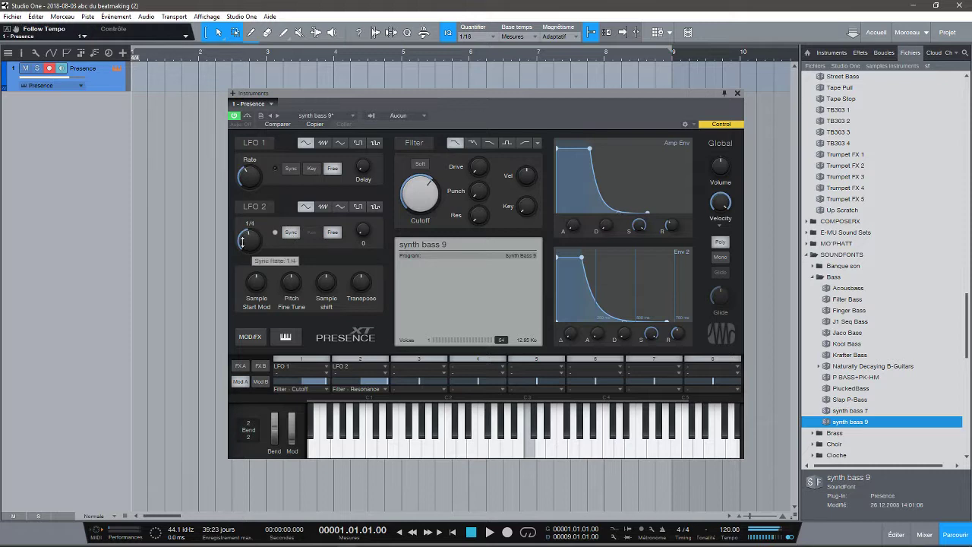
left_click_drag(243, 237, 230, 190)
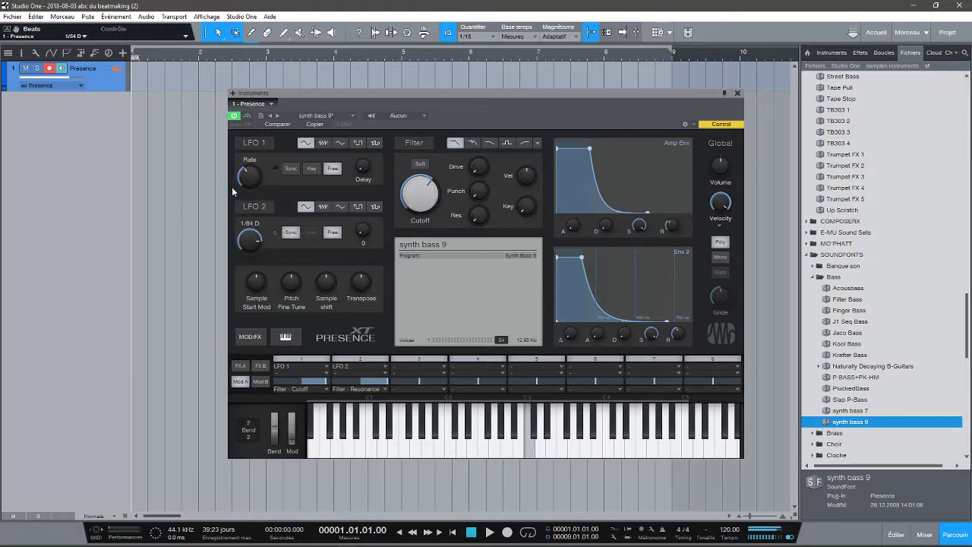
left_click(291, 168)
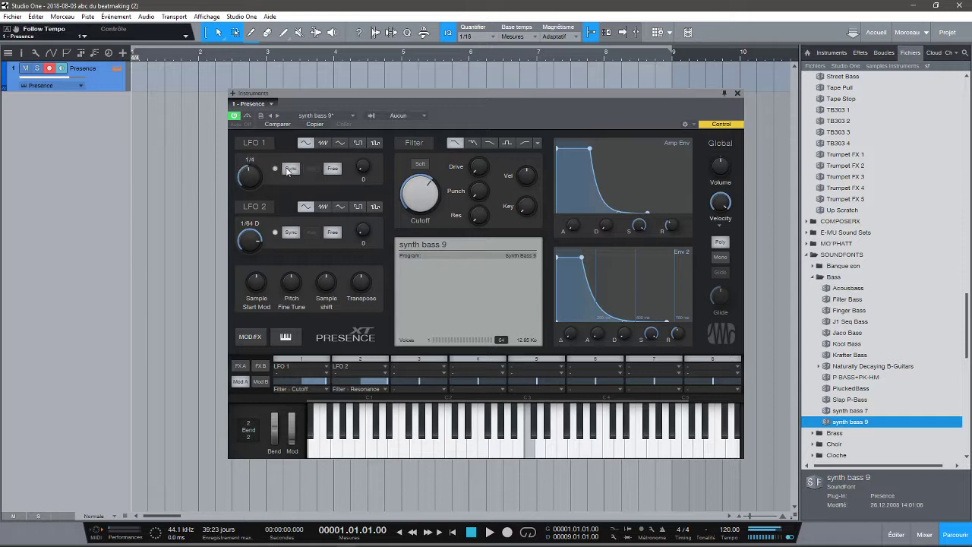
mouse_move(249, 177)
left_mouse_down()
mouse_move(243, 146)
mouse_move(241, 188)
left_mouse_up()
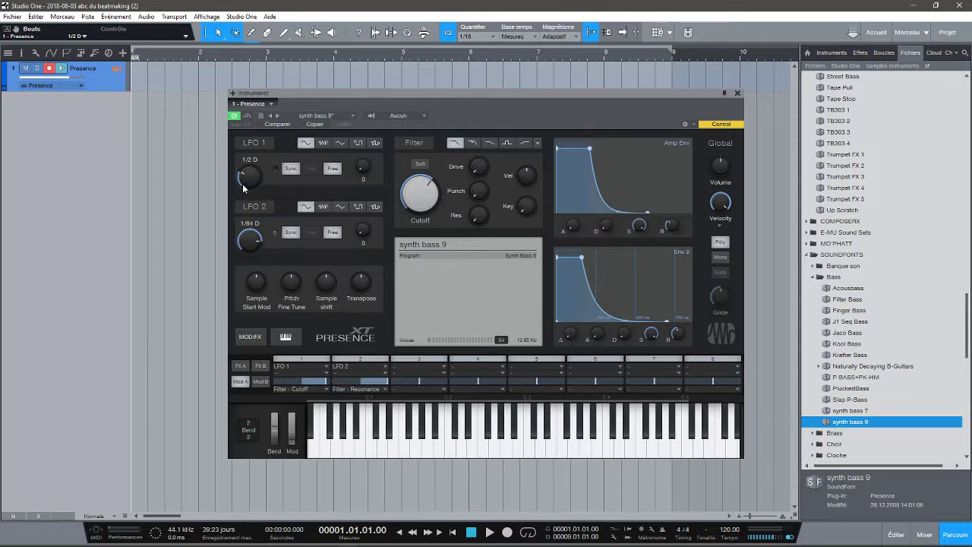
left_click(622, 410)
- Show the Mod B modulation slots
left_click(255, 382)
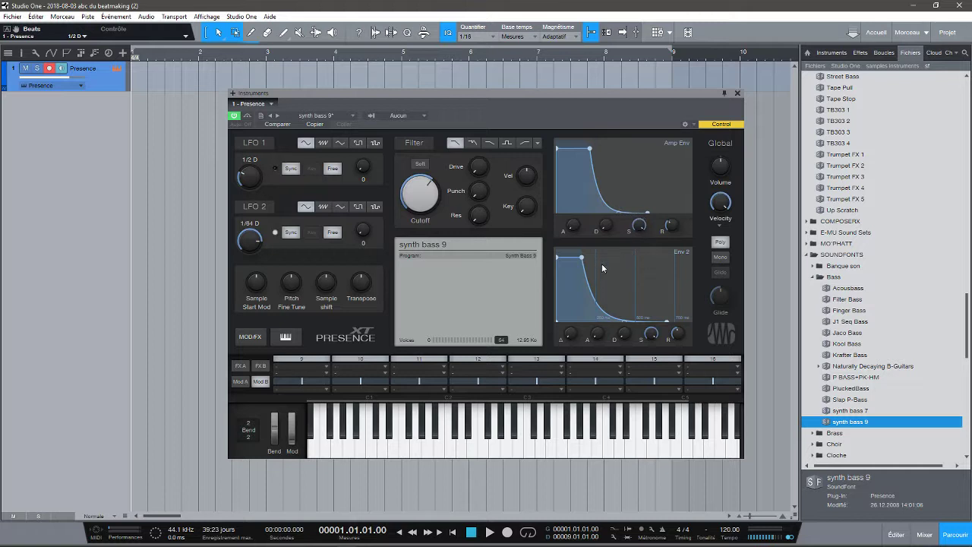
left_click_drag(585, 257, 586, 256)
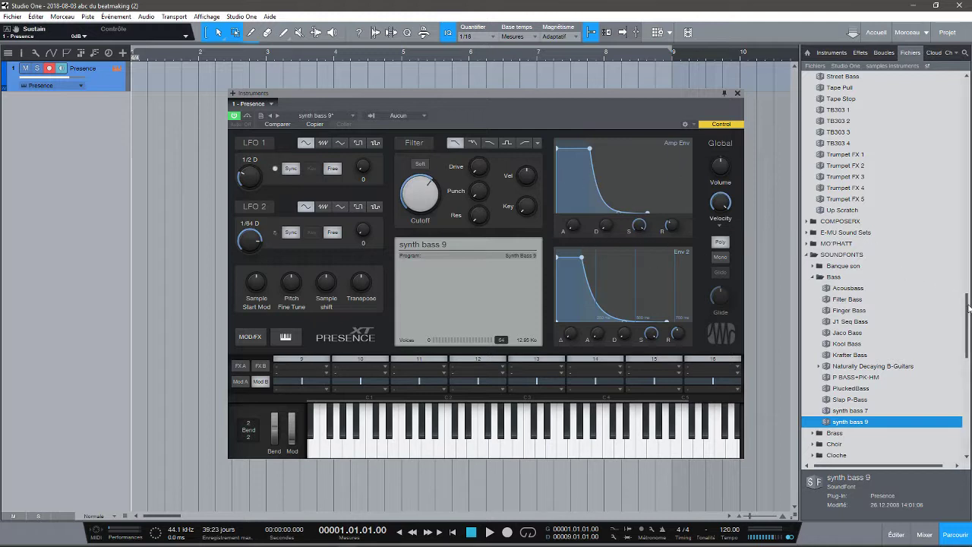
- Load the Guitar_Studio FG460s II Pro Guitar Pack soundfont into Presence, and replace it with HipHopKeyz1
scroll(881, 306, "down", 15)
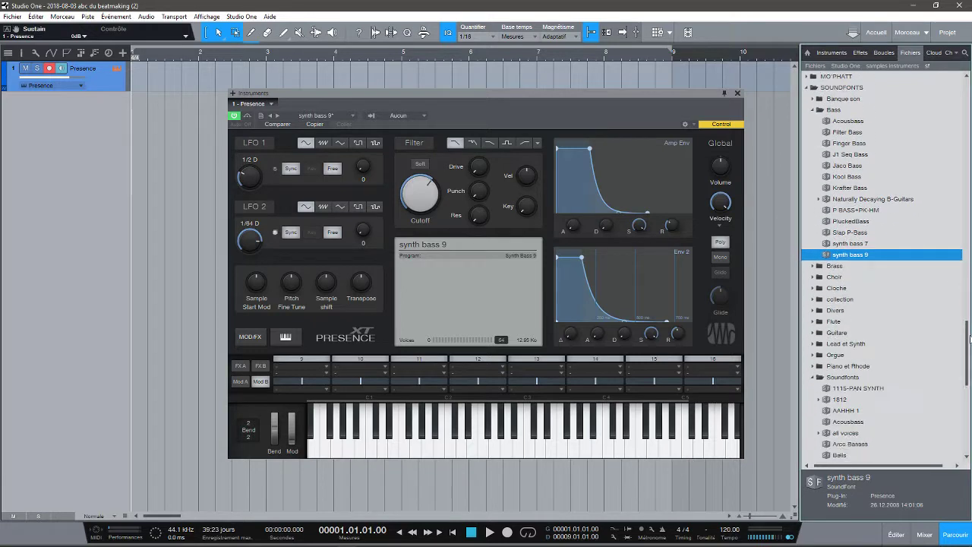
scroll(881, 307, "down", 1)
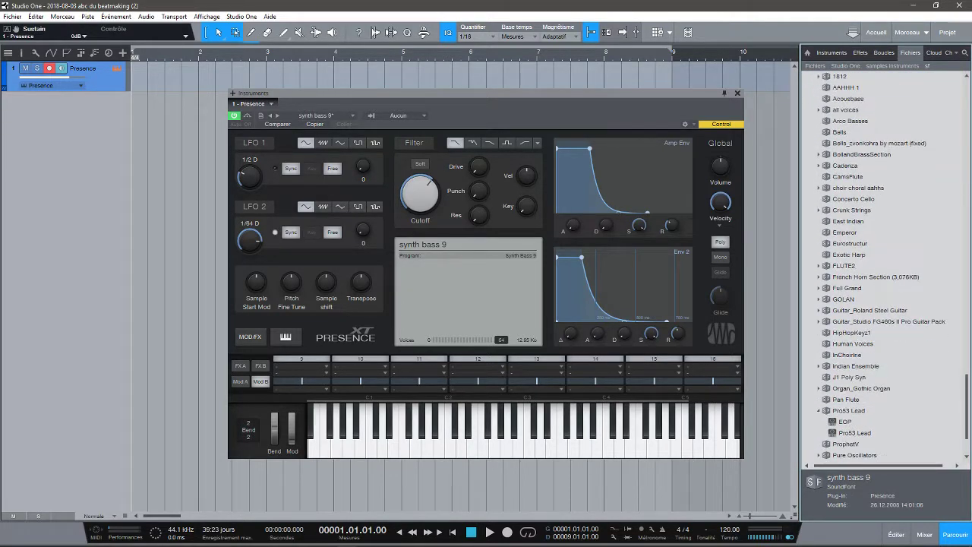
left_click_drag(889, 321, 443, 284)
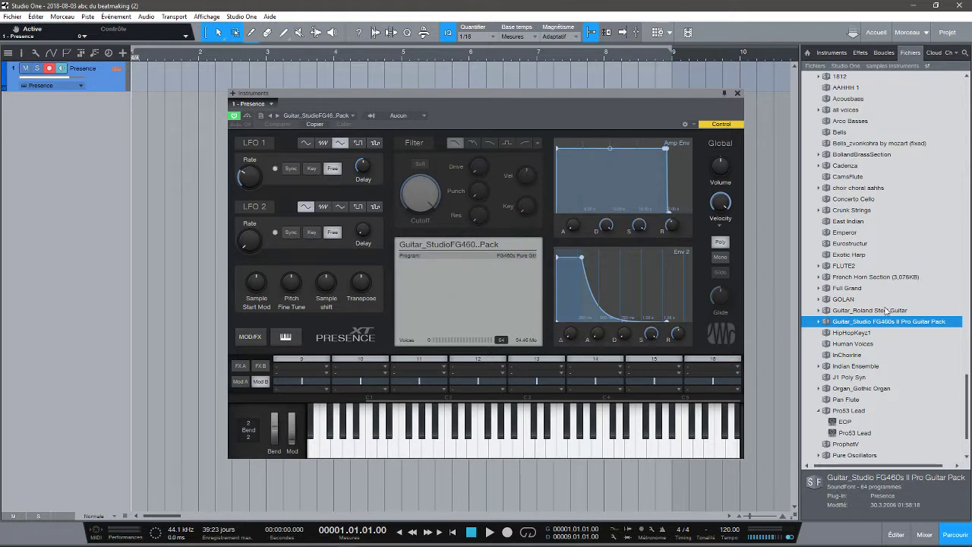
left_click_drag(849, 337, 445, 279)
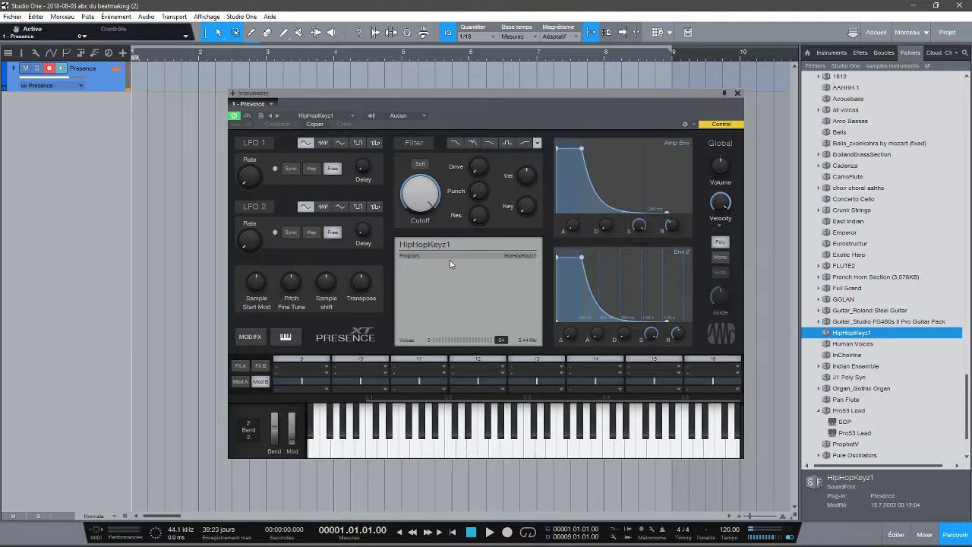
- Load the PowerSynth1 preset from the Crunk Strings soundfont into Presence
left_click(819, 210)
left_click_drag(854, 221, 445, 285)
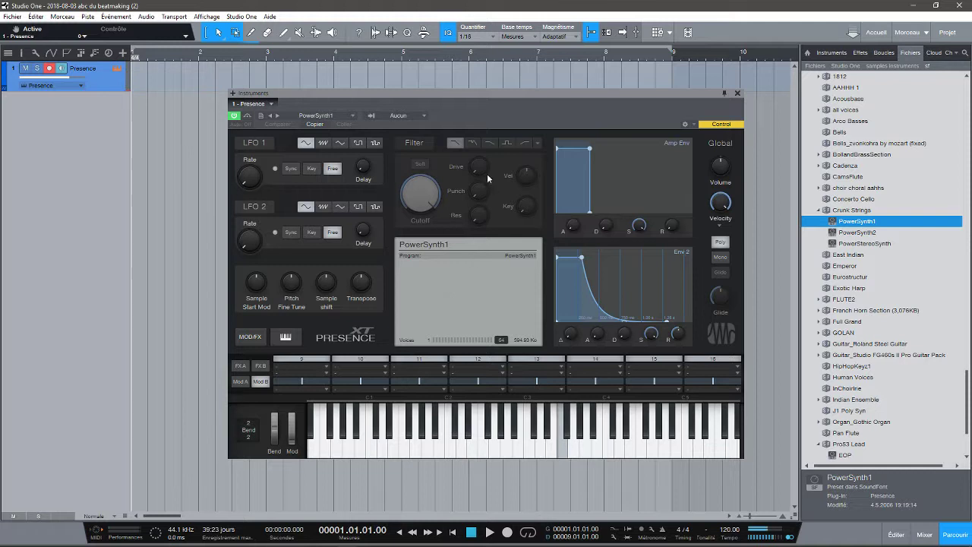
- Enable the Presence filter, lower its cutoff and set the drive to 30.0 %
left_click(417, 143)
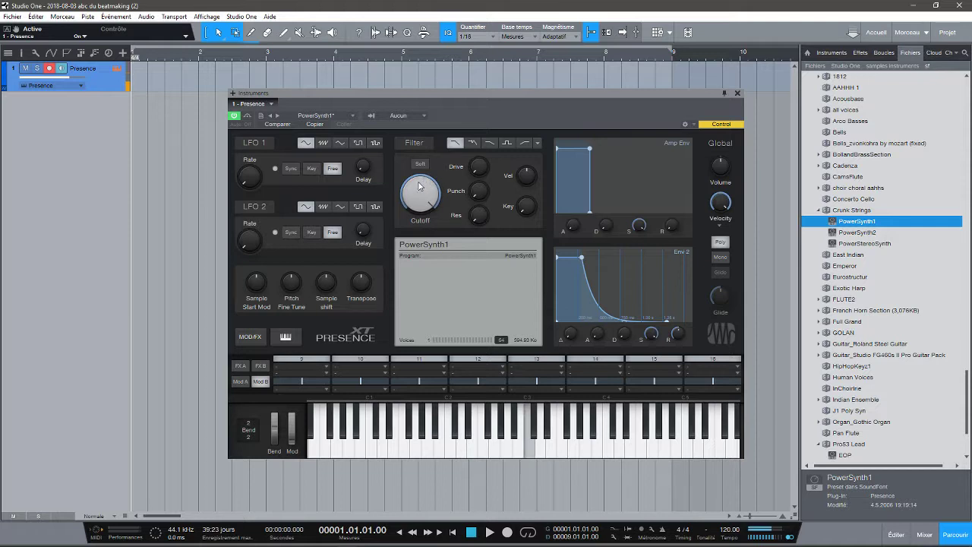
left_click_drag(420, 188, 417, 208)
left_click_drag(479, 172, 477, 126)
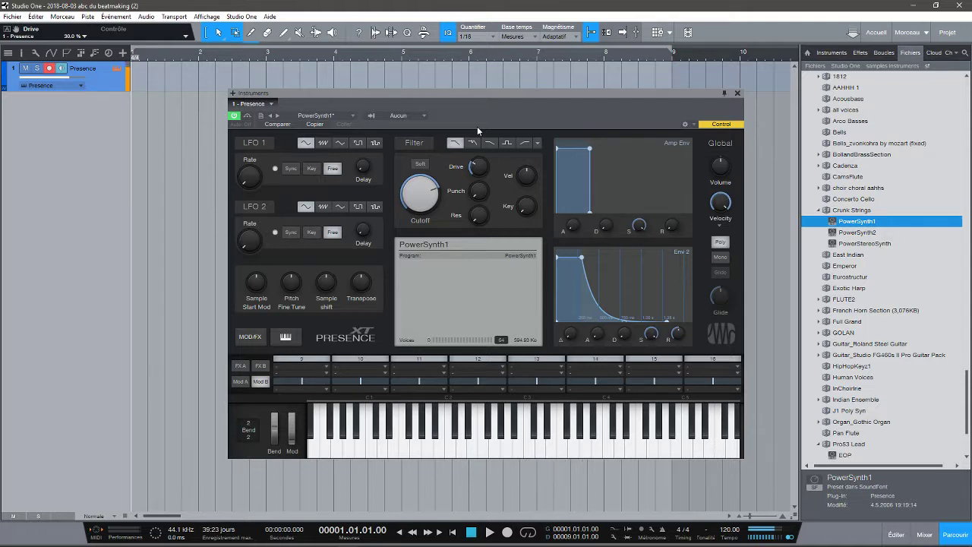
- Enable the Gator effect, activate several steps in its pattern and set its beats to 1/2
left_click(240, 367)
left_click(260, 368)
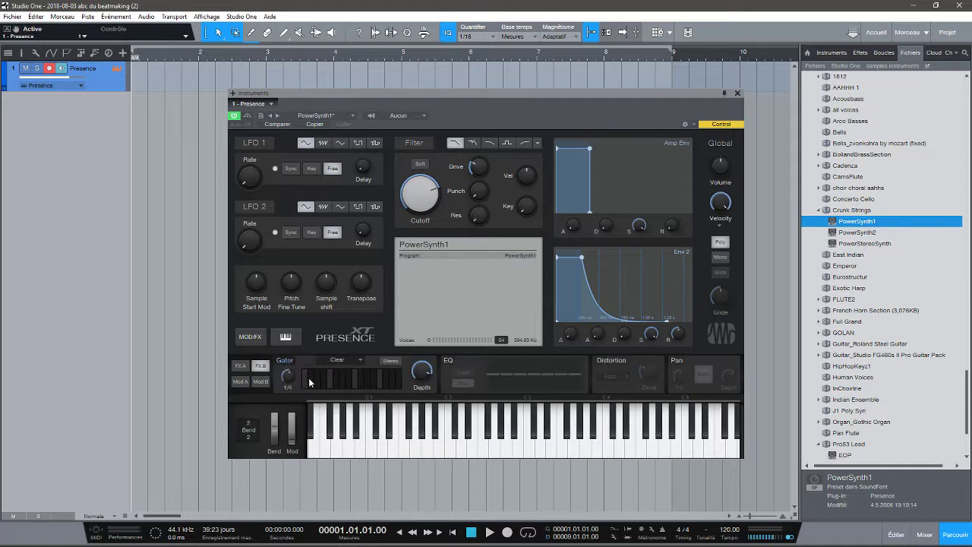
left_click(305, 380)
left_click(318, 379)
left_click(328, 380)
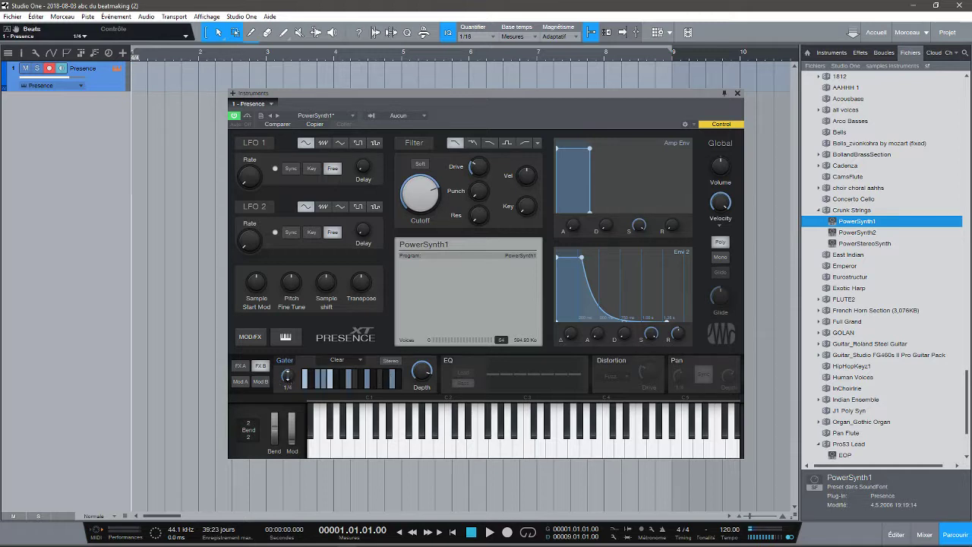
mouse_move(288, 375)
left_mouse_down()
mouse_move(288, 393)
mouse_move(293, 355)
mouse_move(288, 384)
left_mouse_up()
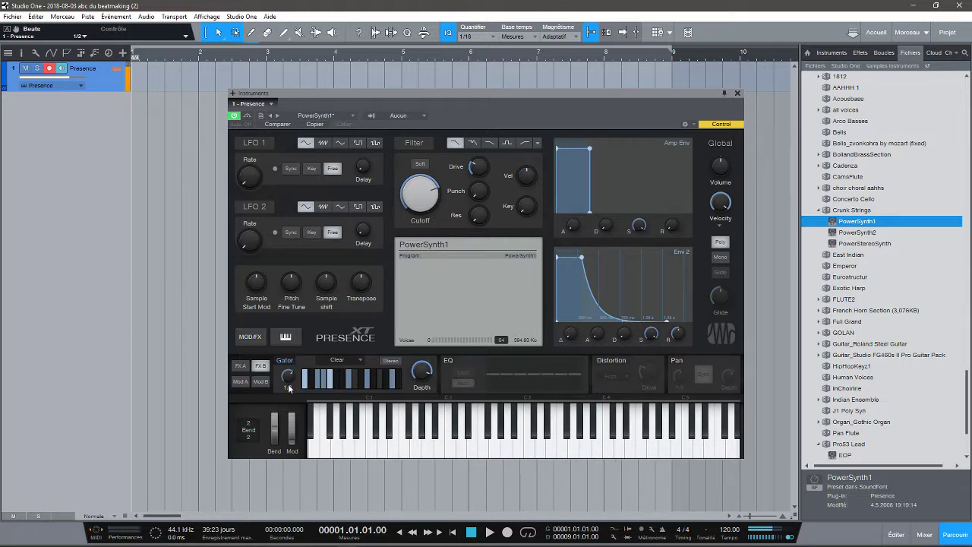
- Load the East Indian soundfont into Presence and enable its delay with the Panned ping-pong type
left_click(241, 366)
left_click(468, 360)
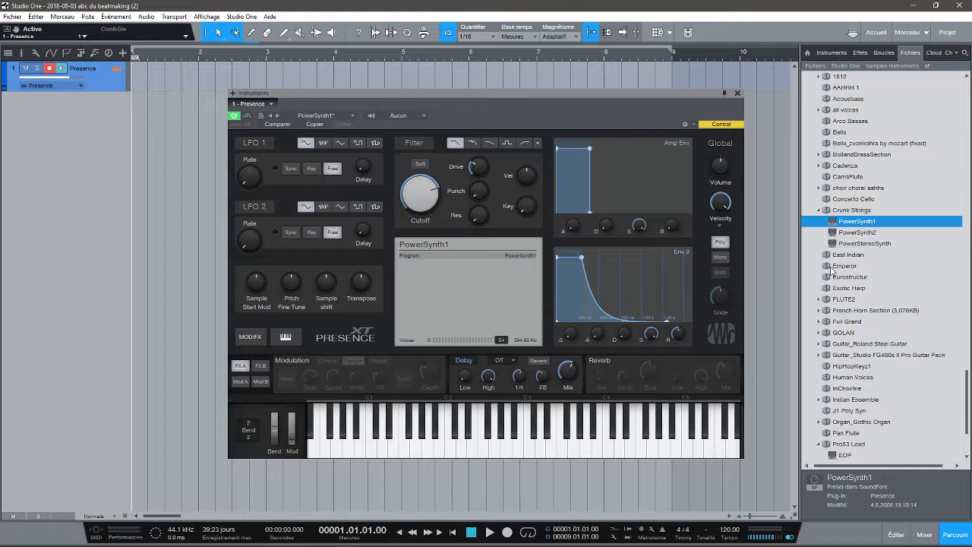
left_click_drag(823, 256, 435, 272)
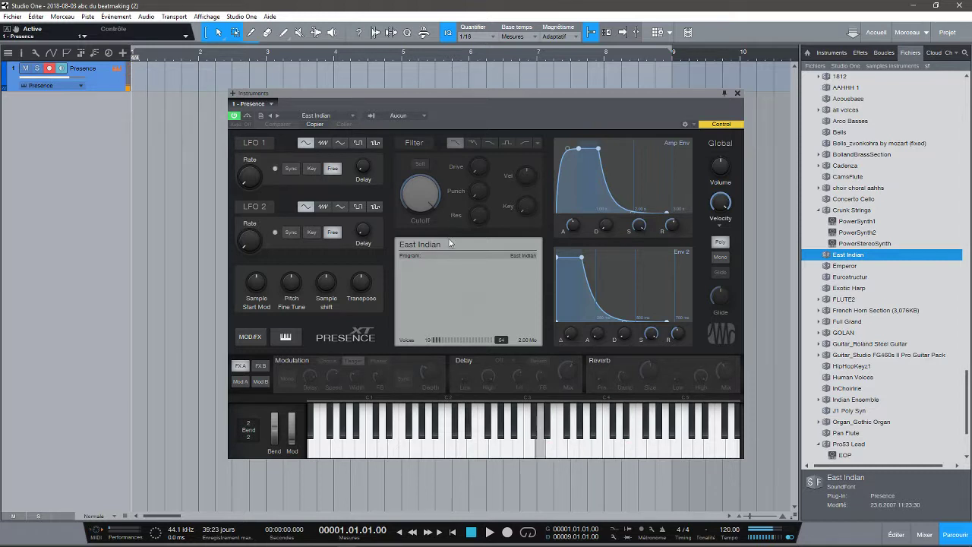
left_click(464, 360)
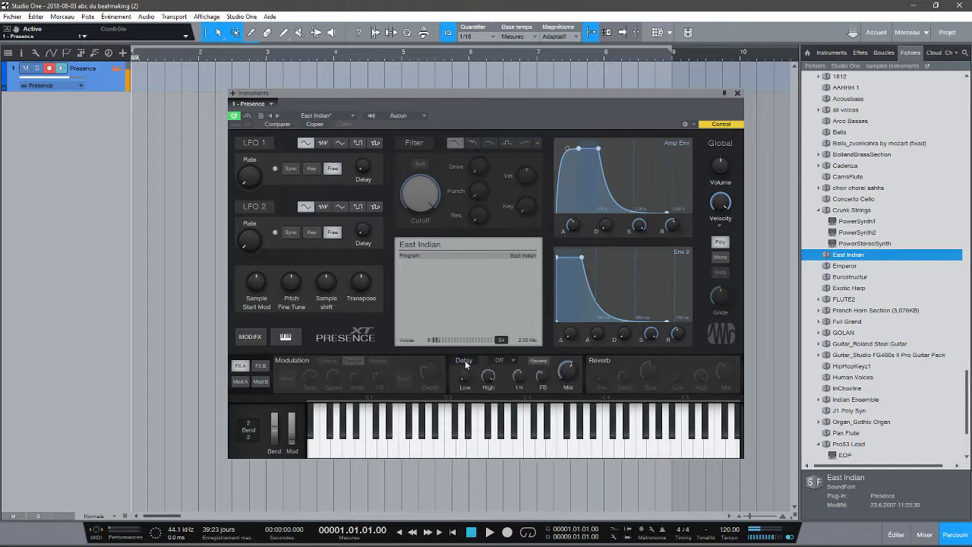
left_click(507, 362)
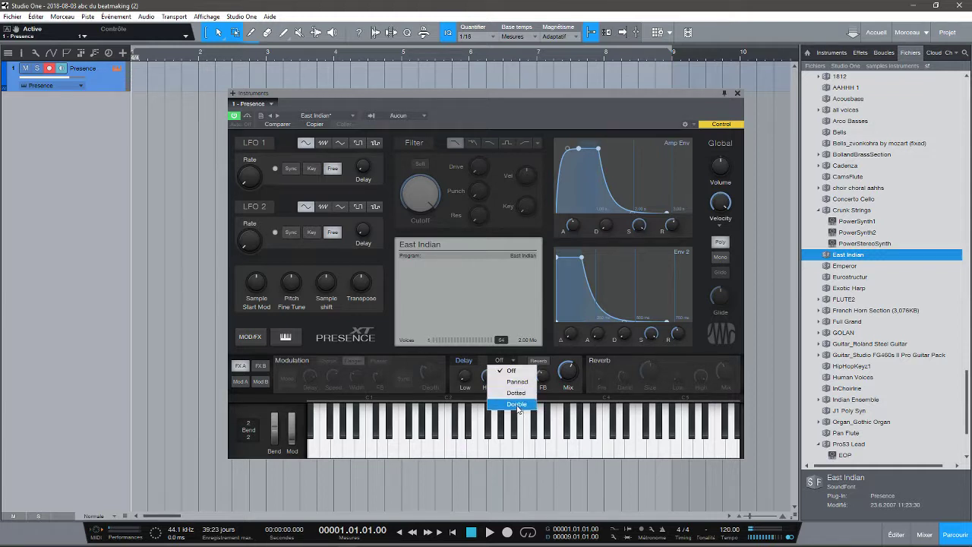
left_click(518, 383)
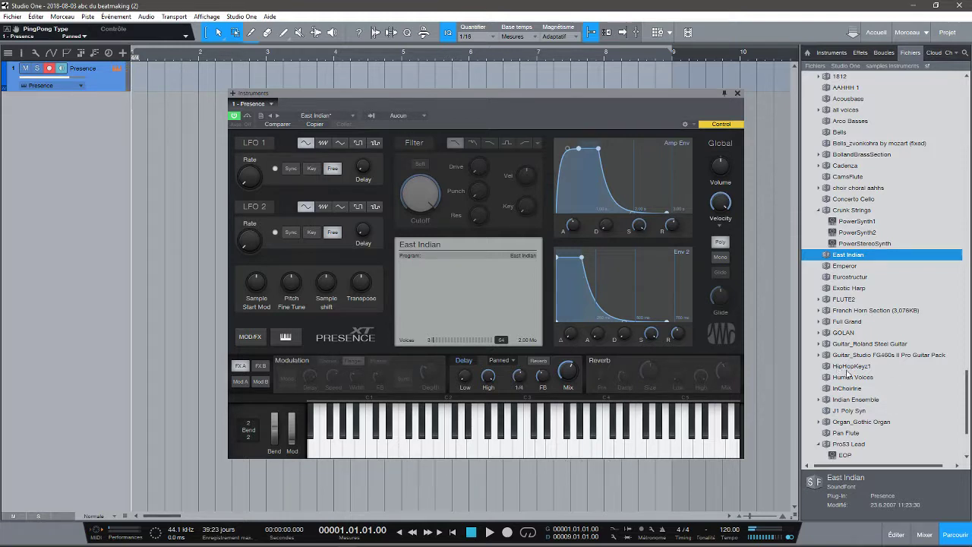
- Load the Kit 1 soundfont into Presence and dismiss the video notification
left_click_drag(968, 403, 916, 208)
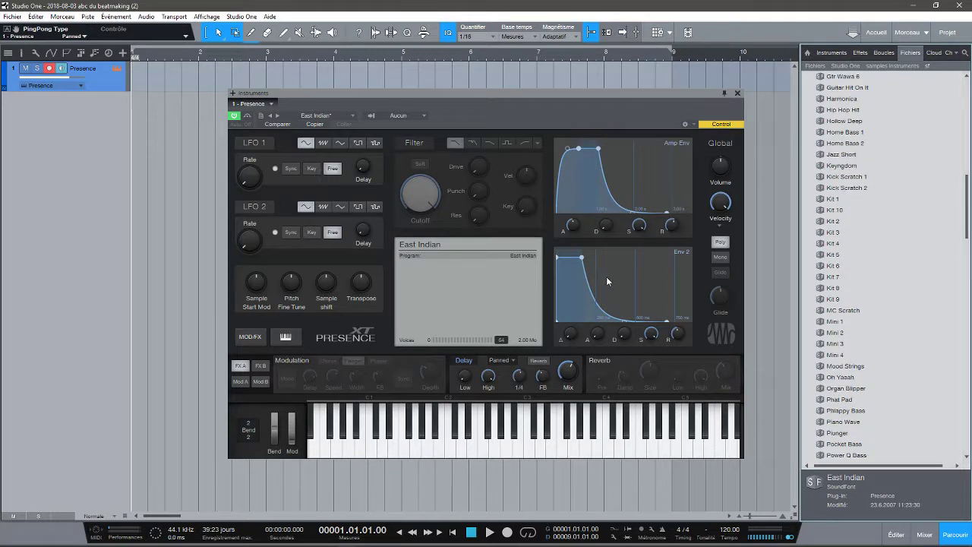
left_click_drag(833, 199, 458, 272)
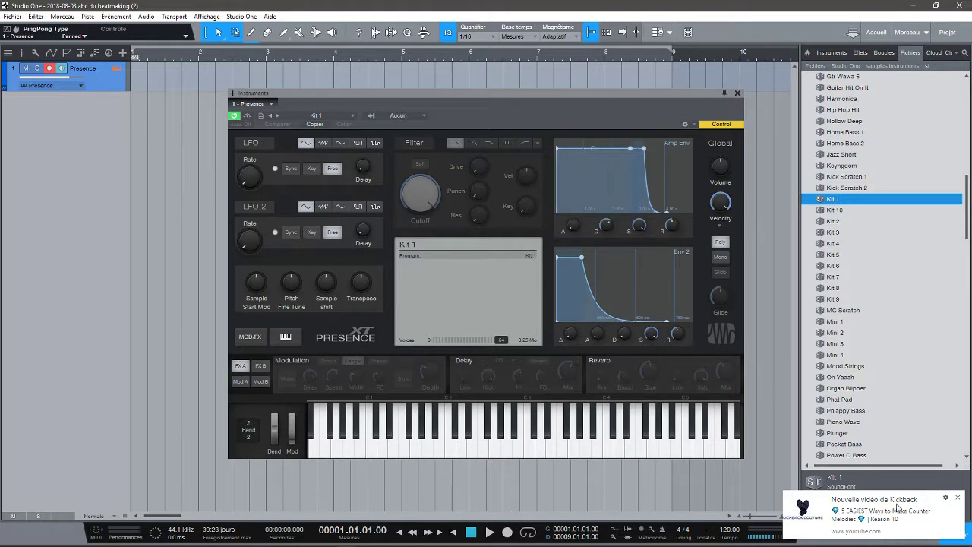
left_click(957, 499)
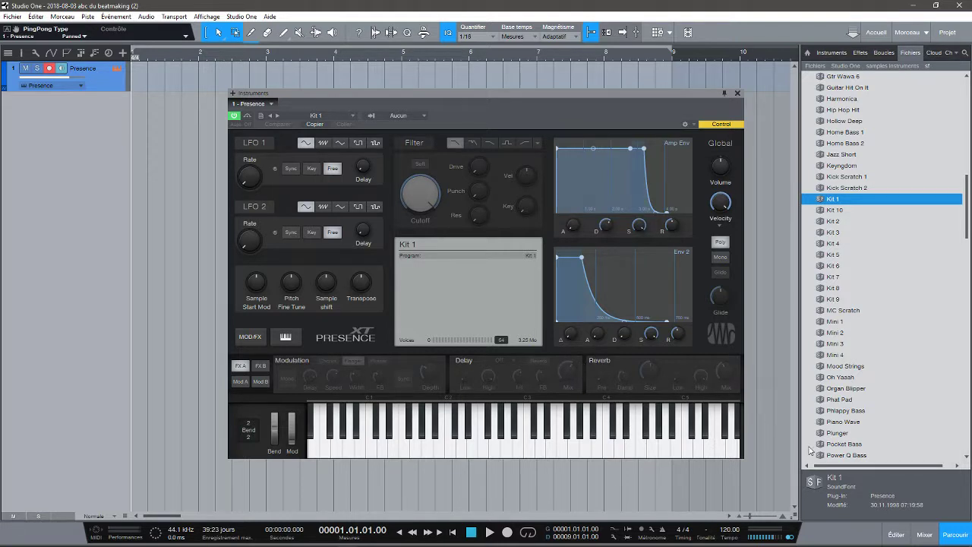
- Show the mixer expanded with its channel inserts, and reopen the Presence window from its track
left_click(924, 534)
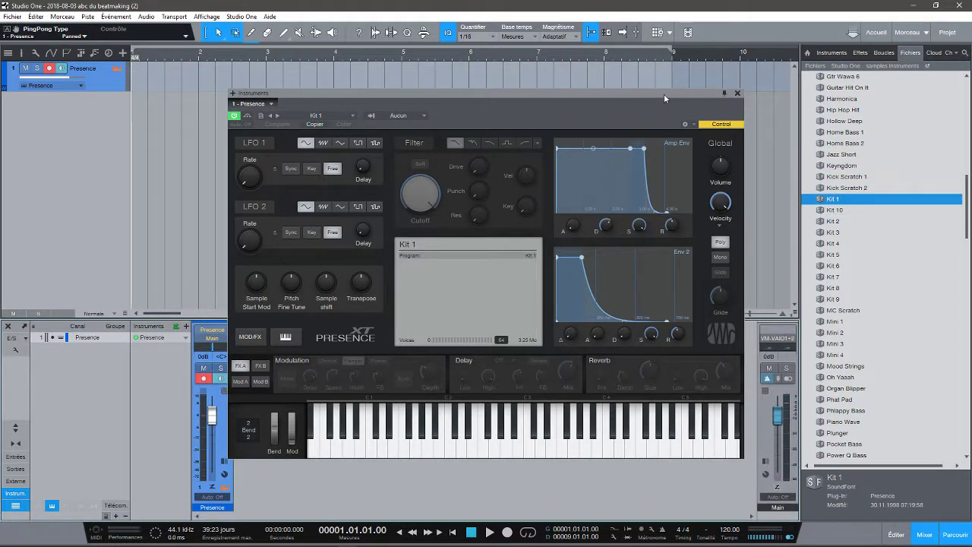
left_click_drag(664, 93, 663, 17)
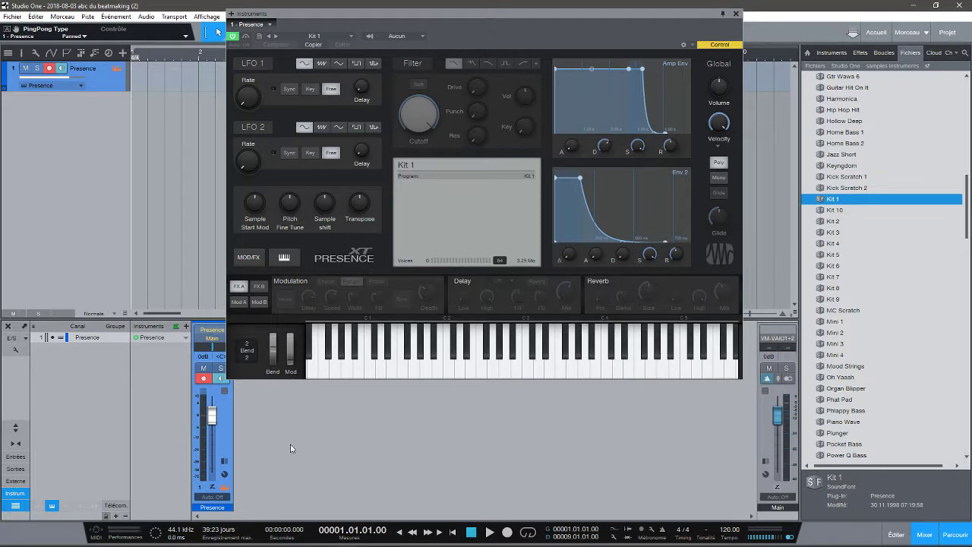
left_click(735, 13)
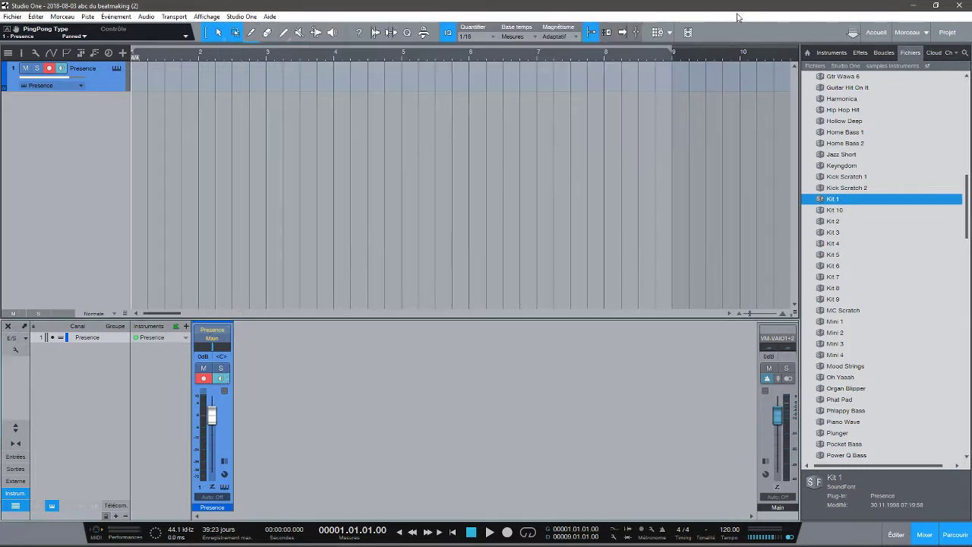
left_click(15, 428)
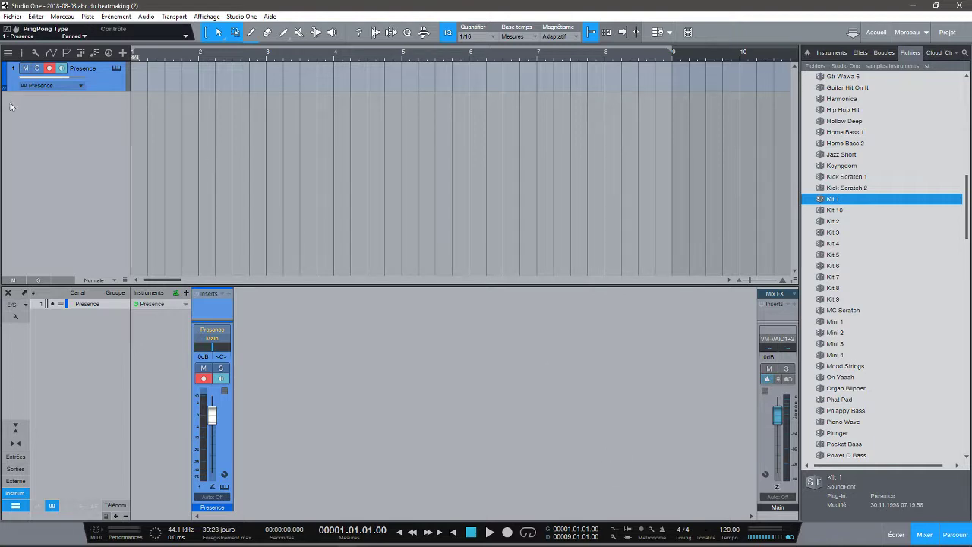
left_click(115, 70)
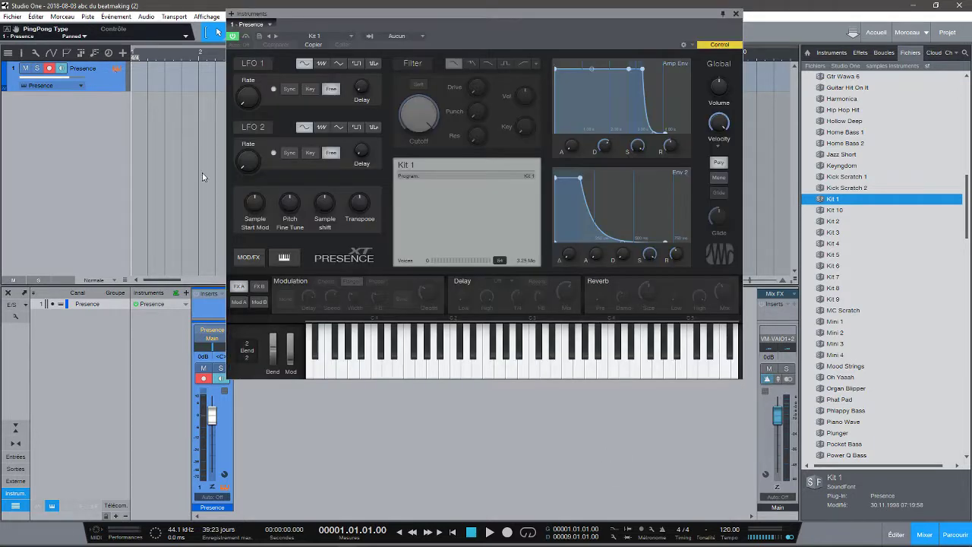
- Switch to Chrome and show the free soundfont page on flstudiomusic.com and the Presence XT Complete Core Instruments shop page
mouse_move(186, 542)
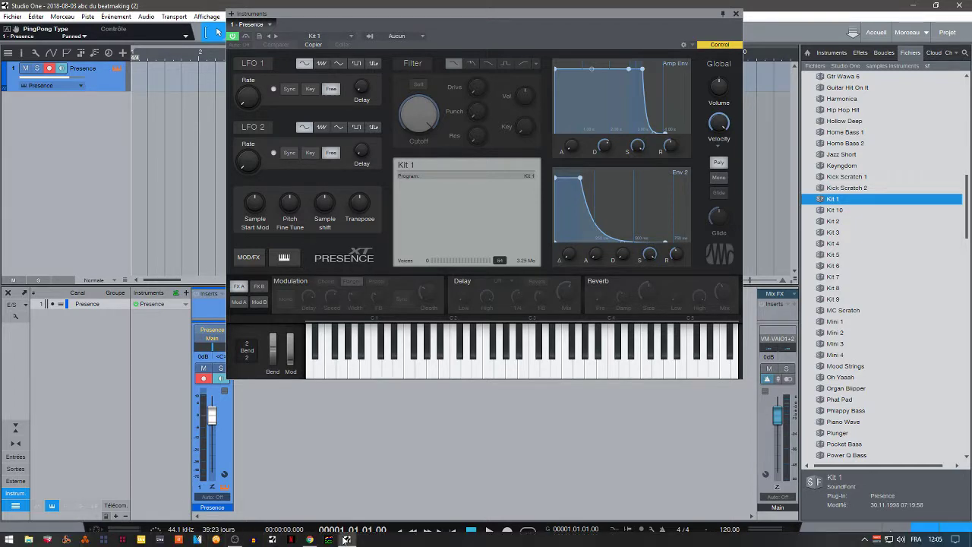
left_click(310, 540)
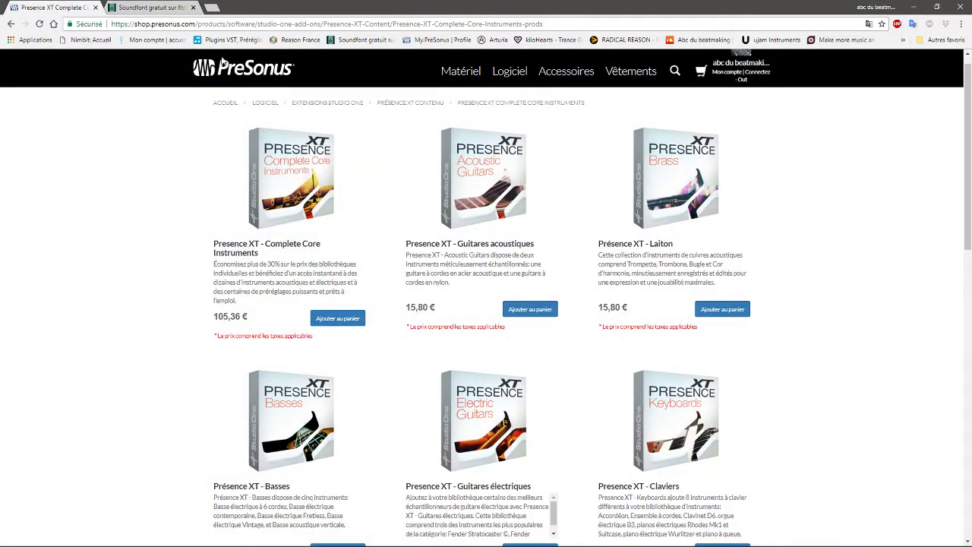
left_click(156, 7)
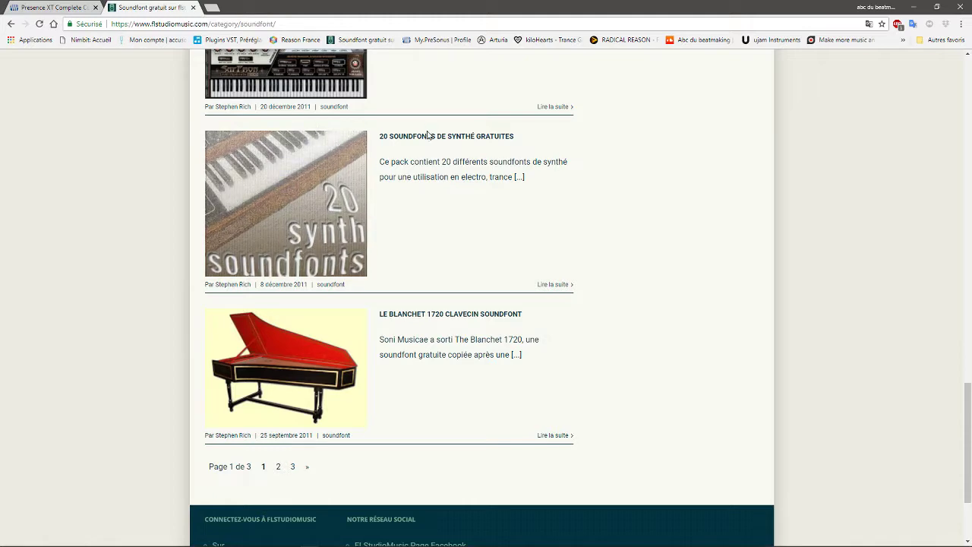
left_click(53, 7)
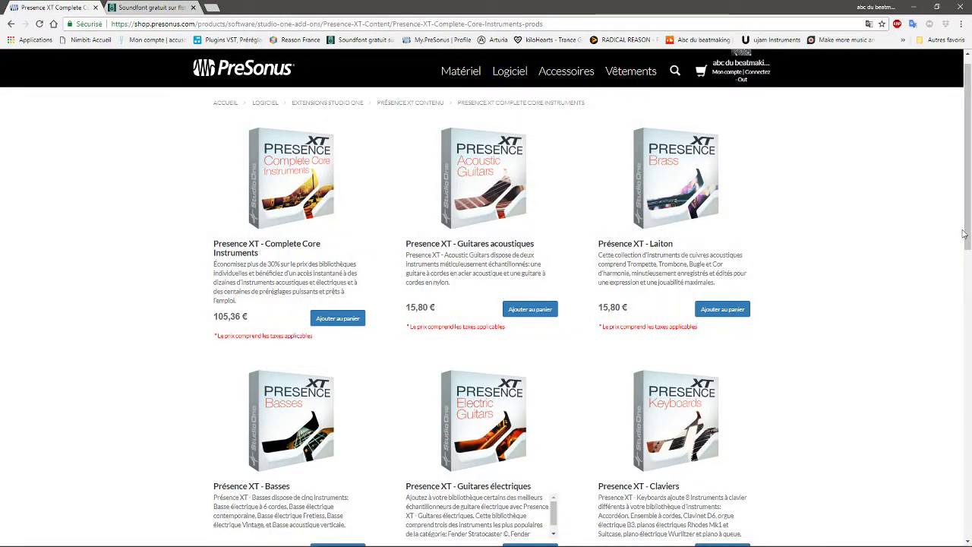
- Open the Presence XT content category in the PreSonus shop and look through its libraries
left_click_drag(968, 235, 910, 223)
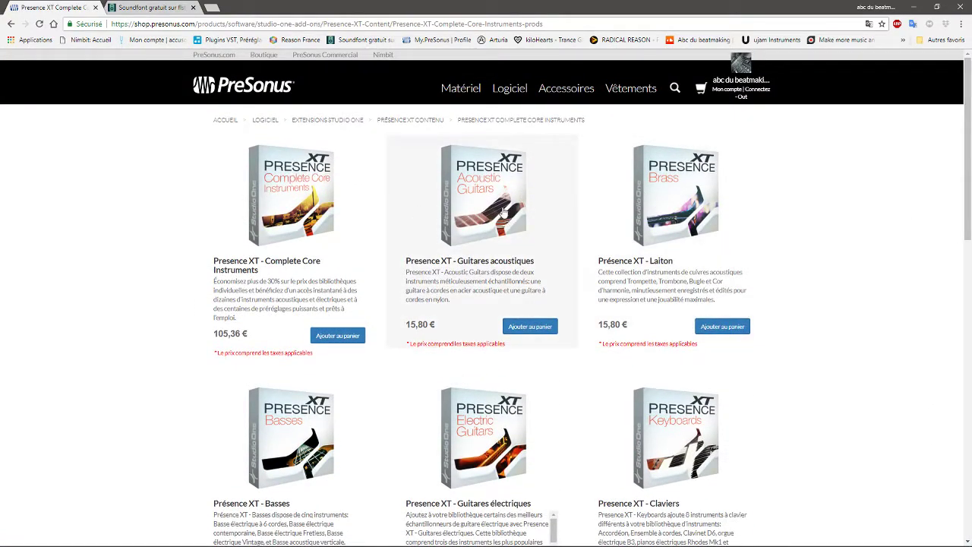
left_click(418, 121)
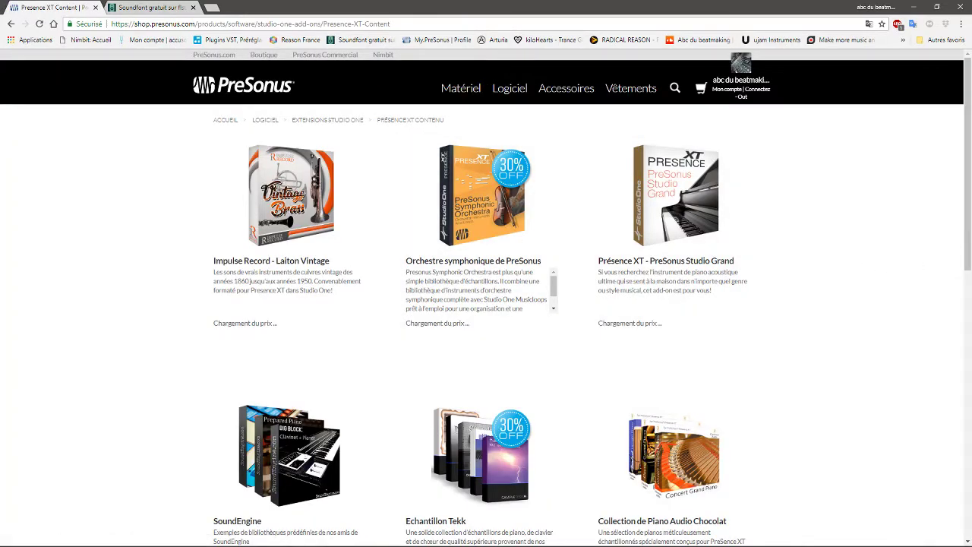
left_click_drag(966, 213, 962, 191)
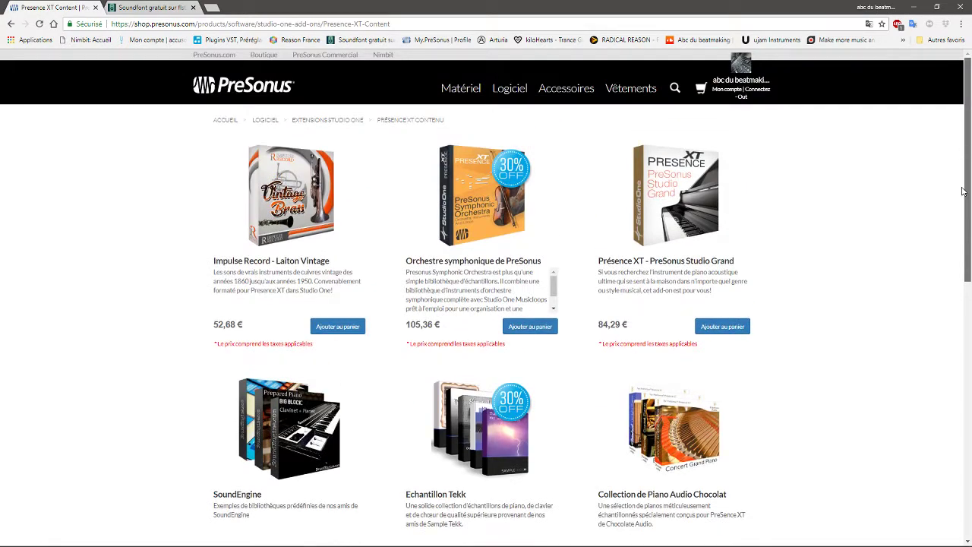
- Open the Presence XT Editor product page from the Studio One extensions category
left_click(352, 128)
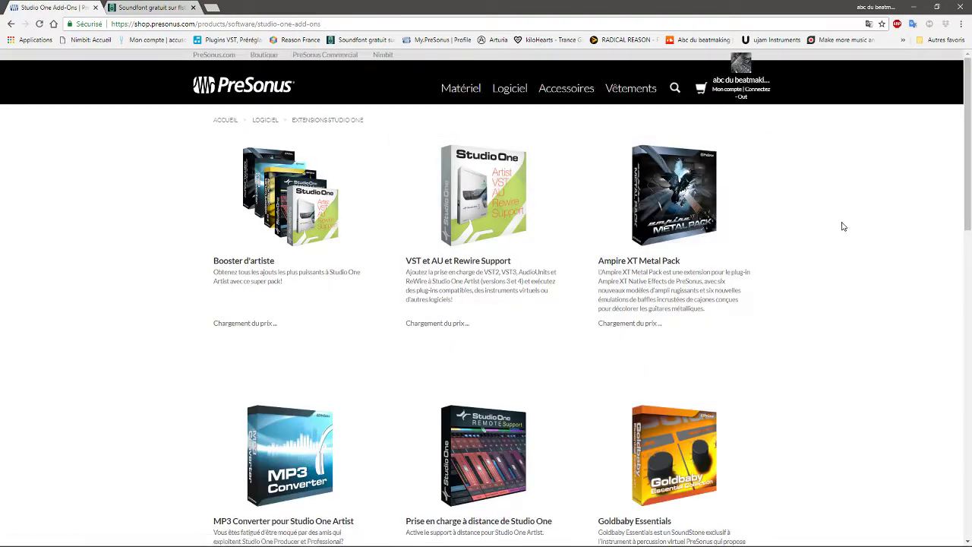
left_click_drag(967, 152, 967, 300)
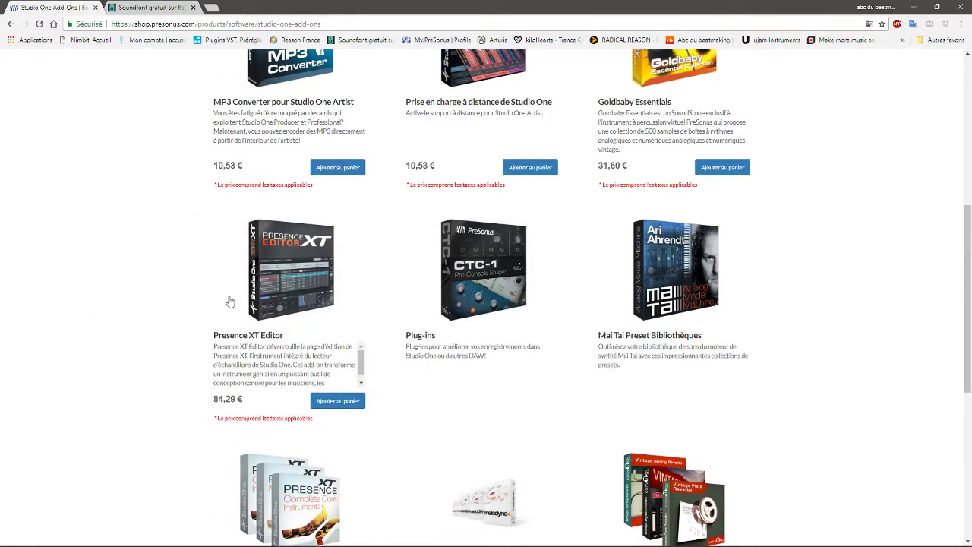
left_click(283, 282)
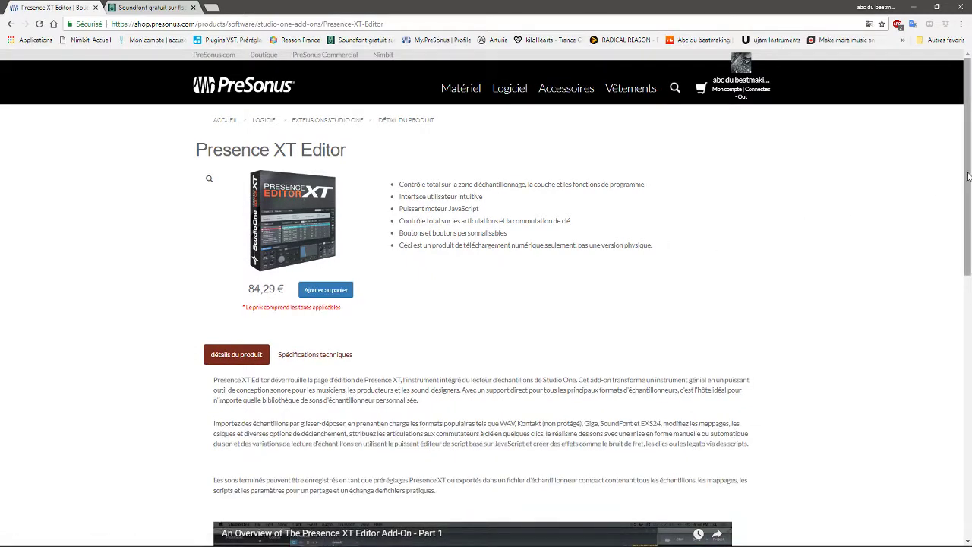
- Examine the Presence XT Editor's feature list, product description and overview video on its product page
scroll(468, 373, "down", 4)
scroll(468, 372, "down", 2)
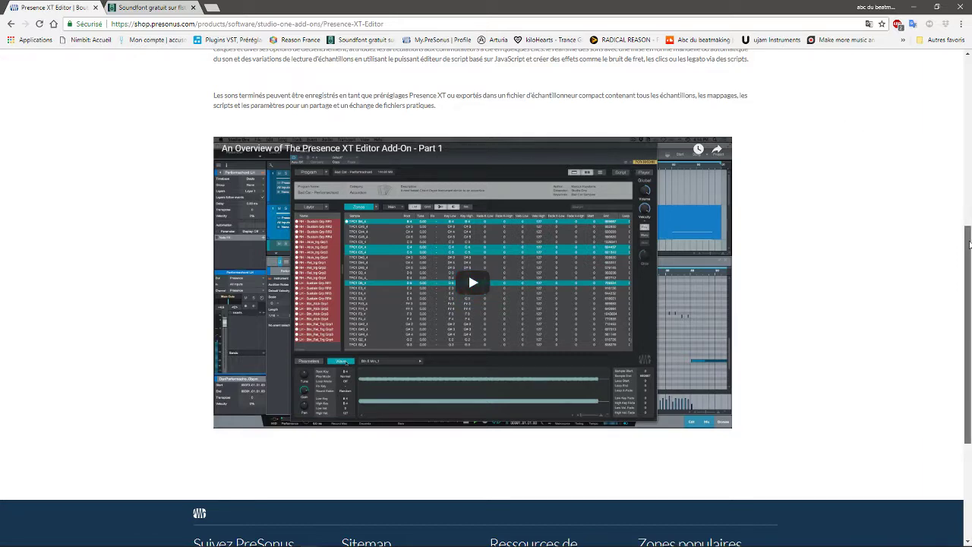
scroll(967, 213, "up", 4)
scroll(969, 106, "up", 1)
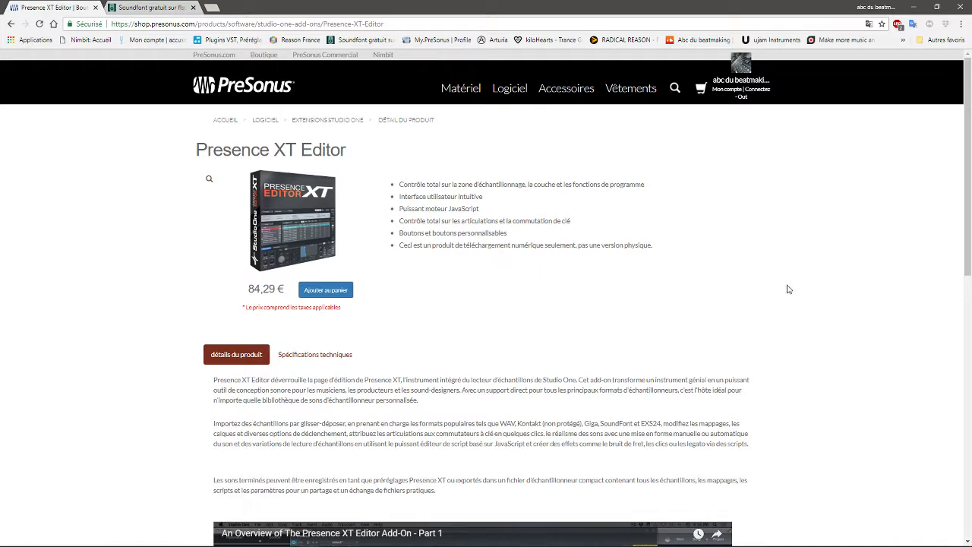
left_click_drag(965, 187, 965, 278)
scroll(477, 340, "down", 1)
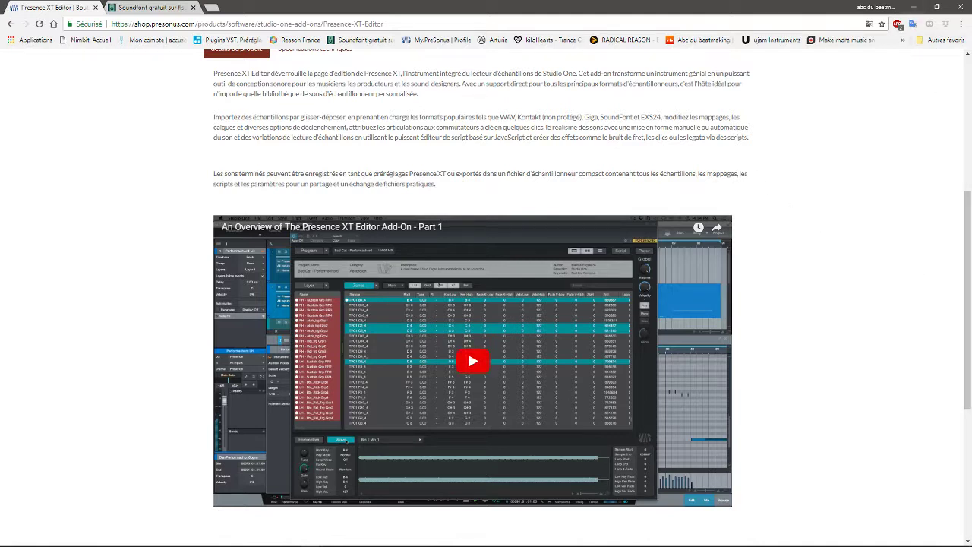
- Switch back to Studio One, close the Presence window and add the SampleOne instrument on a new track
mouse_move(295, 541)
left_click(235, 540)
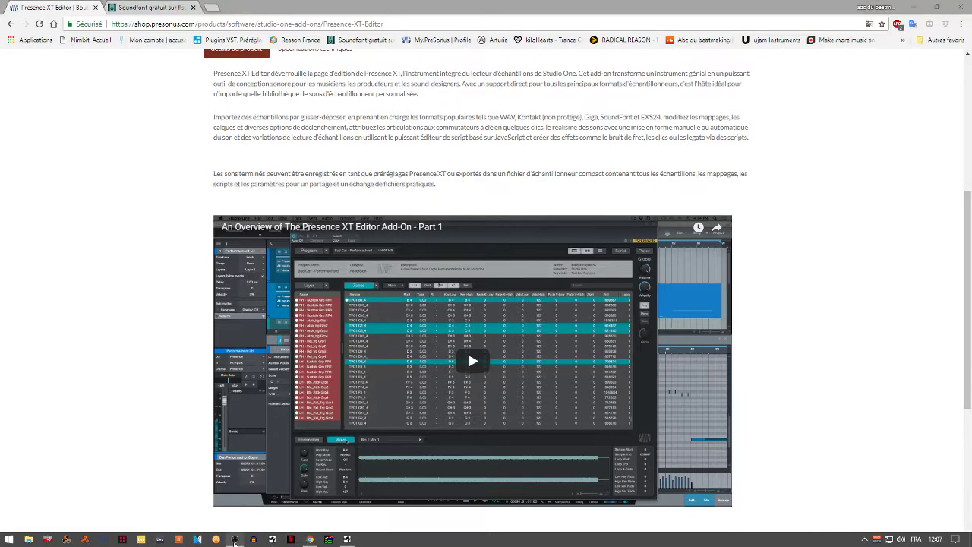
left_click(348, 540)
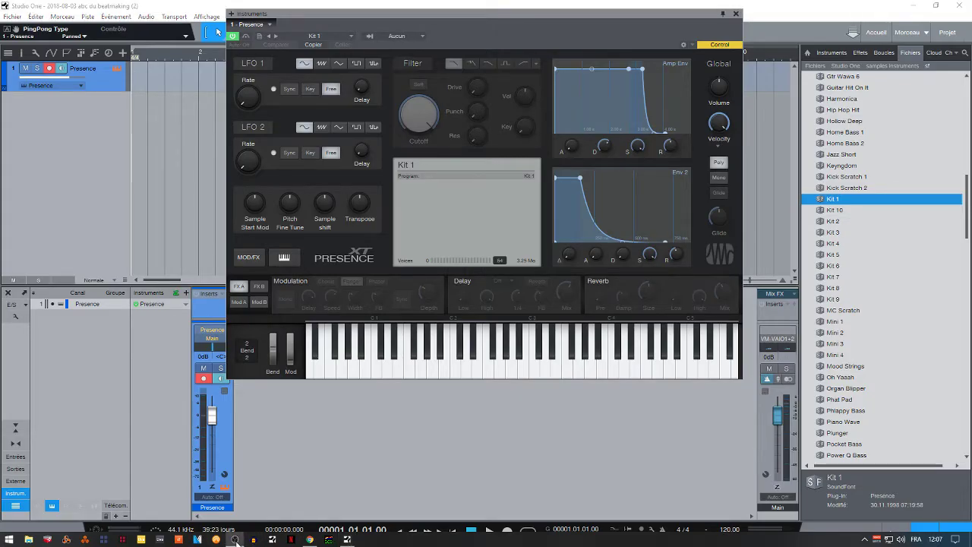
left_click(833, 53)
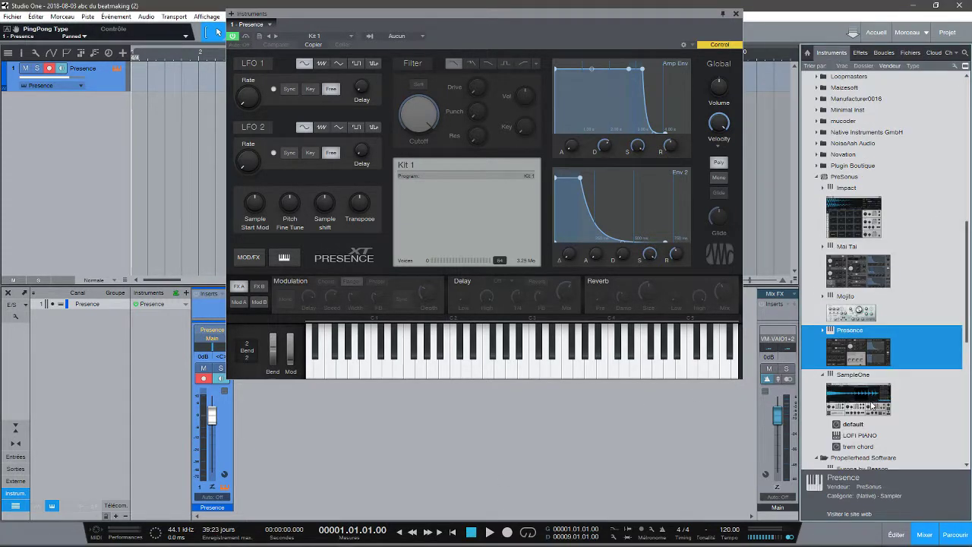
left_click(735, 13)
left_click_drag(864, 376, 601, 220)
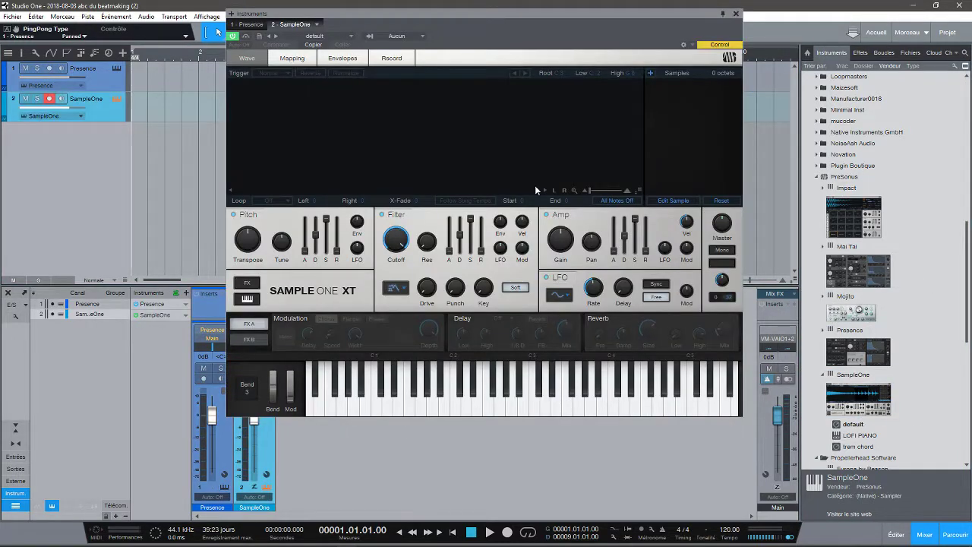
- Look at SampleOne's Mapping and Wave views and load the LOFI PIANO preset
left_click(293, 59)
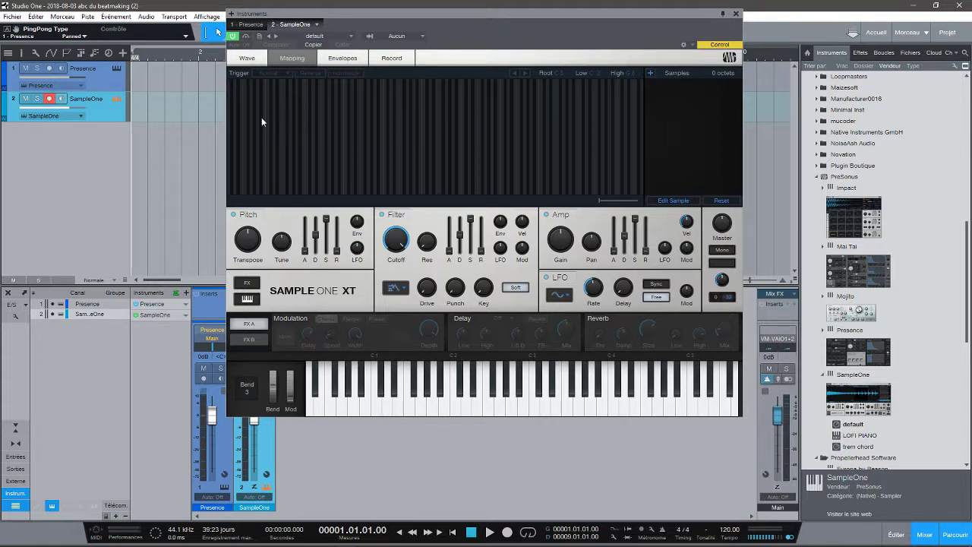
left_click(248, 58)
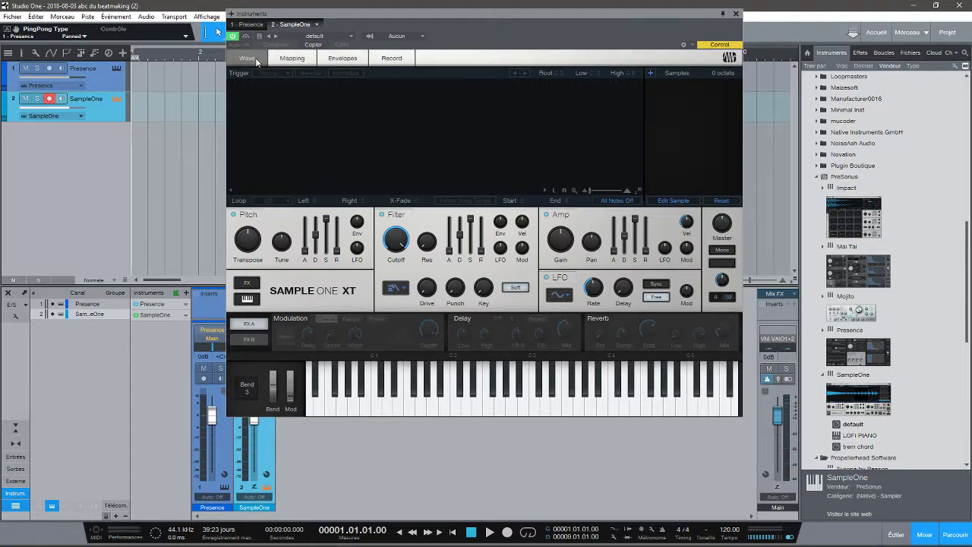
left_click(328, 36)
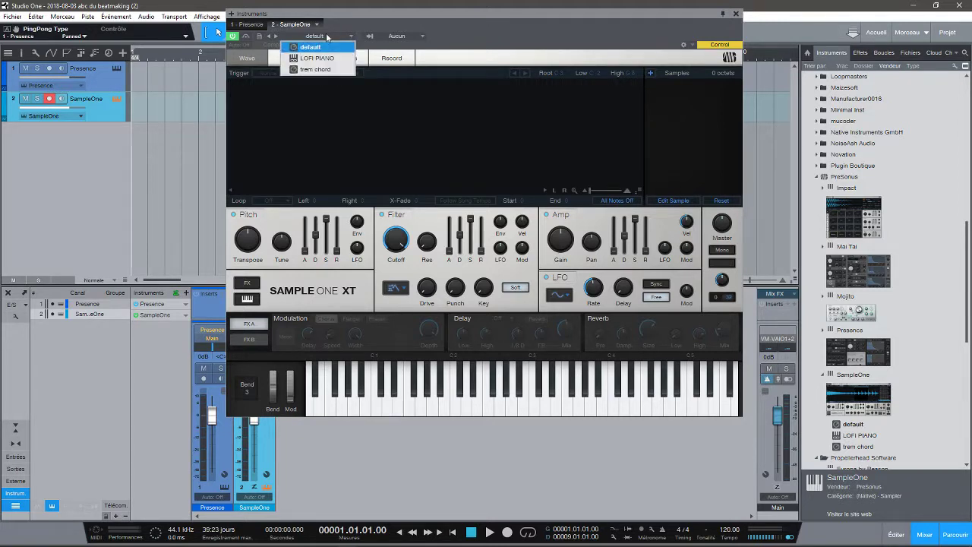
left_click(322, 60)
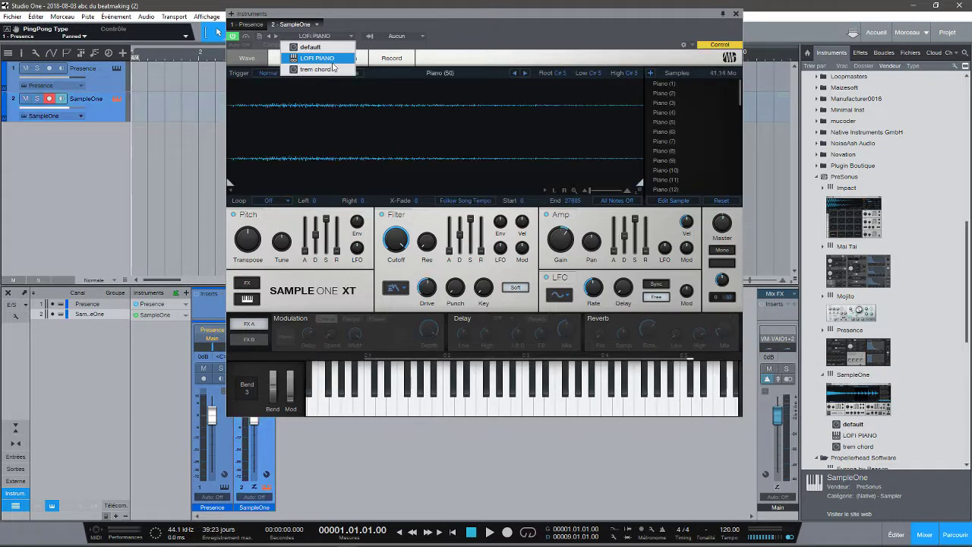
left_click(658, 86)
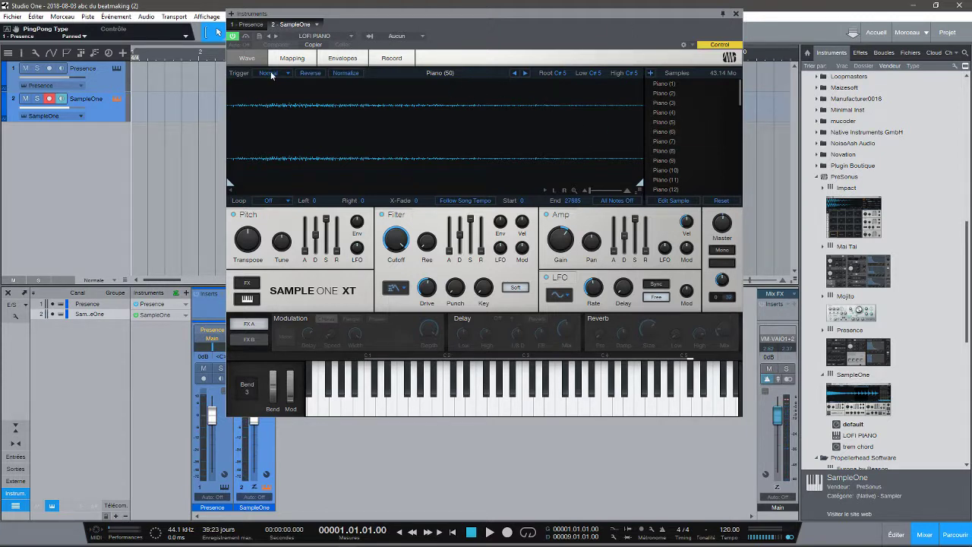
- Examine how the piano samples are mapped across the keyboard and select the Piano (17) sample's zone at E 2
left_click(291, 60)
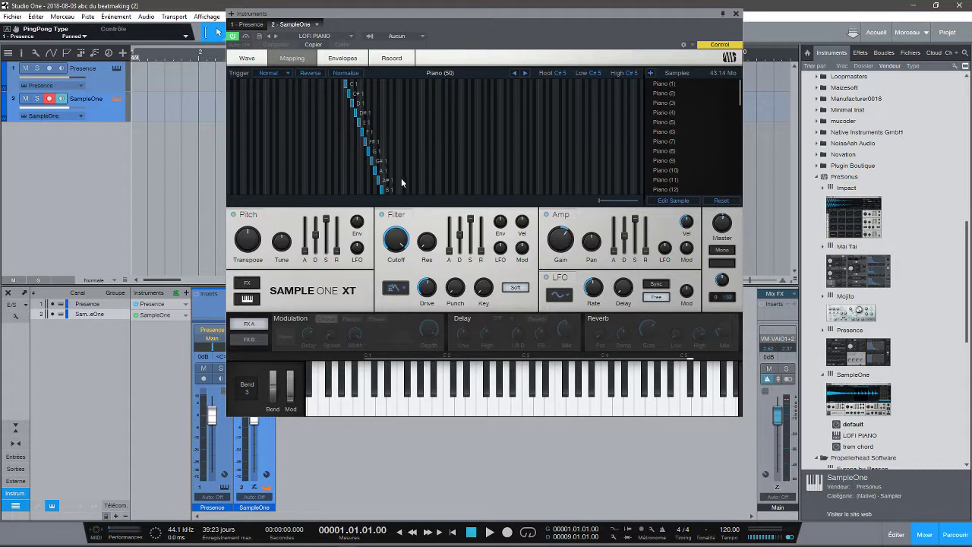
left_click_drag(741, 99, 746, 116)
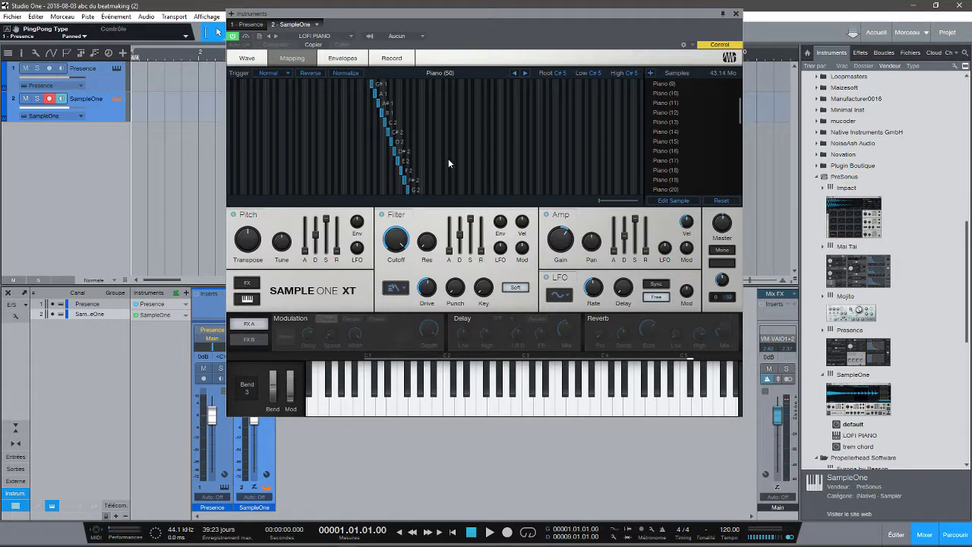
mouse_move(398, 161)
left_mouse_down()
mouse_move(466, 161)
mouse_move(407, 162)
left_mouse_up()
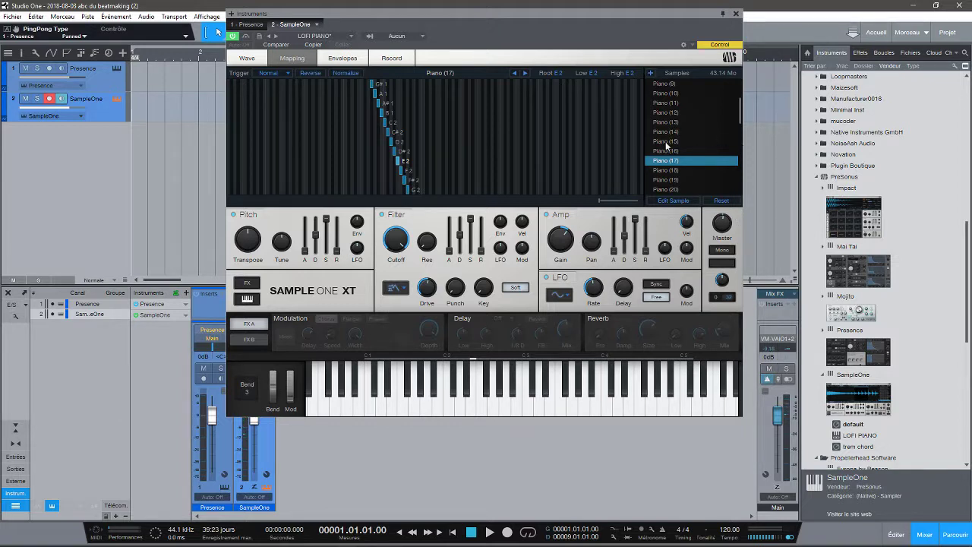
- Close the SampleOne window and open the Presence instrument from its track
left_click(736, 13)
left_click(99, 79)
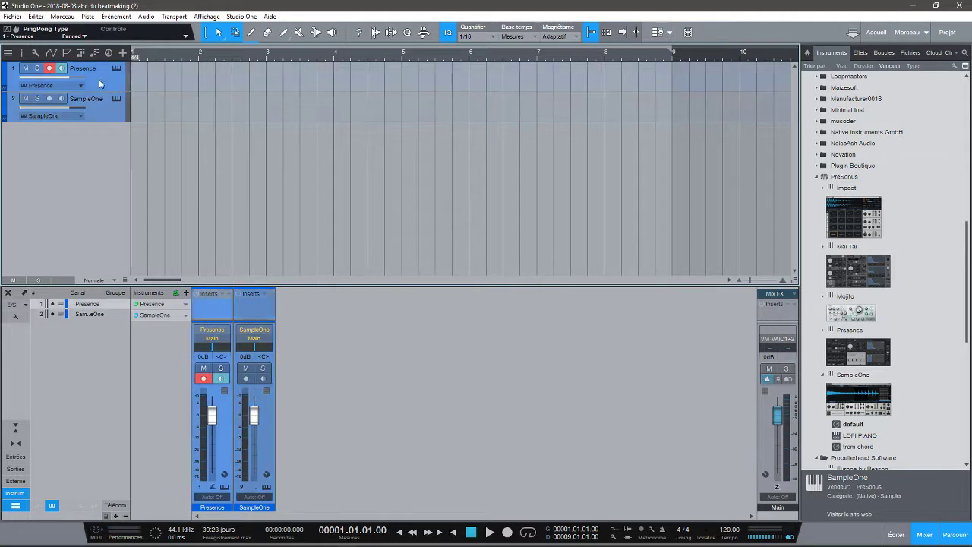
left_click(116, 68)
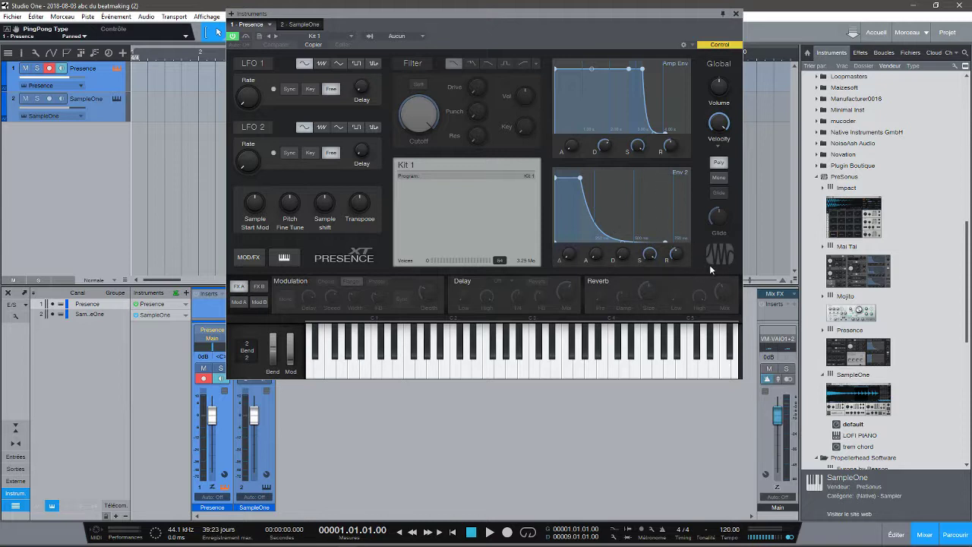
mouse_move(403, 543)
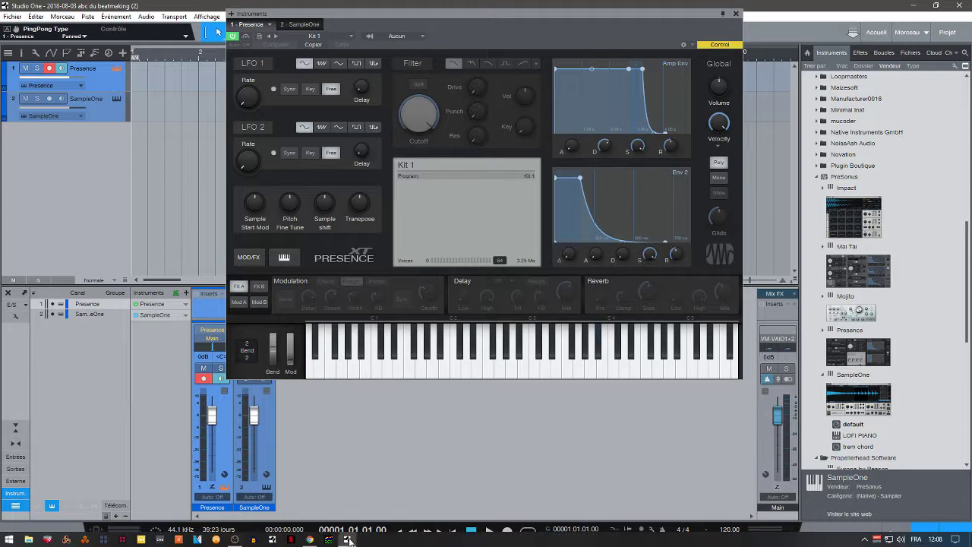
mouse_move(350, 542)
mouse_move(313, 542)
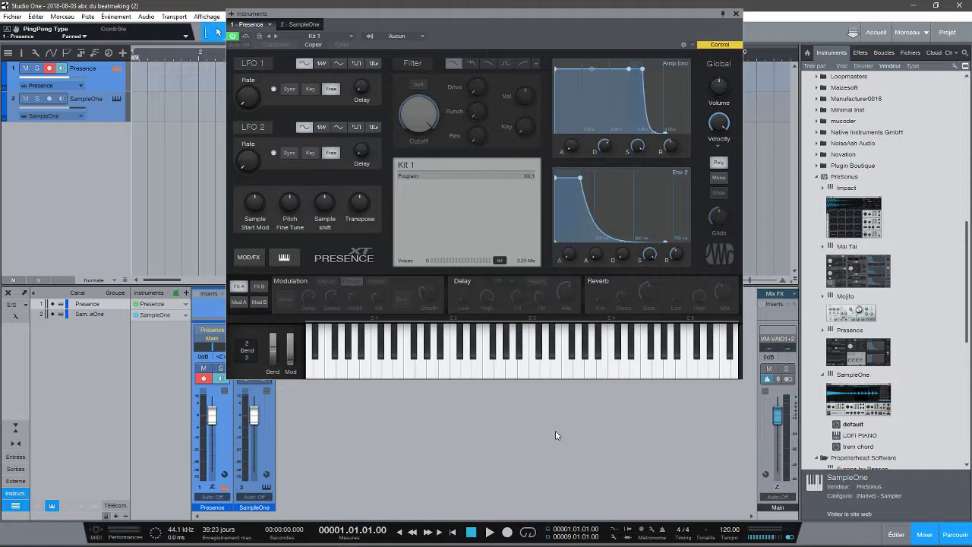
left_click(538, 357)
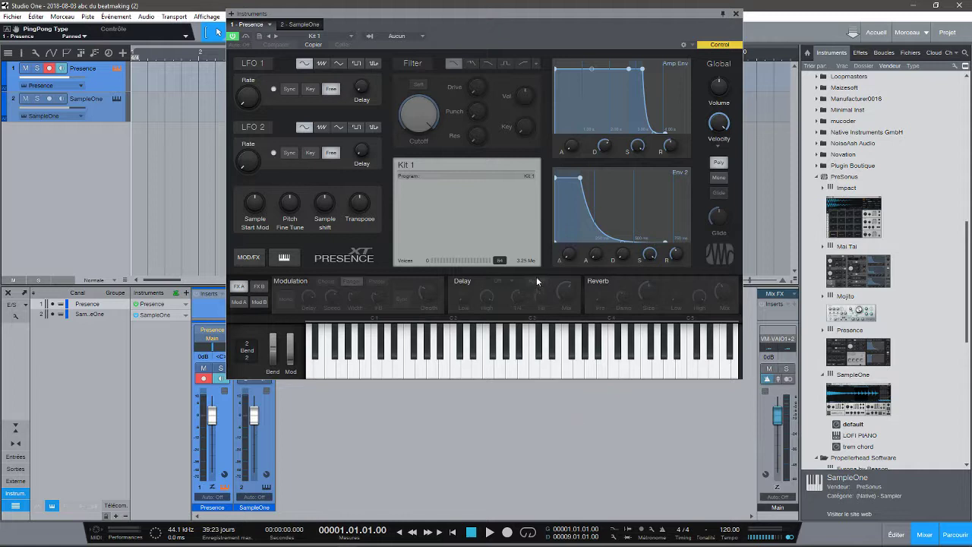